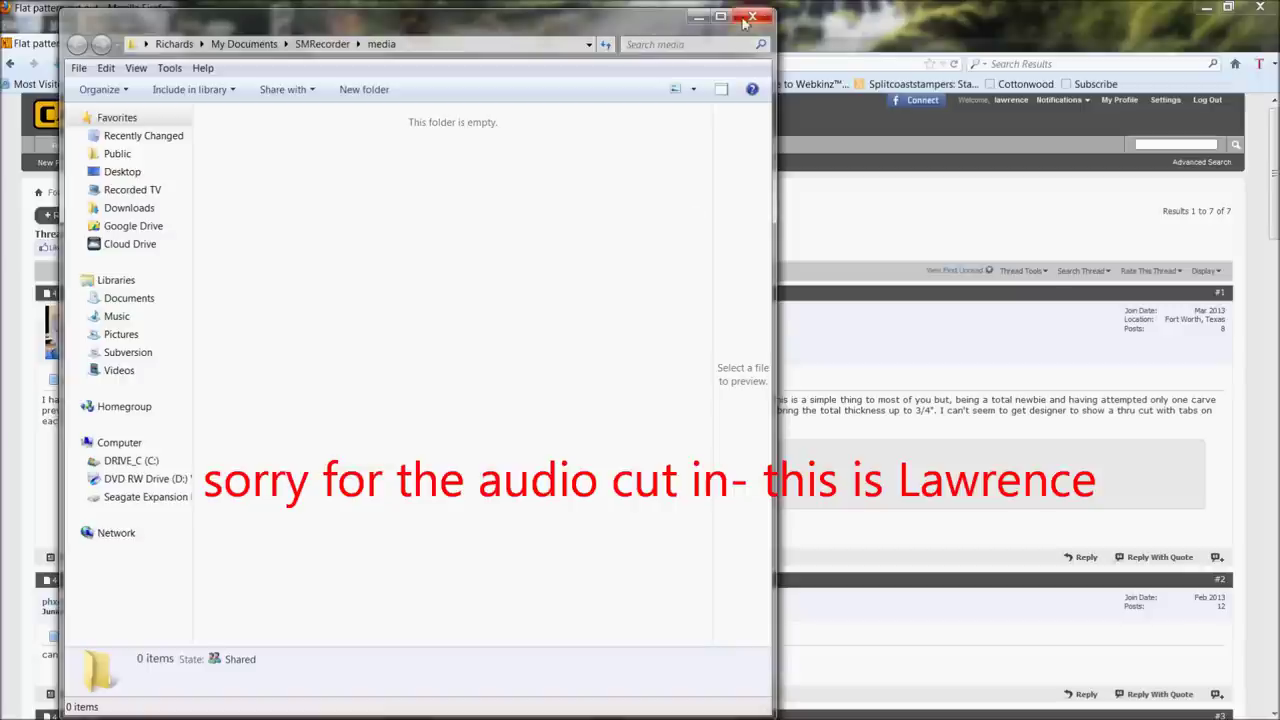
Close the empty media folder, view the reindeer pattern full size, and return to the 'Flat pattern cut out' thread
left_click(752, 17)
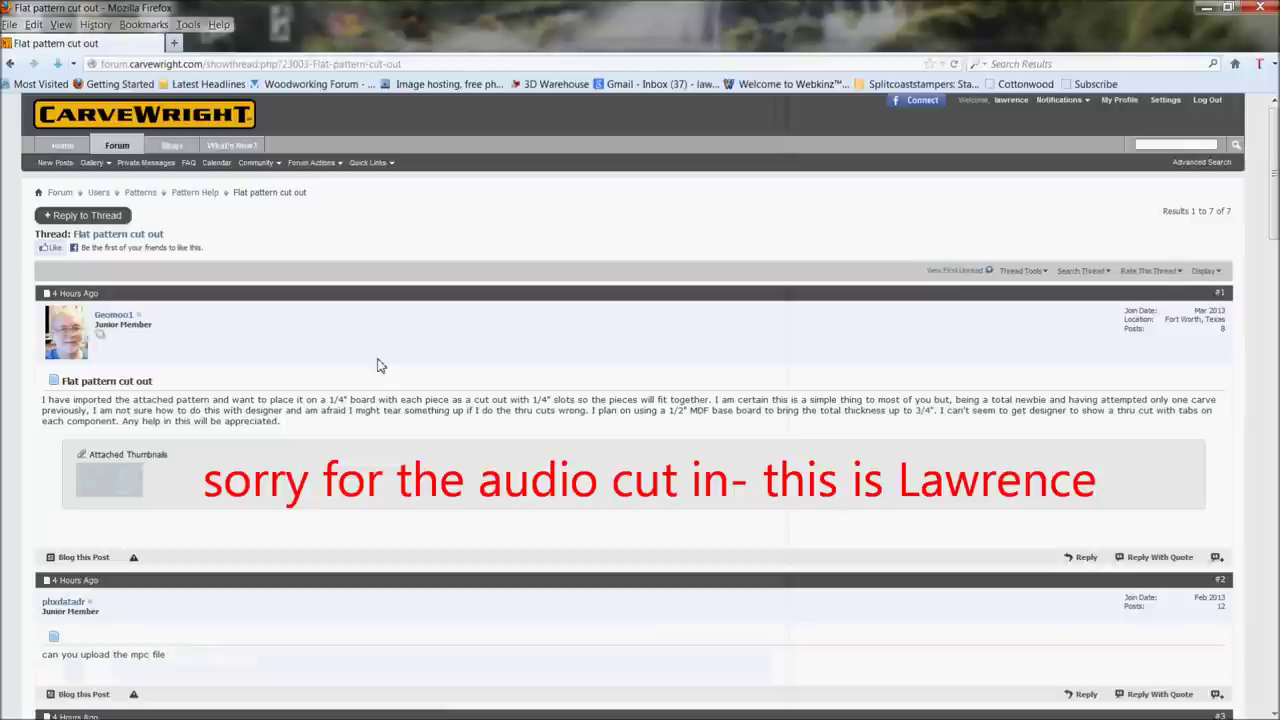
left_click(95, 485)
left_click(641, 360)
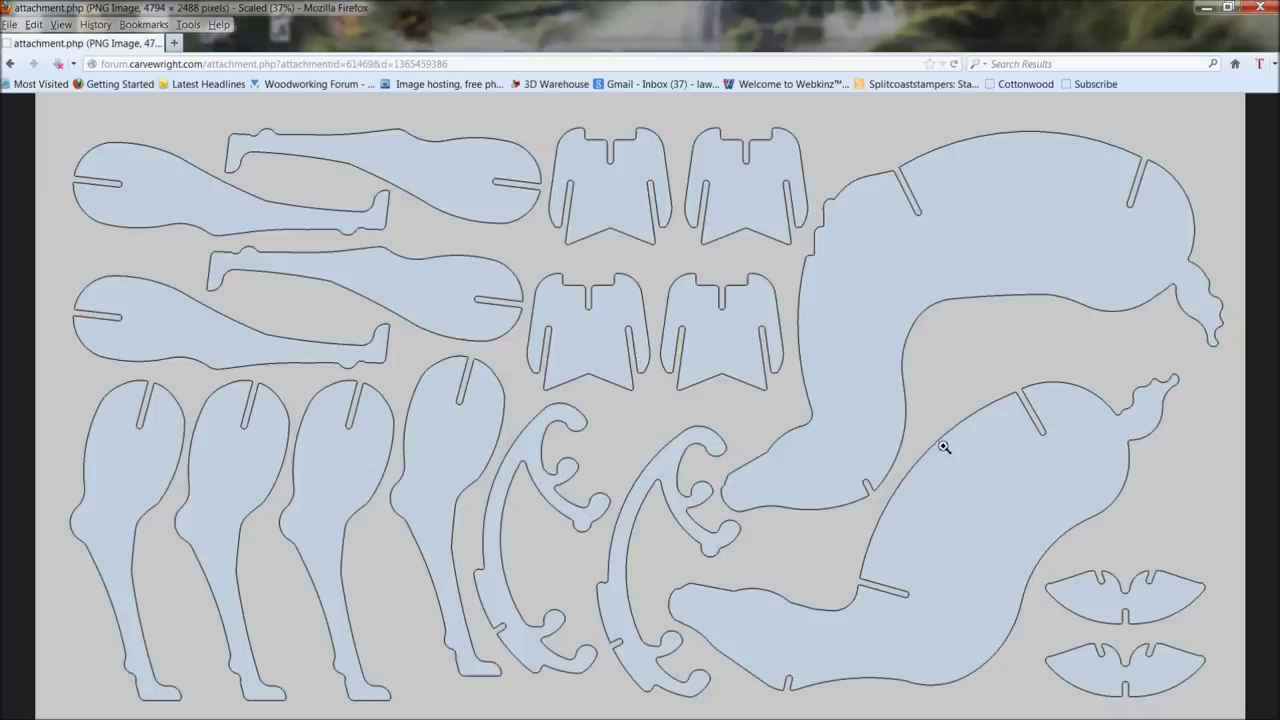
left_click(11, 66)
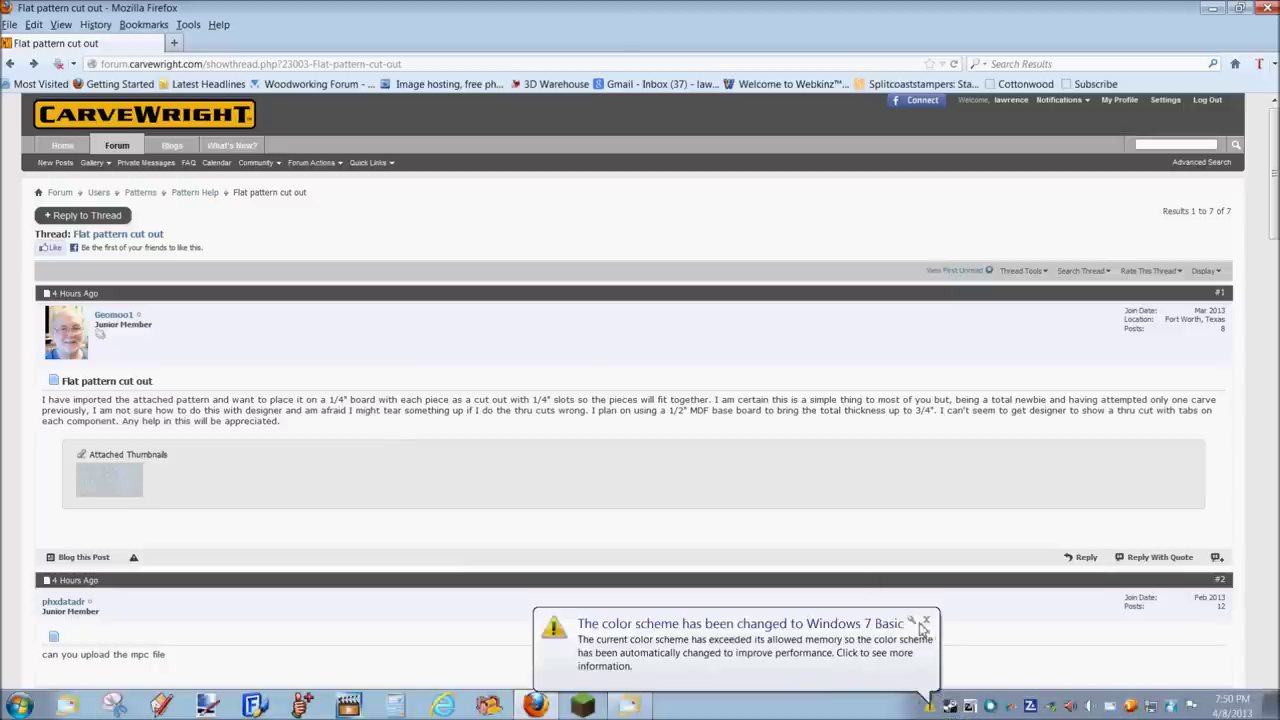
left_click(926, 620)
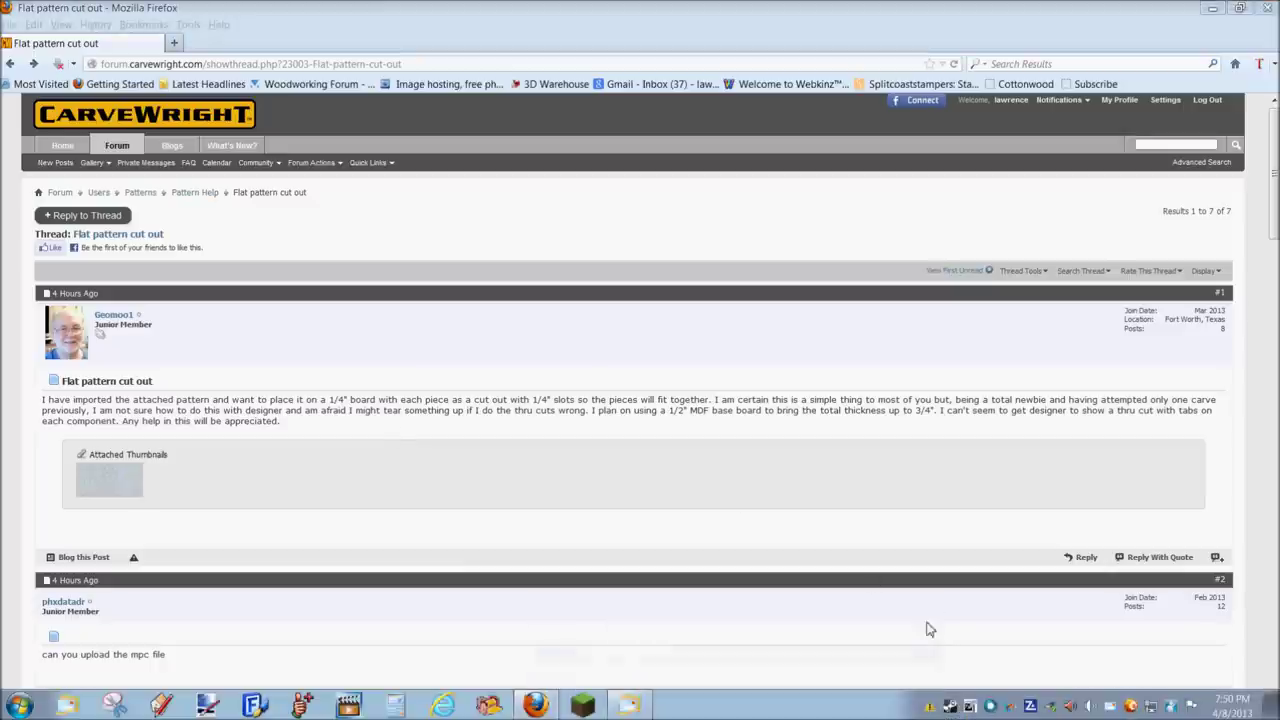
Copy the enlarged reindeer pattern image from the forum thread's lightbox
left_click(245, 537)
scroll(245, 537, "down", 5)
scroll(221, 499, "up", 4)
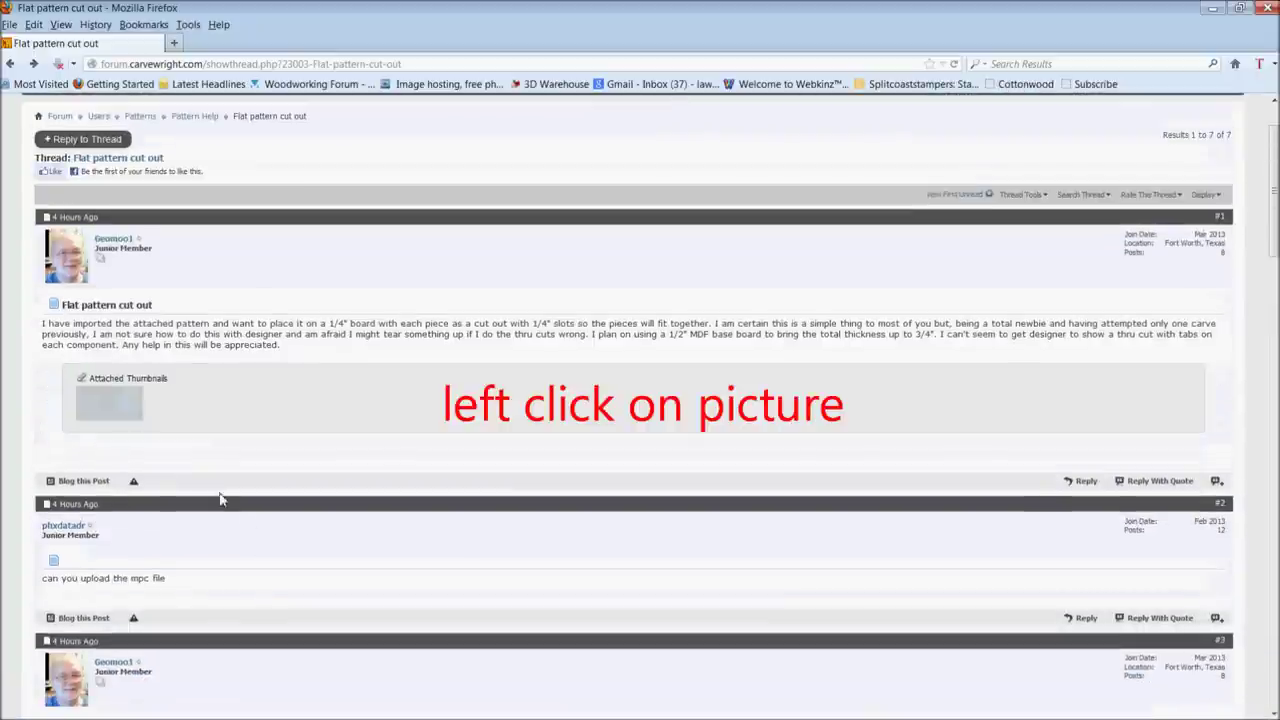
left_click(111, 404)
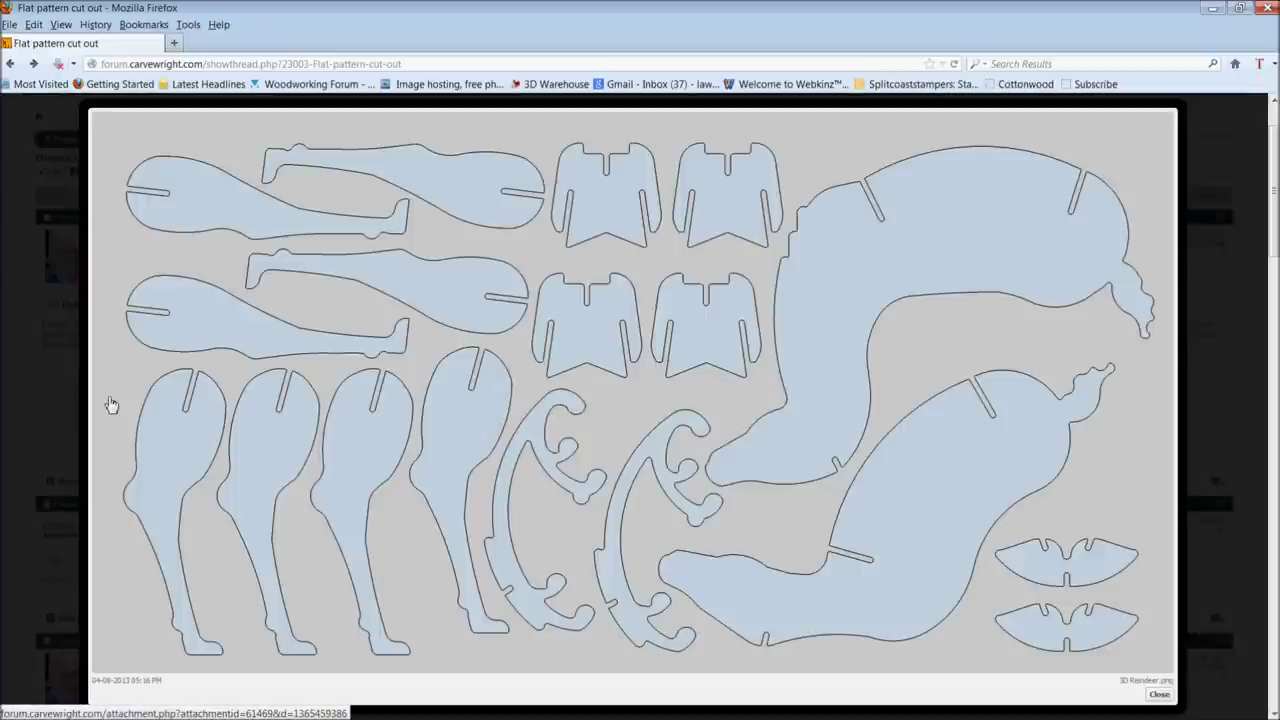
right_click(382, 370)
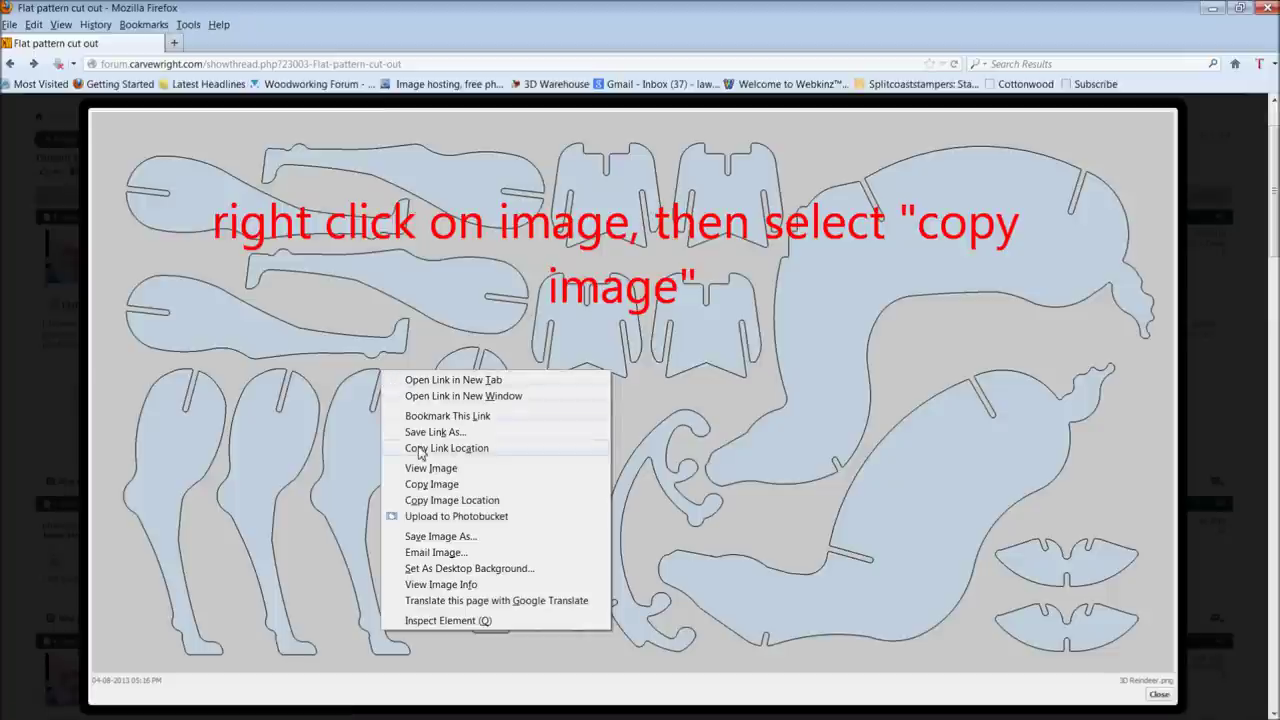
left_click(431, 484)
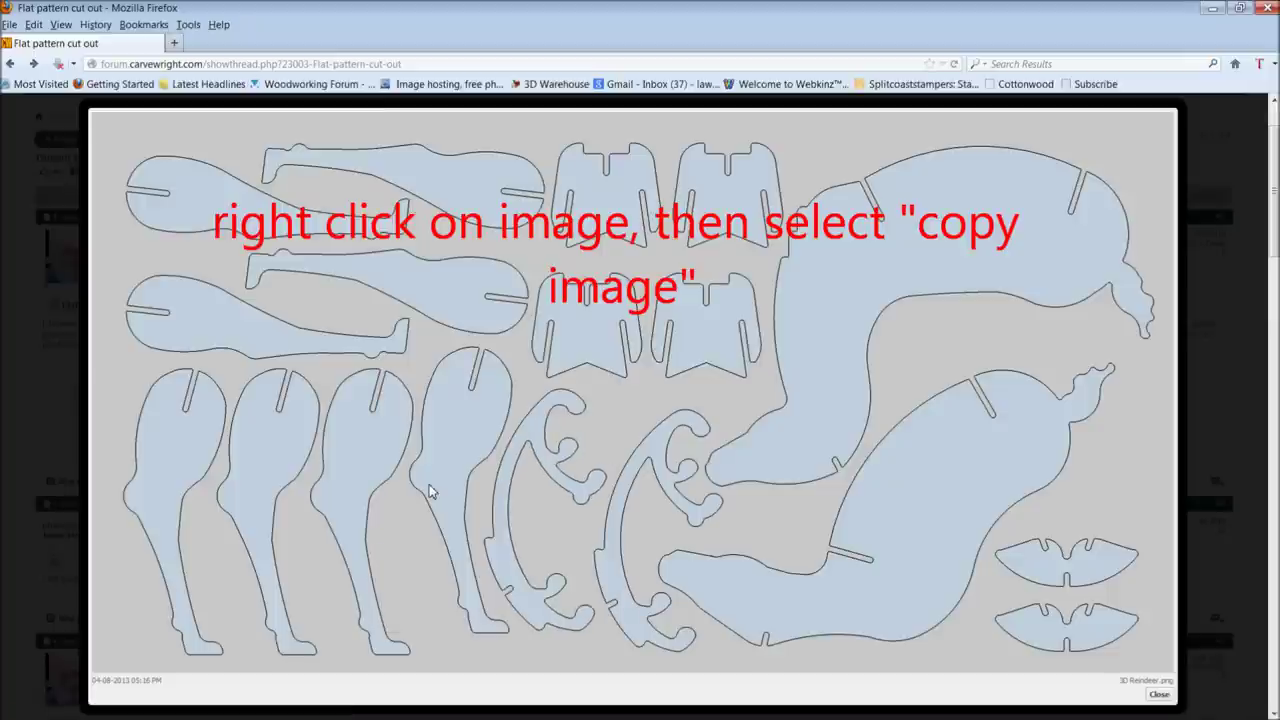
left_click(1160, 697)
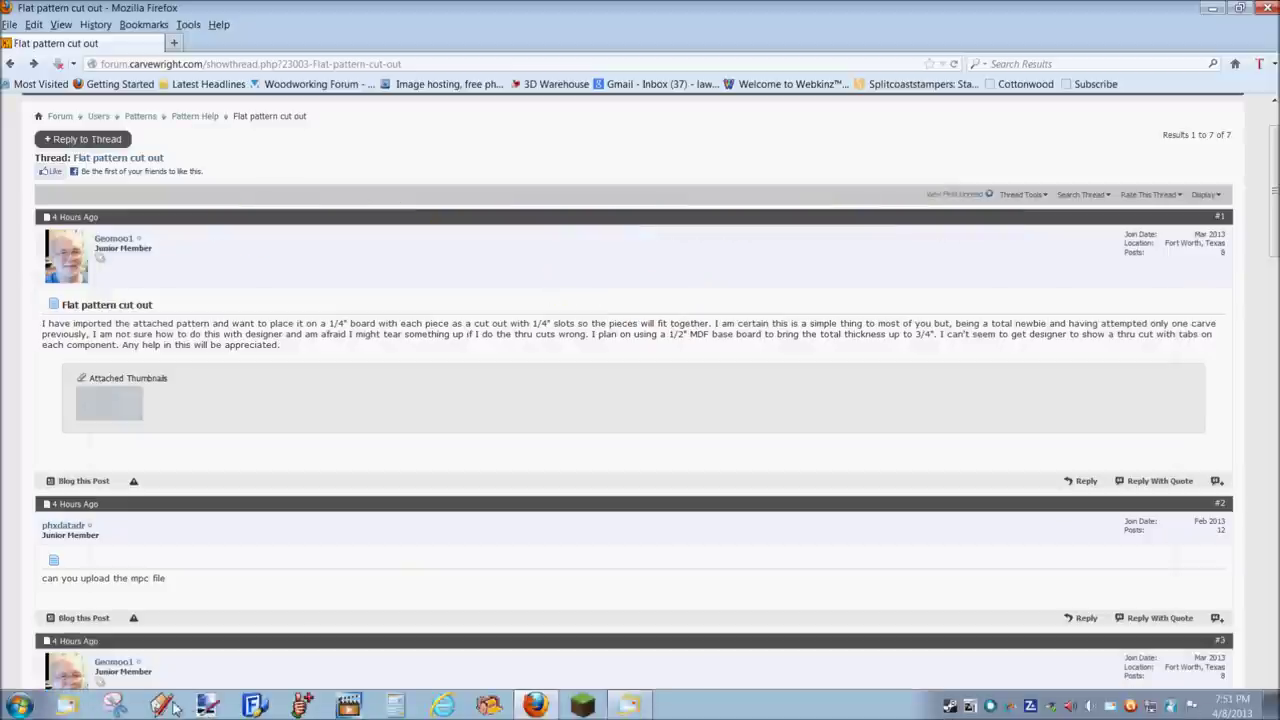
left_click(208, 706)
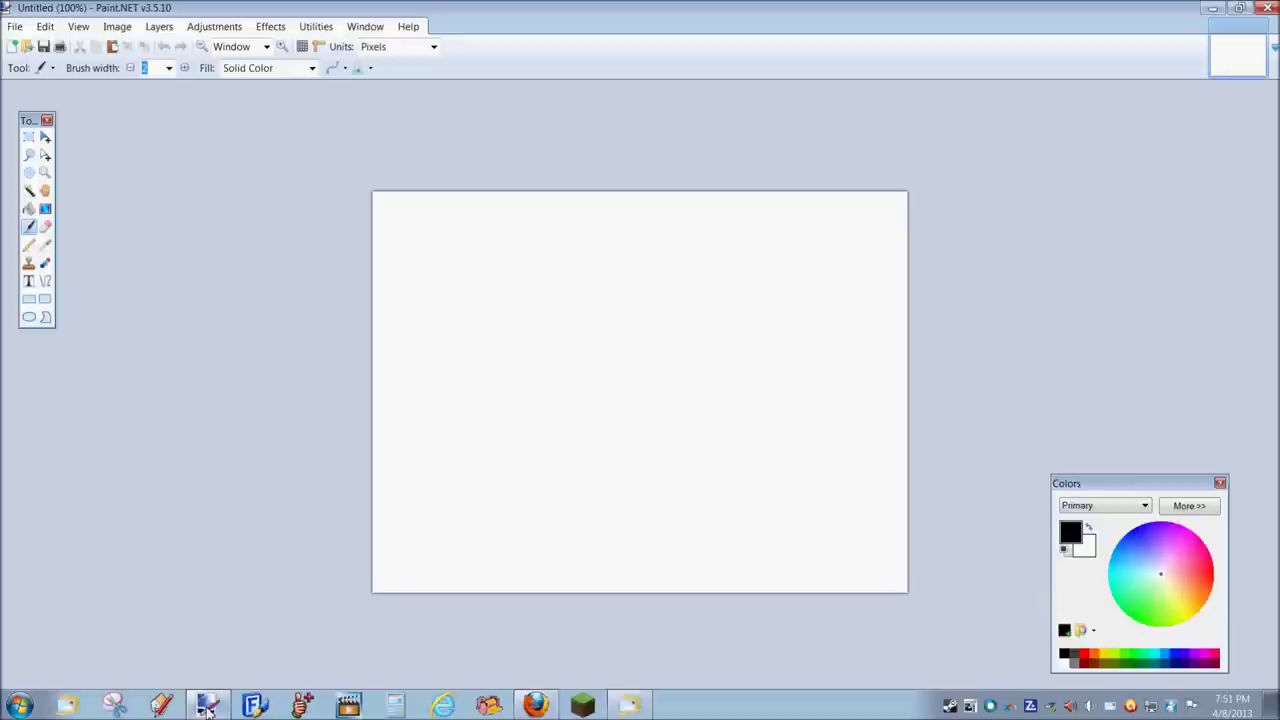
Paste the reindeer pattern into Paint.NET, expanding the canvas to 4794 × 2488
key("ctrl+v")
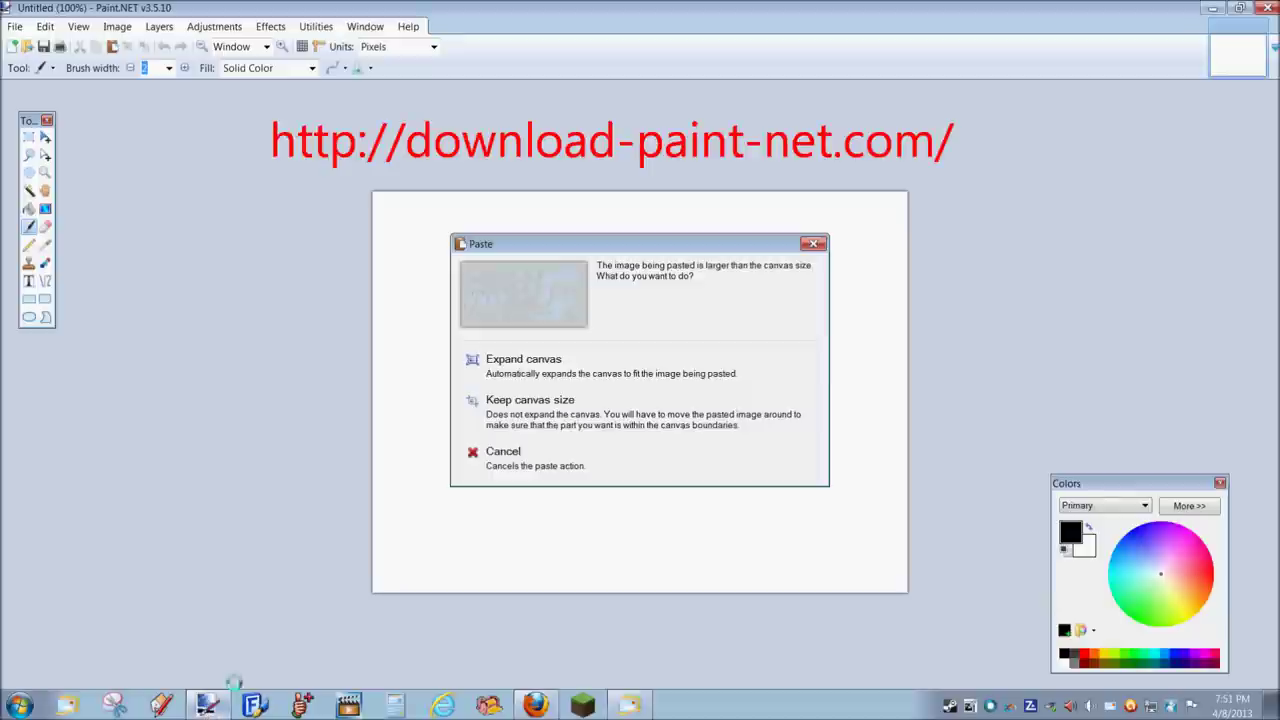
left_click(515, 381)
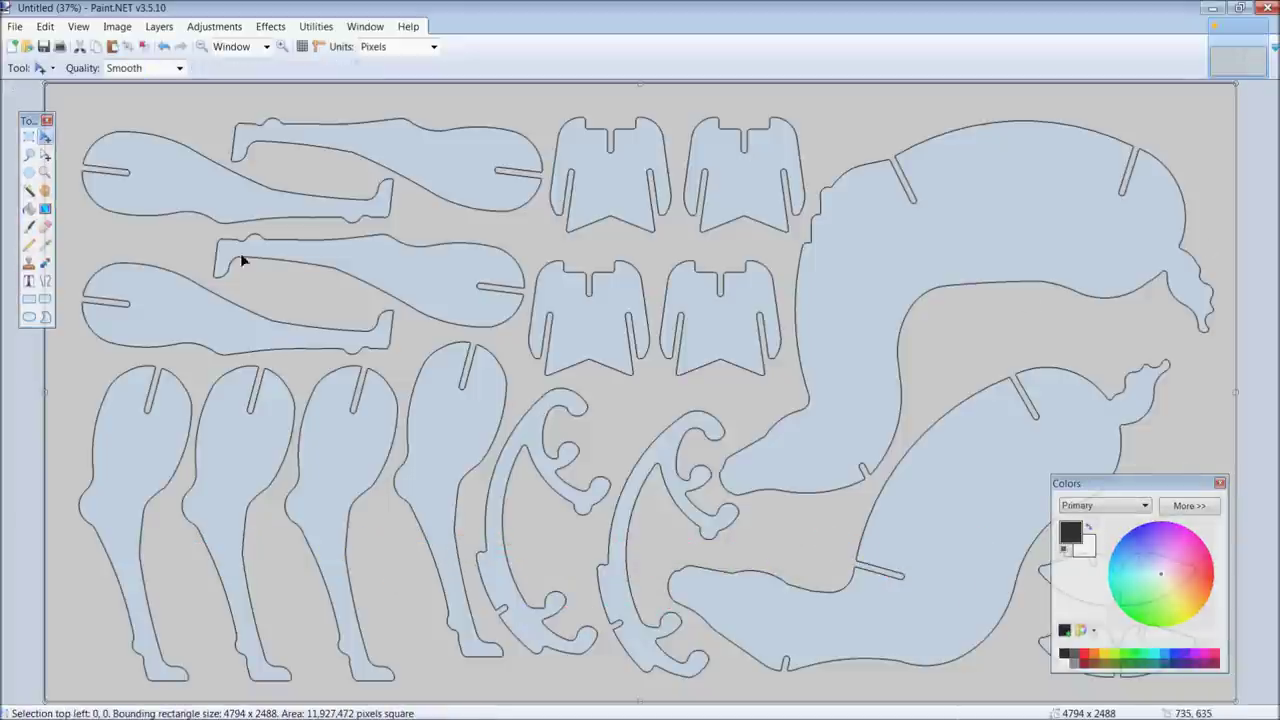
left_click(15, 26)
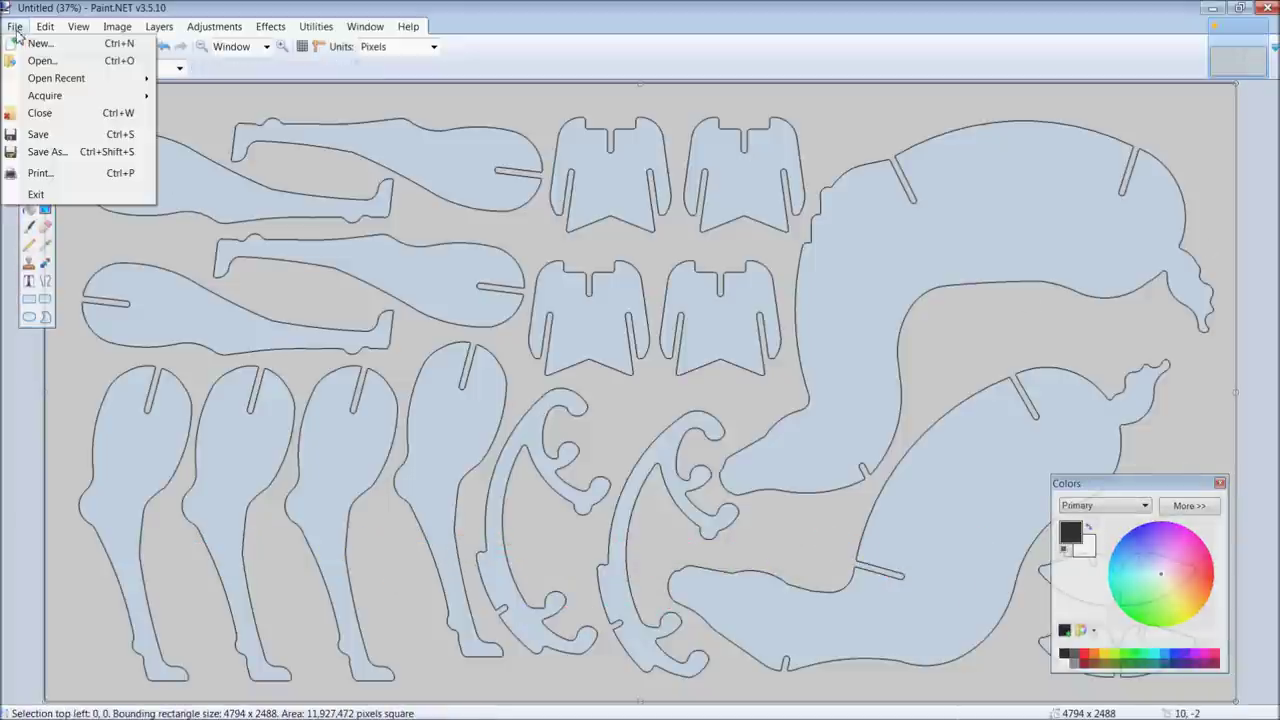
Save the pattern to the Desktop as horse2.bmp in 24-bit BMP format
left_click(45, 152)
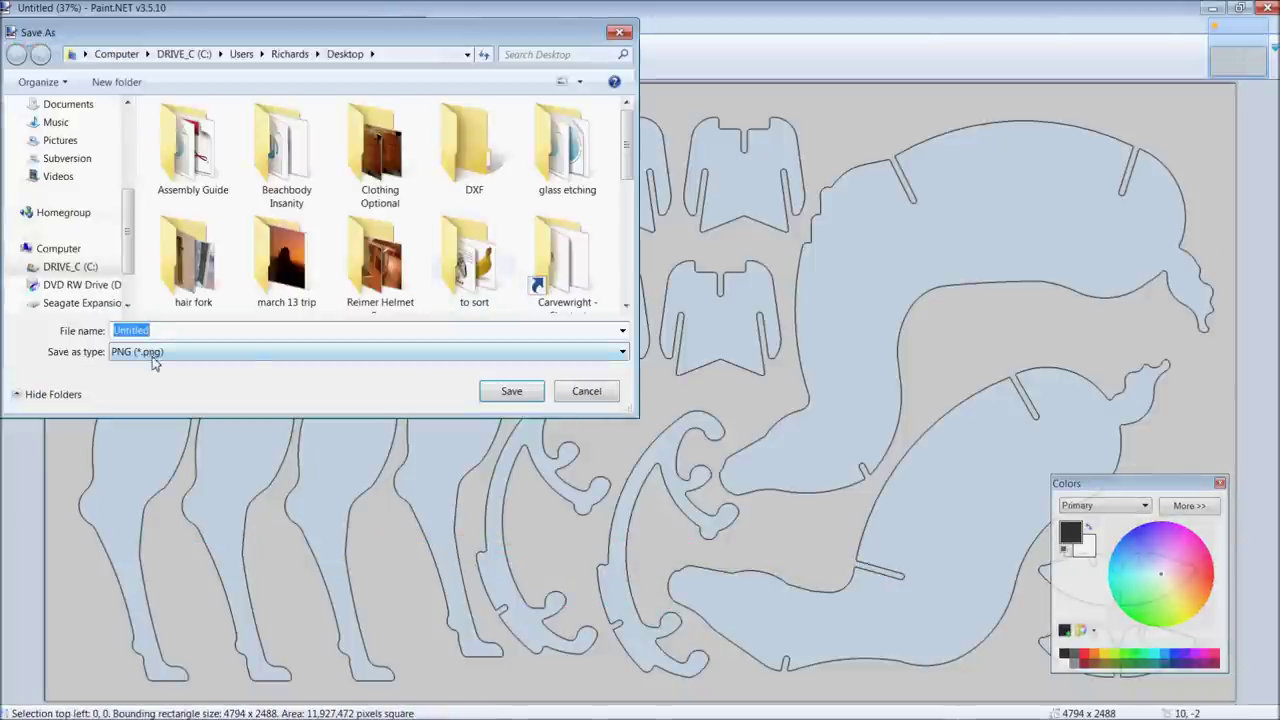
left_click(155, 354)
left_click(150, 381)
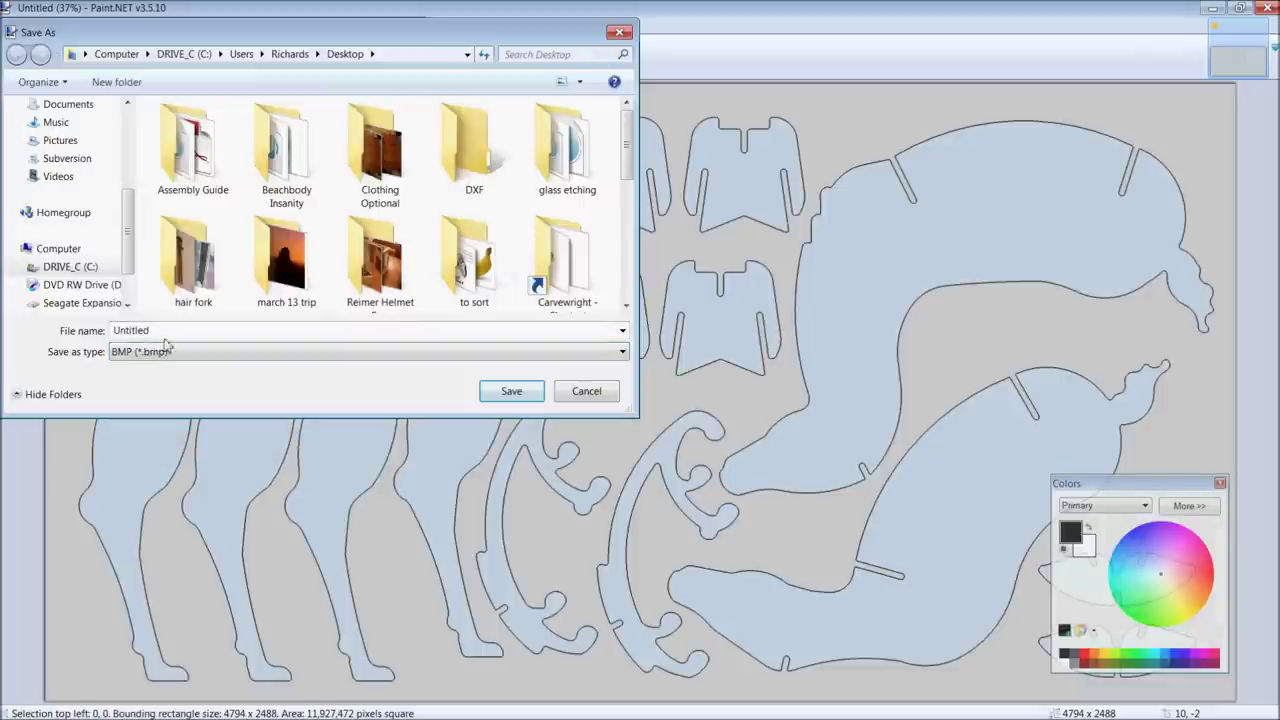
double_click(167, 337)
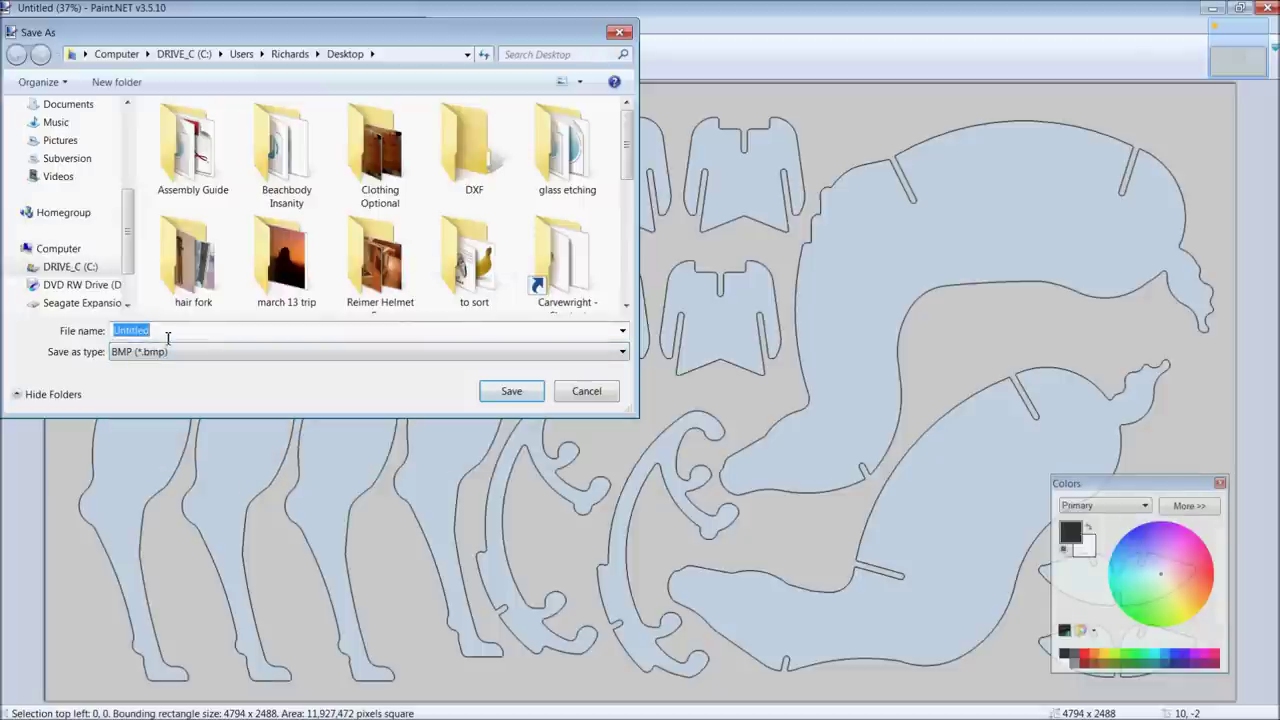
type("horse2")
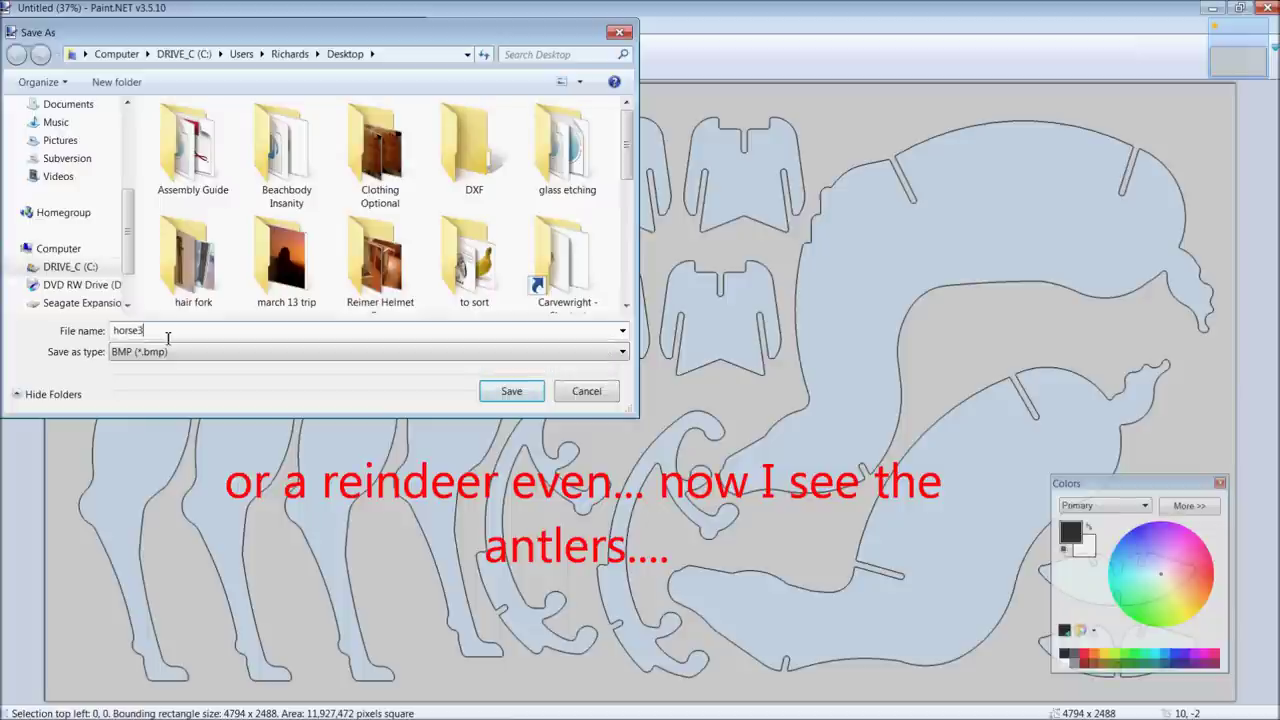
key("Return")
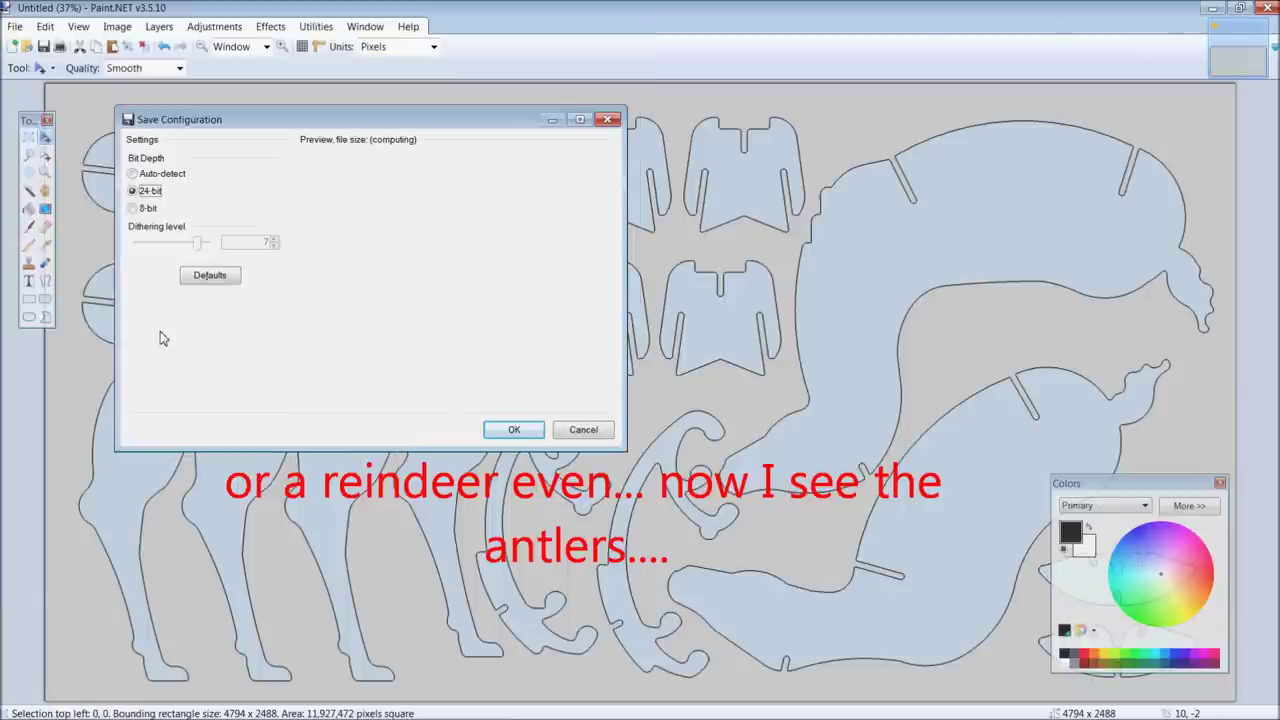
left_click(490, 429)
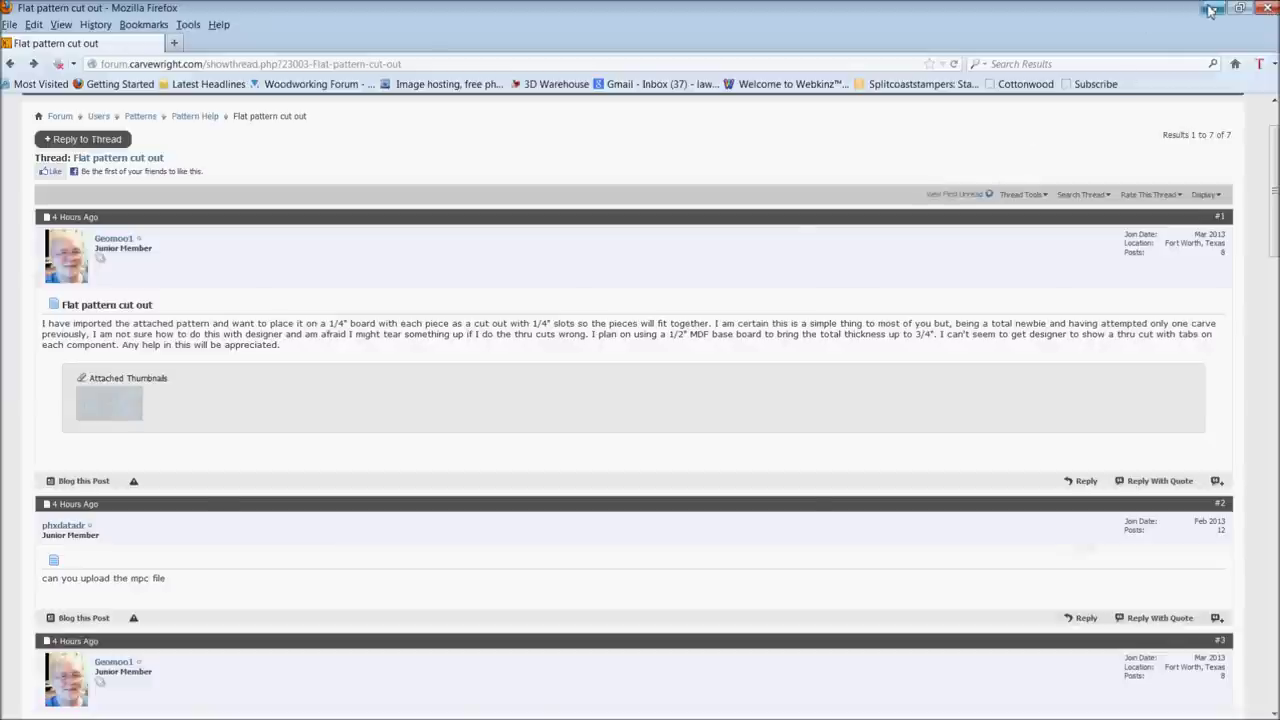
Clear the windows away and close Windows Live Mail
left_click(1208, 12)
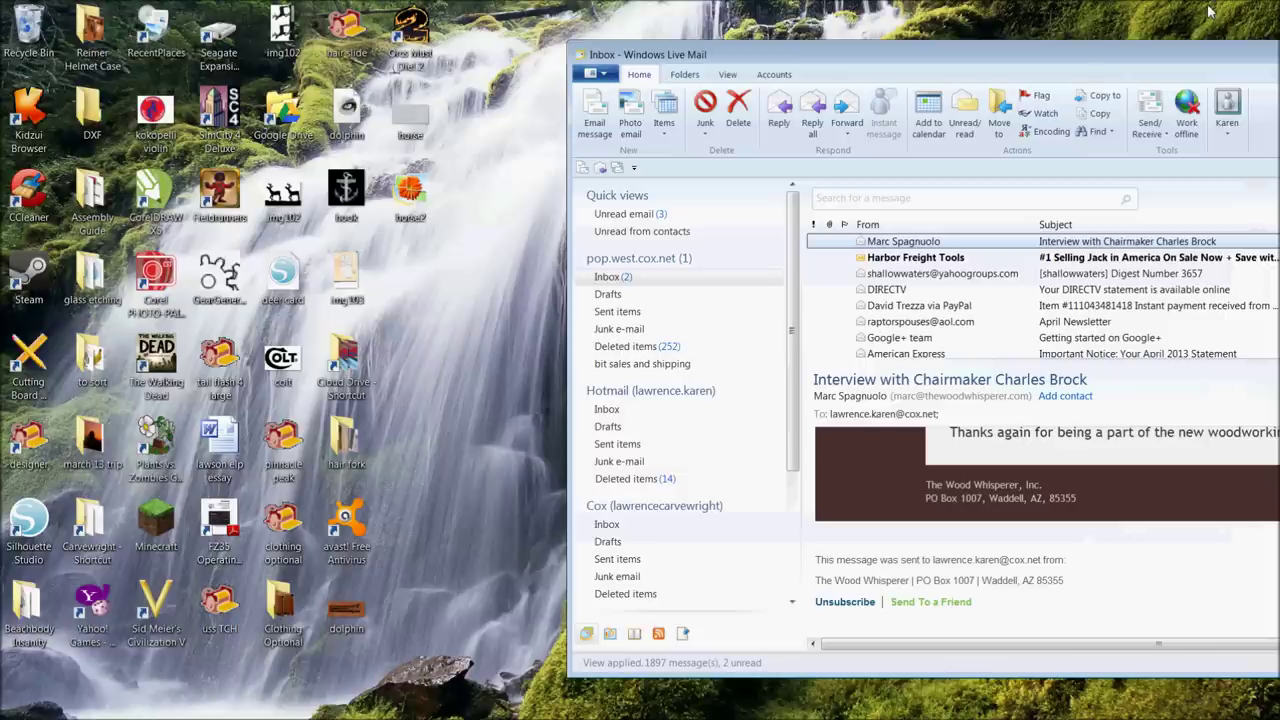
left_click_drag(1074, 56, 582, 168)
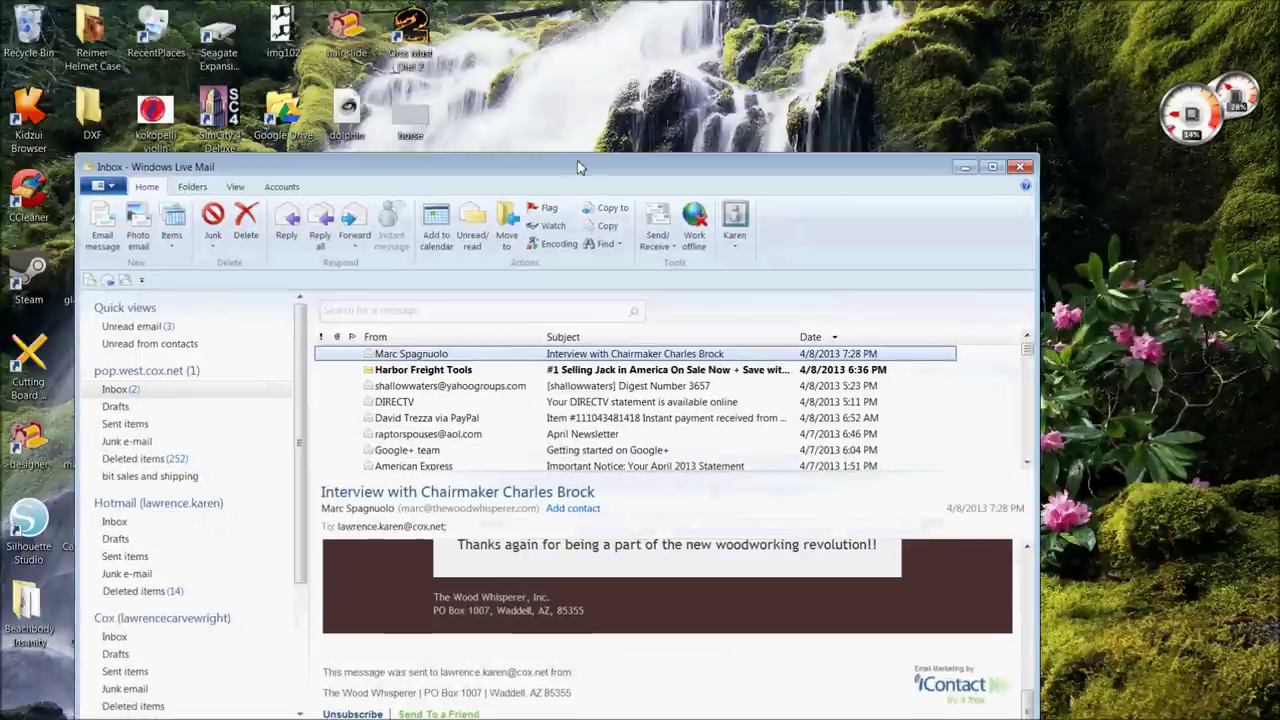
left_click(1018, 170)
Open horse2.bmp from the desktop with CorelDRAW X5
right_click(410, 200)
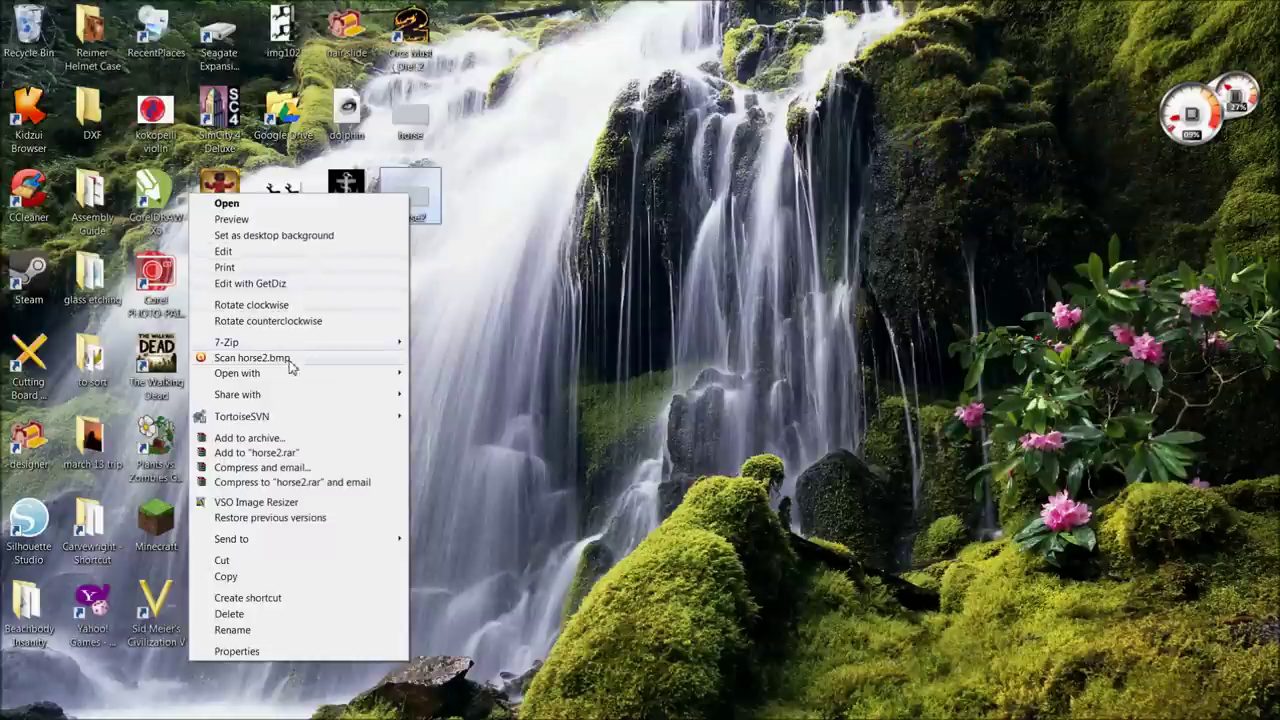
mouse_move(292, 372)
left_click(488, 392)
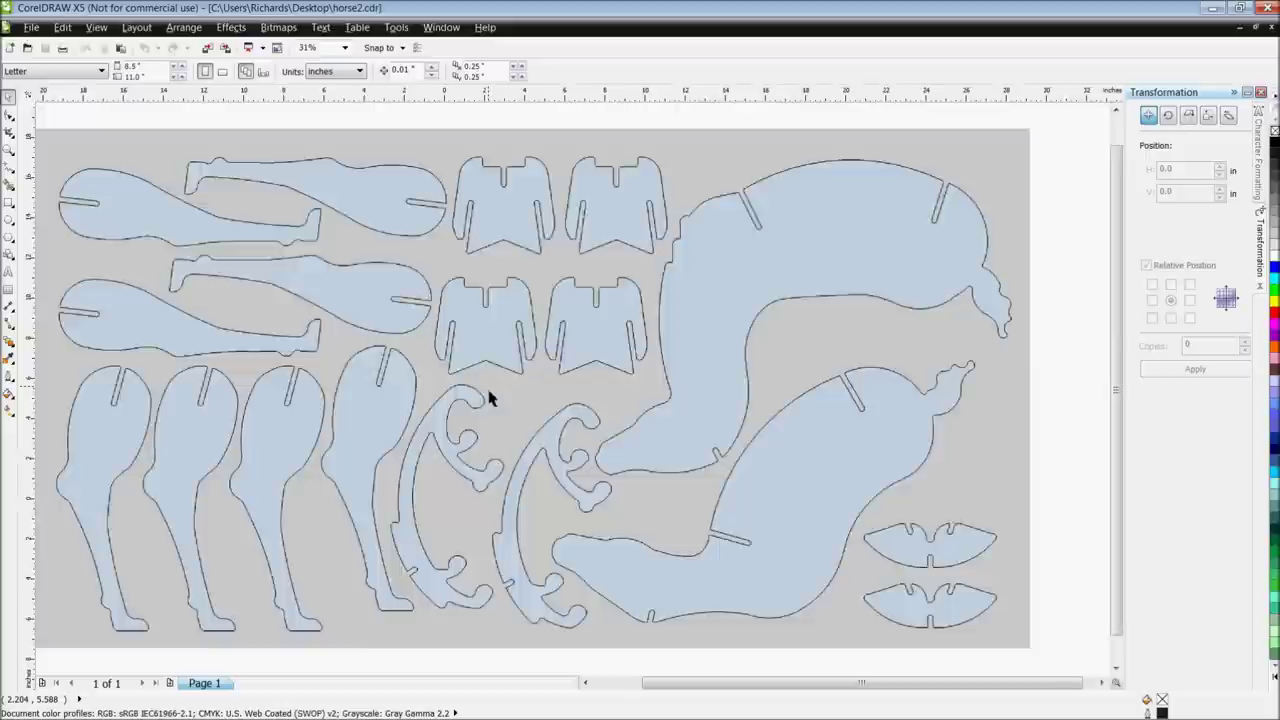
Select the horse2 bitmap and run Outline Trace with the Detailed Logo preset
scroll(488, 398, "down", 1)
left_click(495, 398)
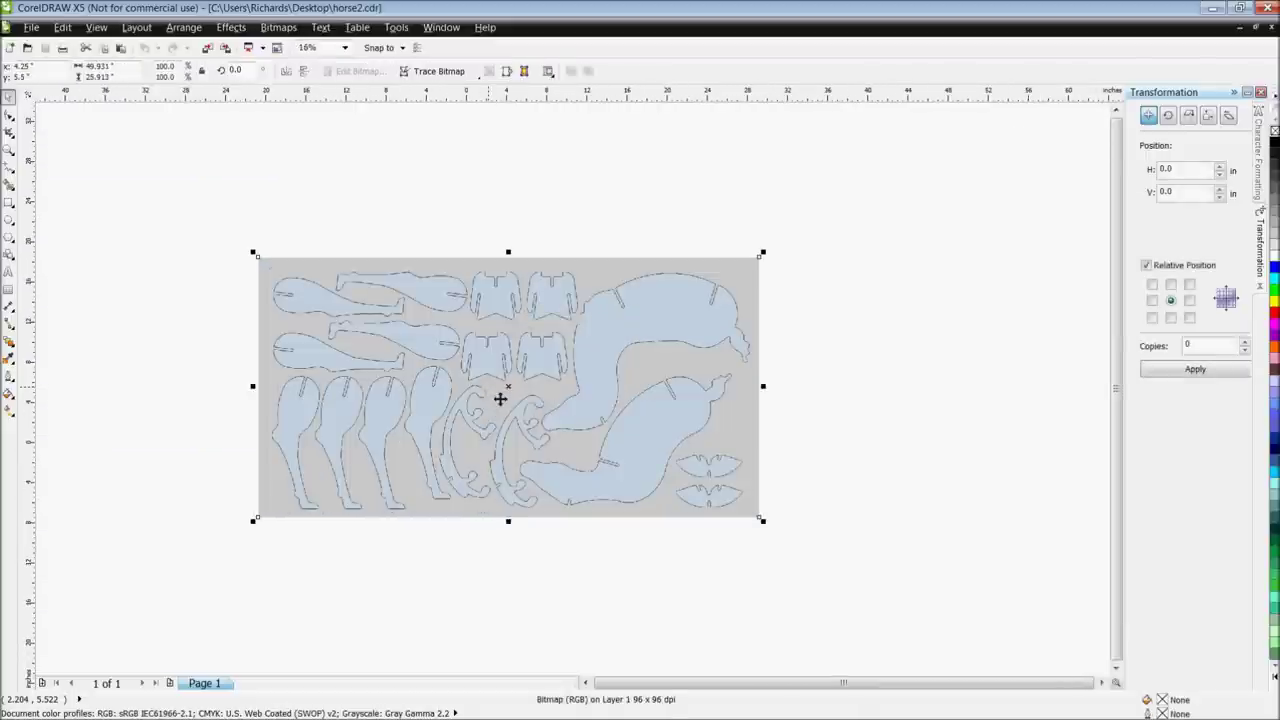
scroll(500, 398, "up", 1)
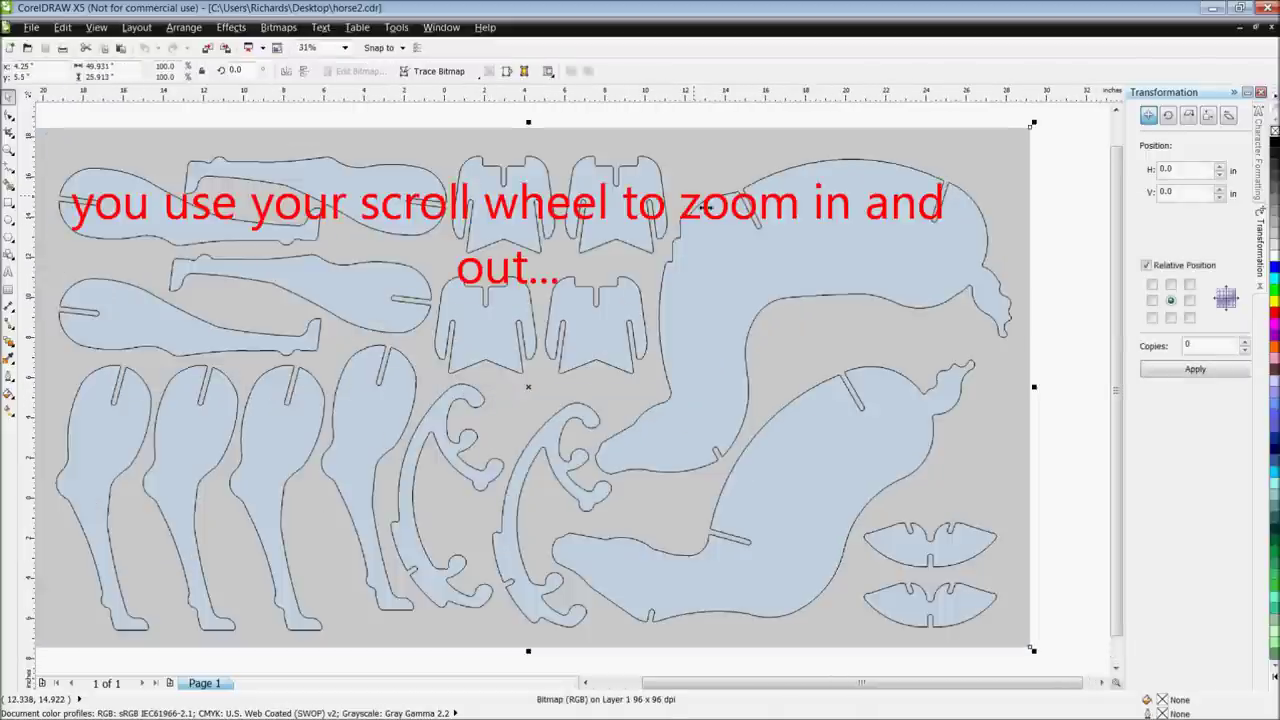
left_click(279, 27)
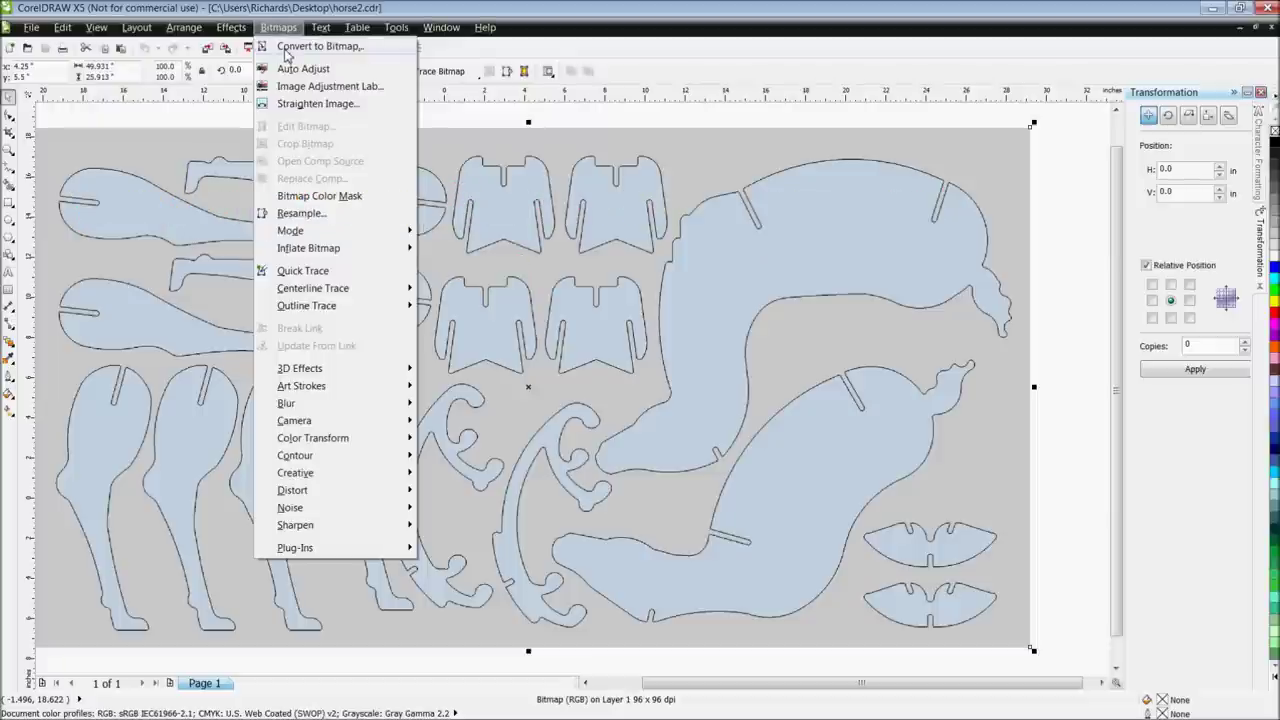
mouse_move(325, 307)
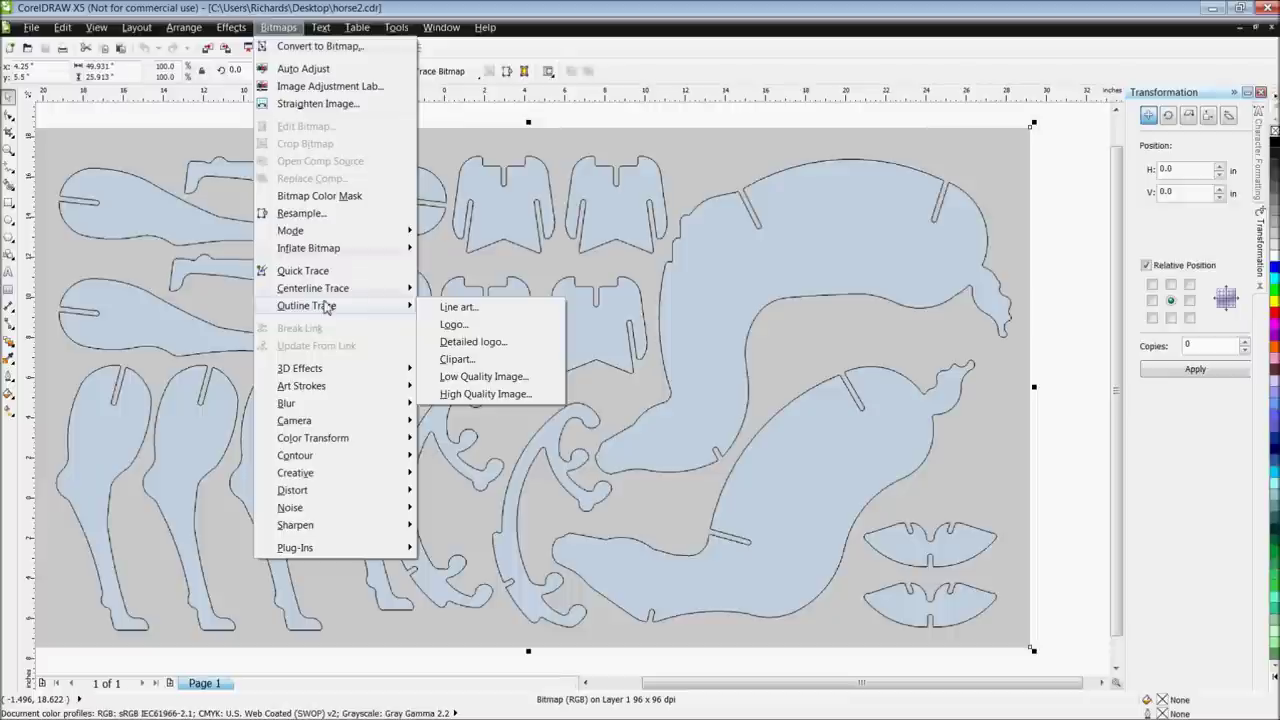
left_click(459, 343)
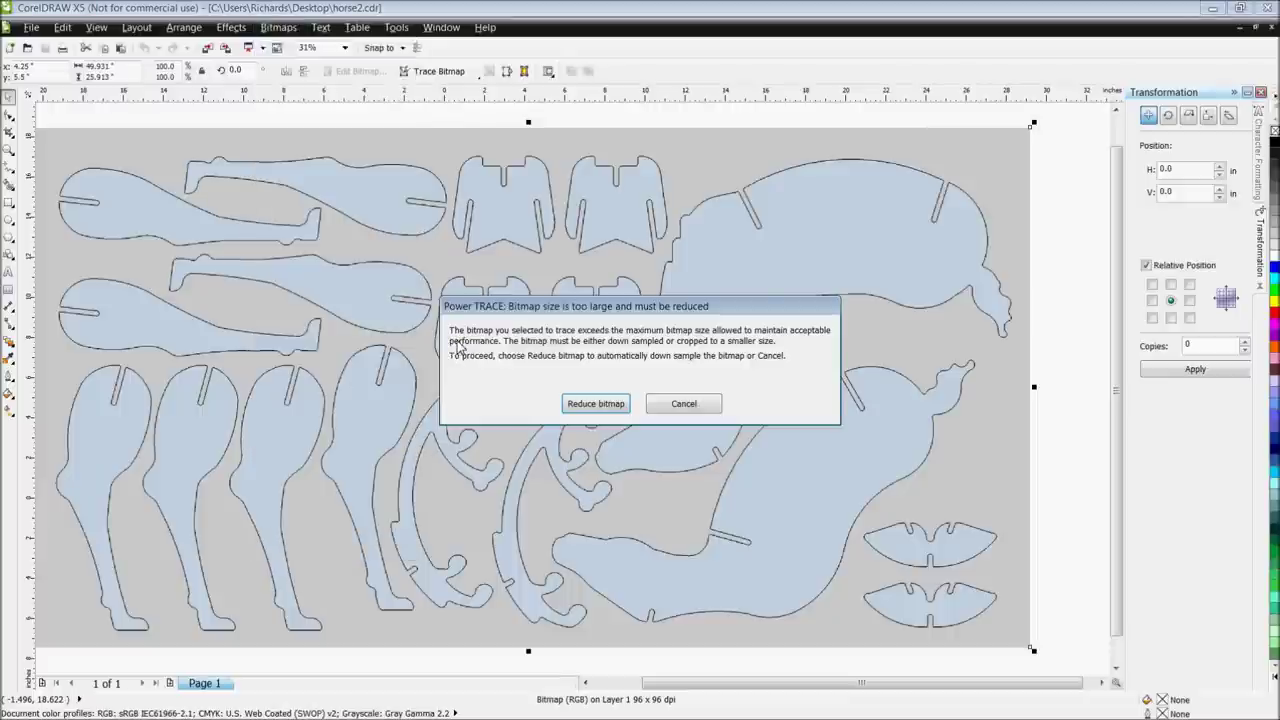
Reduce the bitmap for tracing, then set lower detail, smoothing 47 and corner smoothness 36
left_click(598, 404)
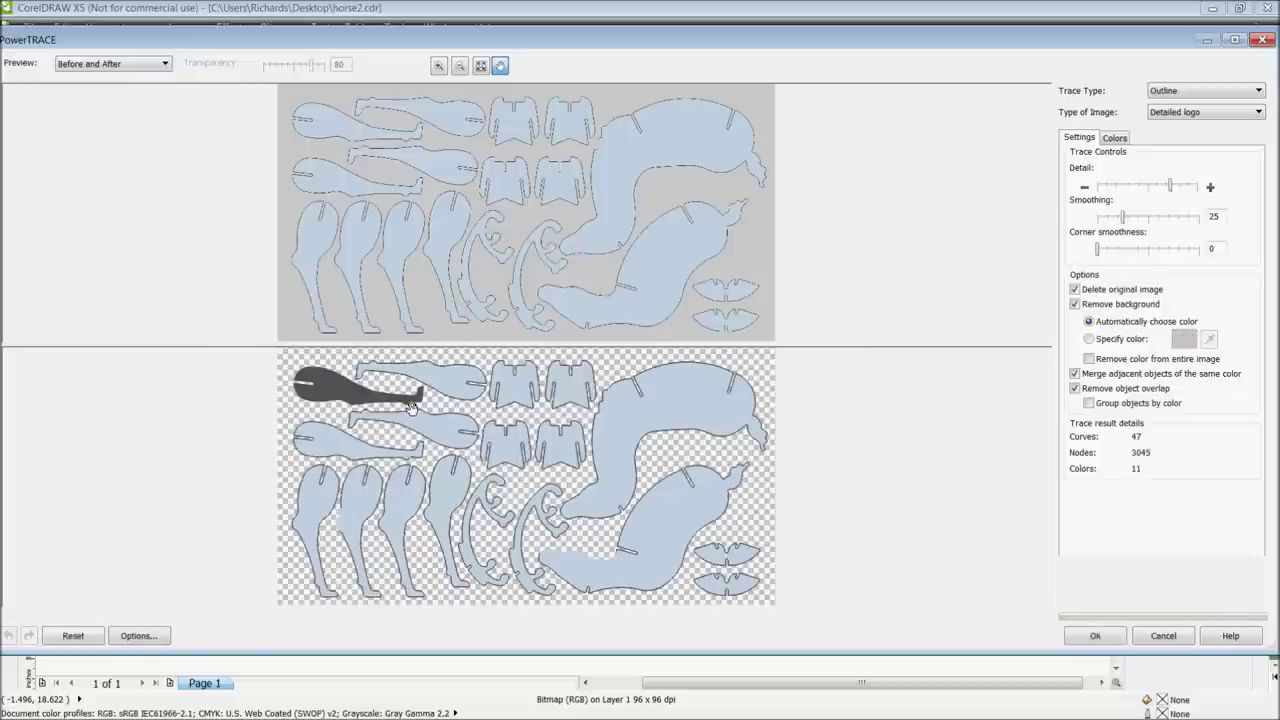
left_click_drag(1098, 249, 1121, 250)
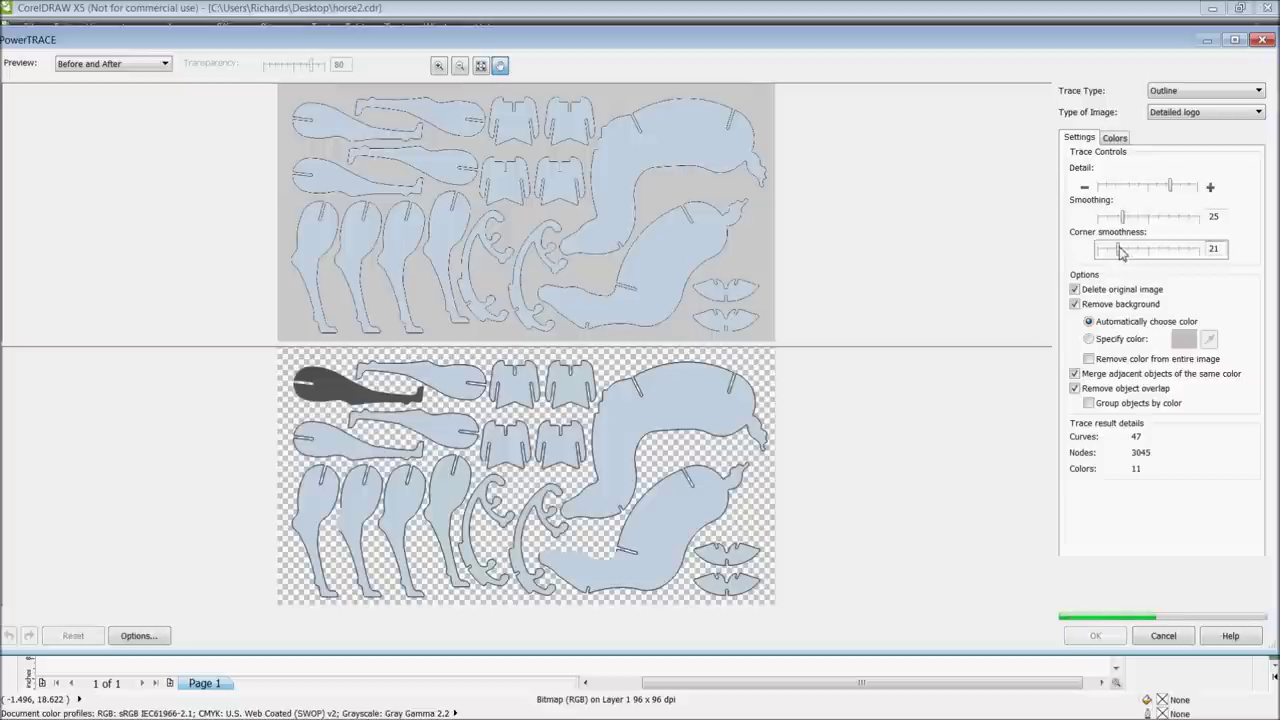
left_click(1090, 359)
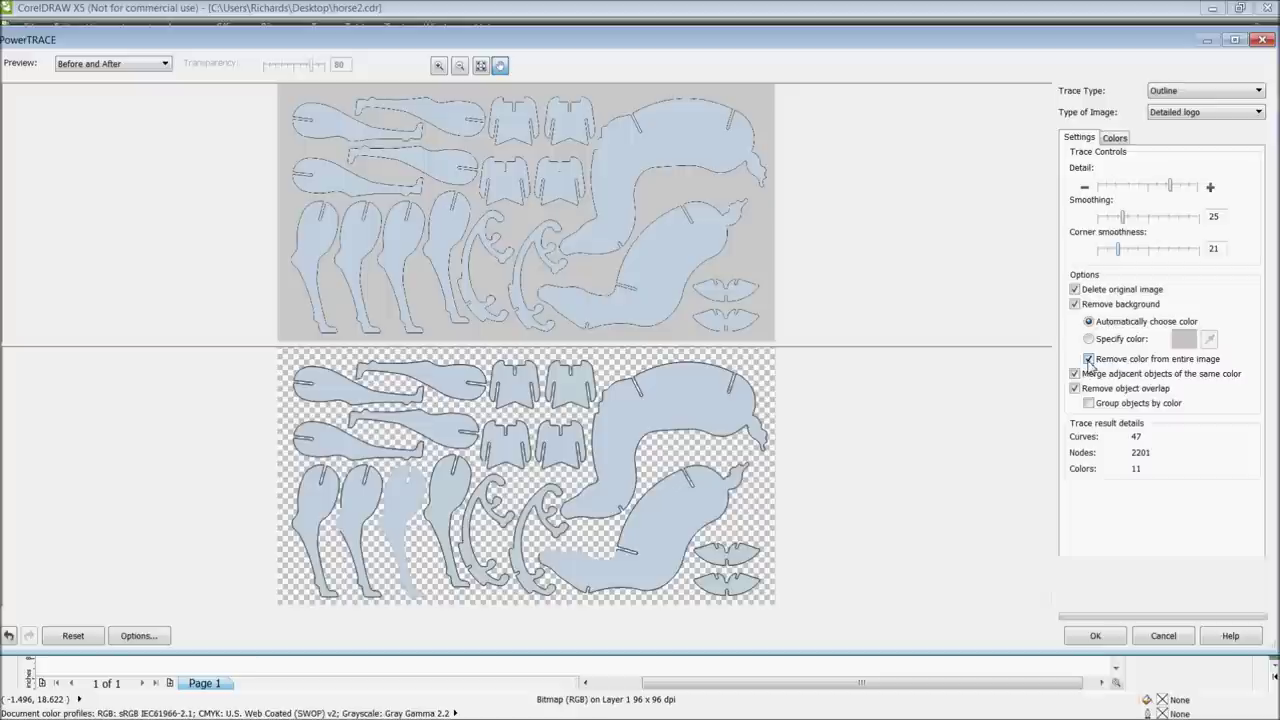
left_click(1090, 359)
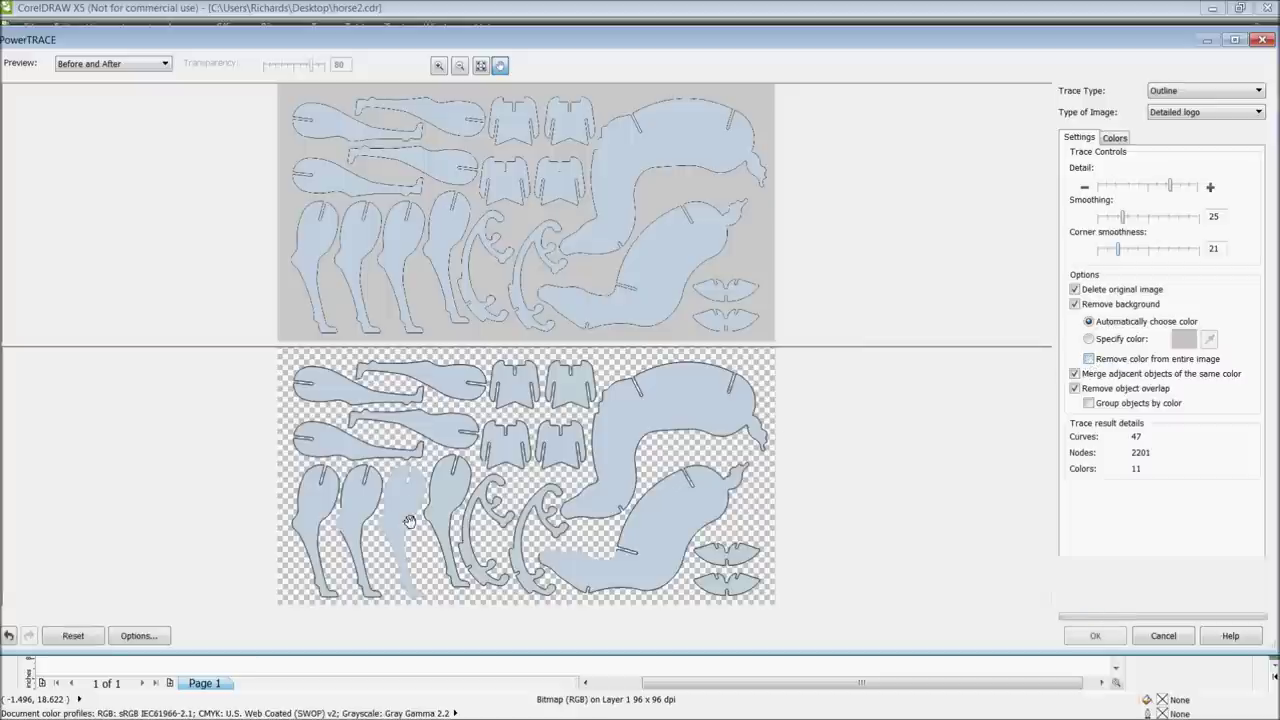
left_click_drag(1169, 186, 1149, 190)
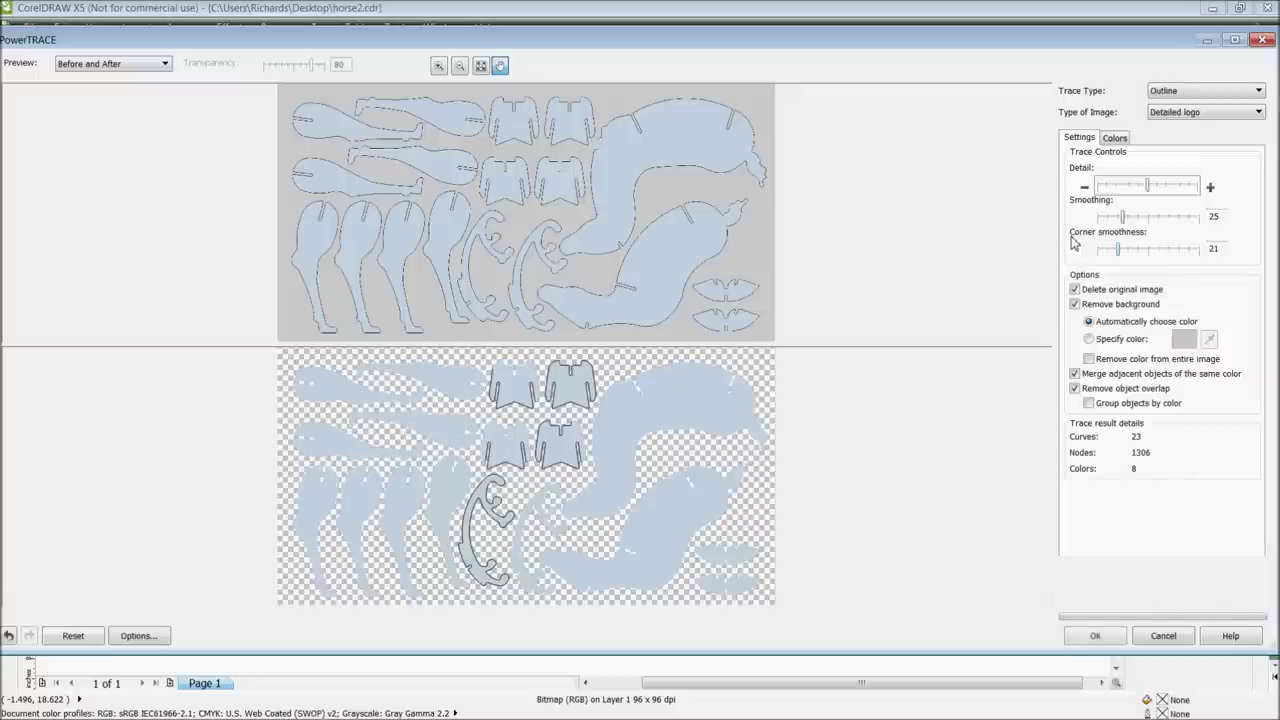
left_click(1132, 216)
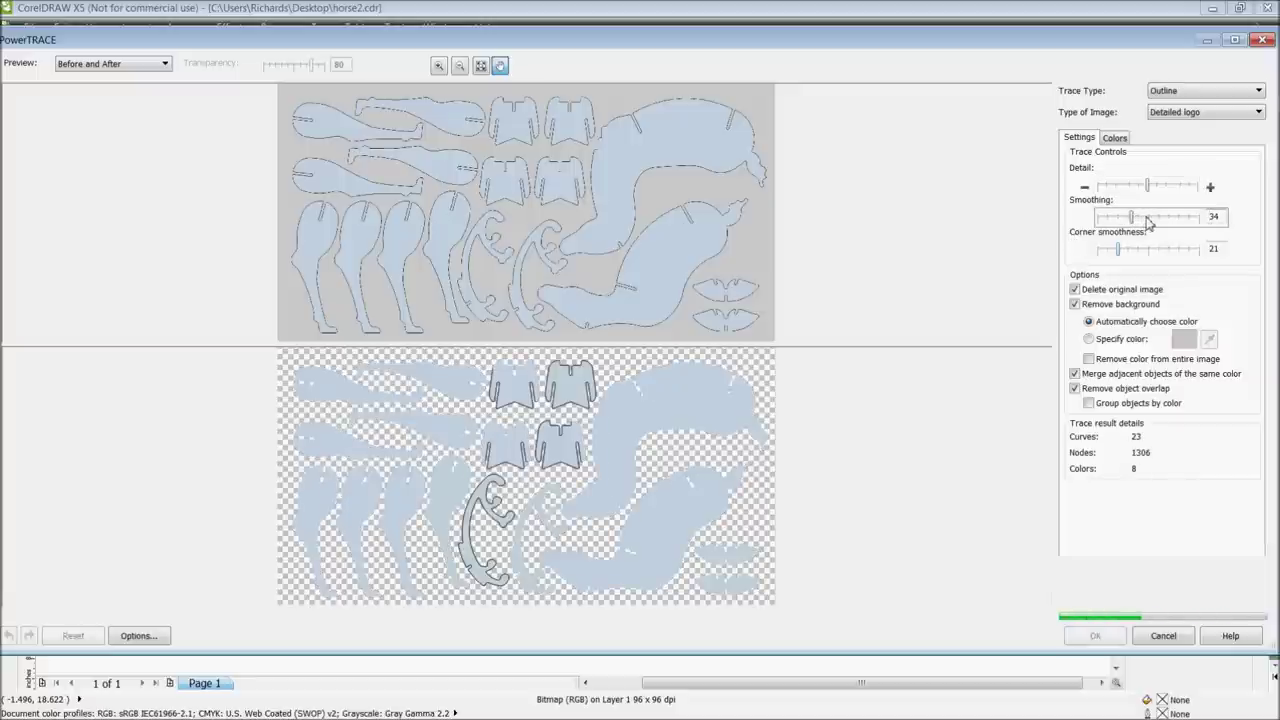
left_click(1147, 218)
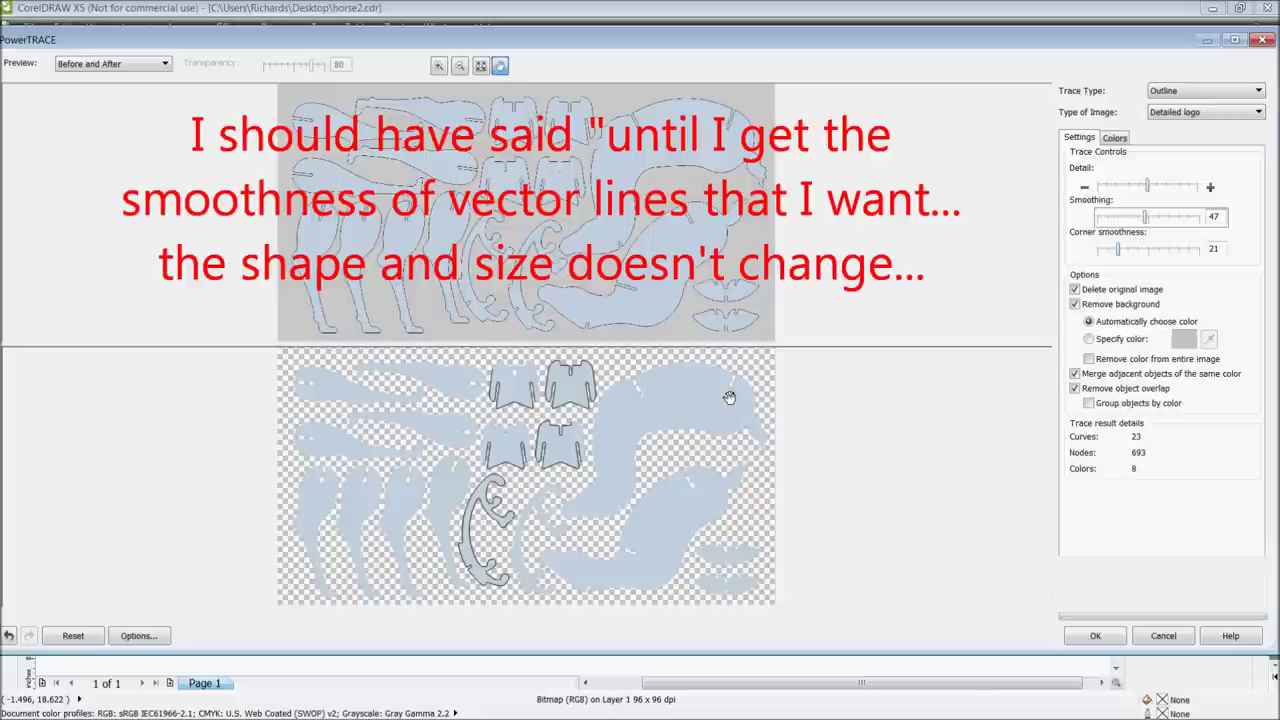
left_click_drag(1117, 249, 1133, 249)
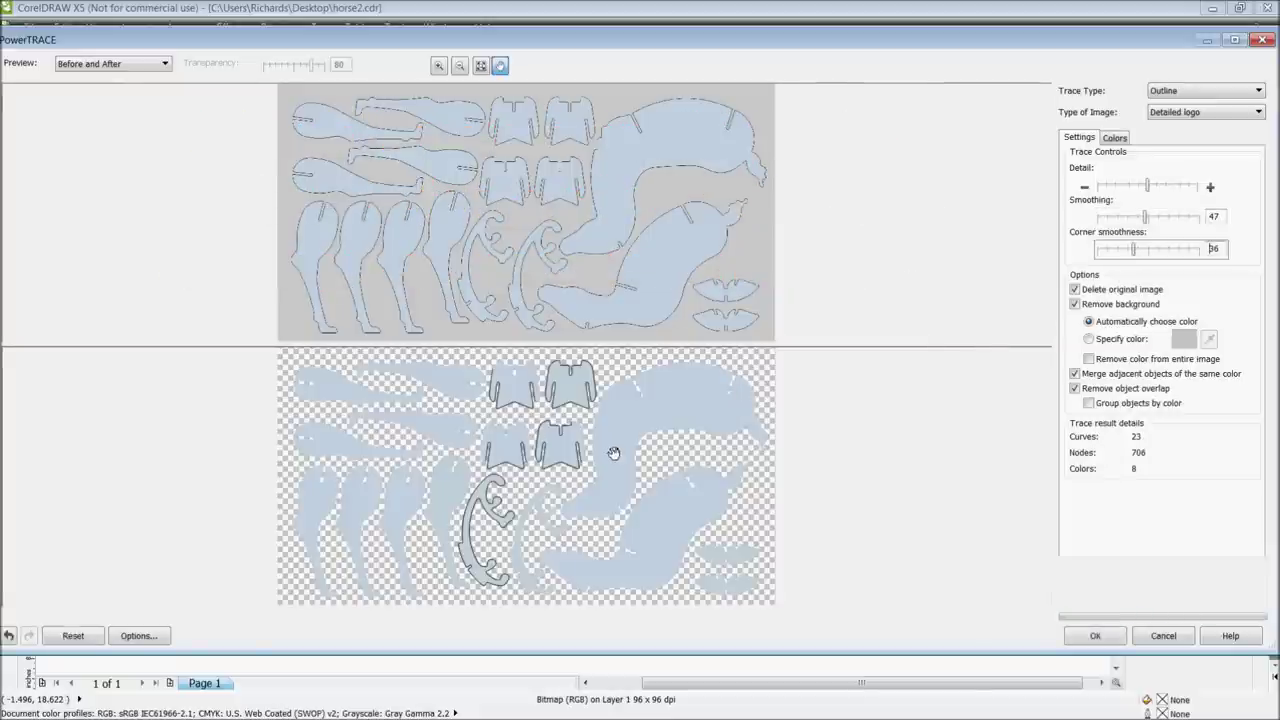
left_click(1115, 137)
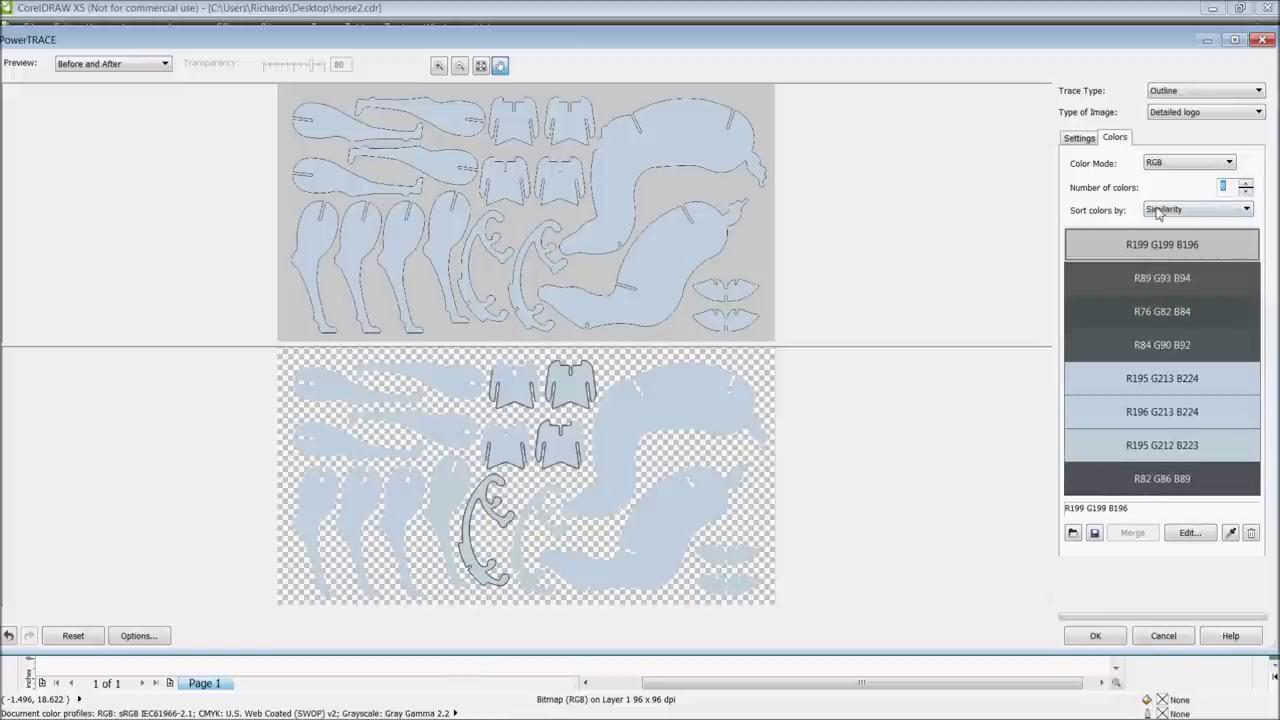
Lower the trace's number of colours from 8 to 2 and inspect the preview for gaps
left_click(1246, 192)
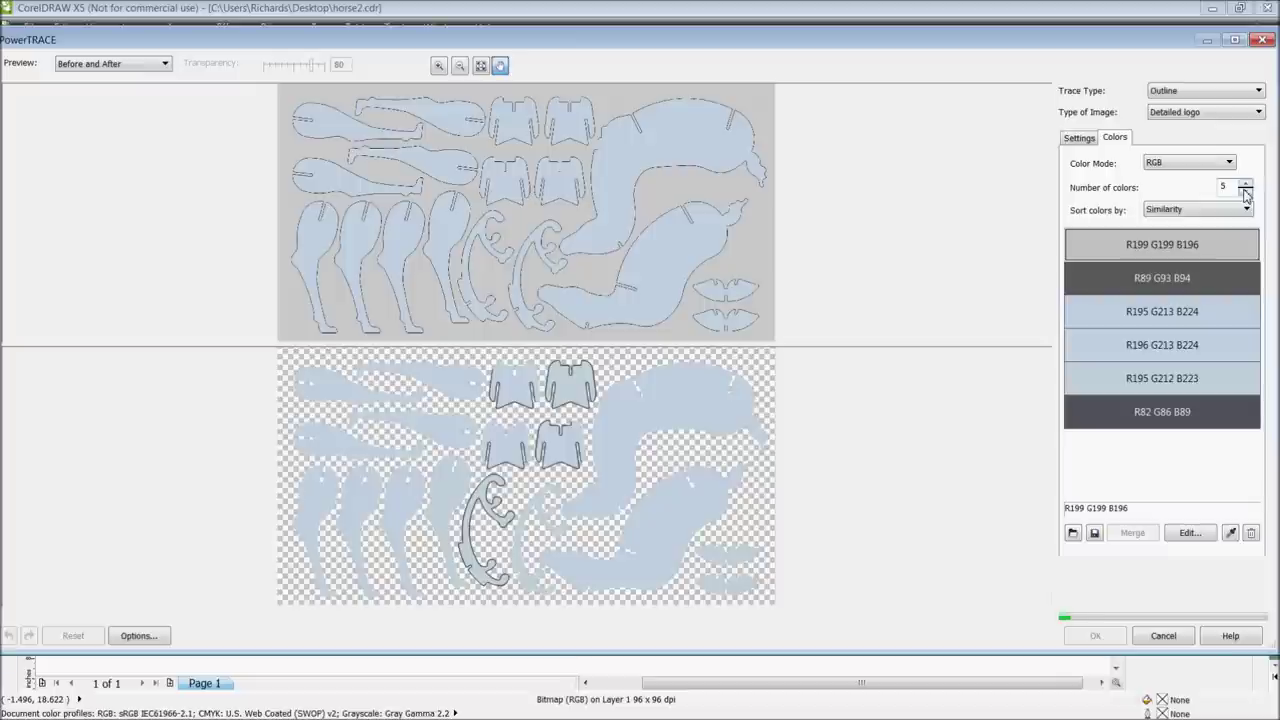
left_click(1245, 193)
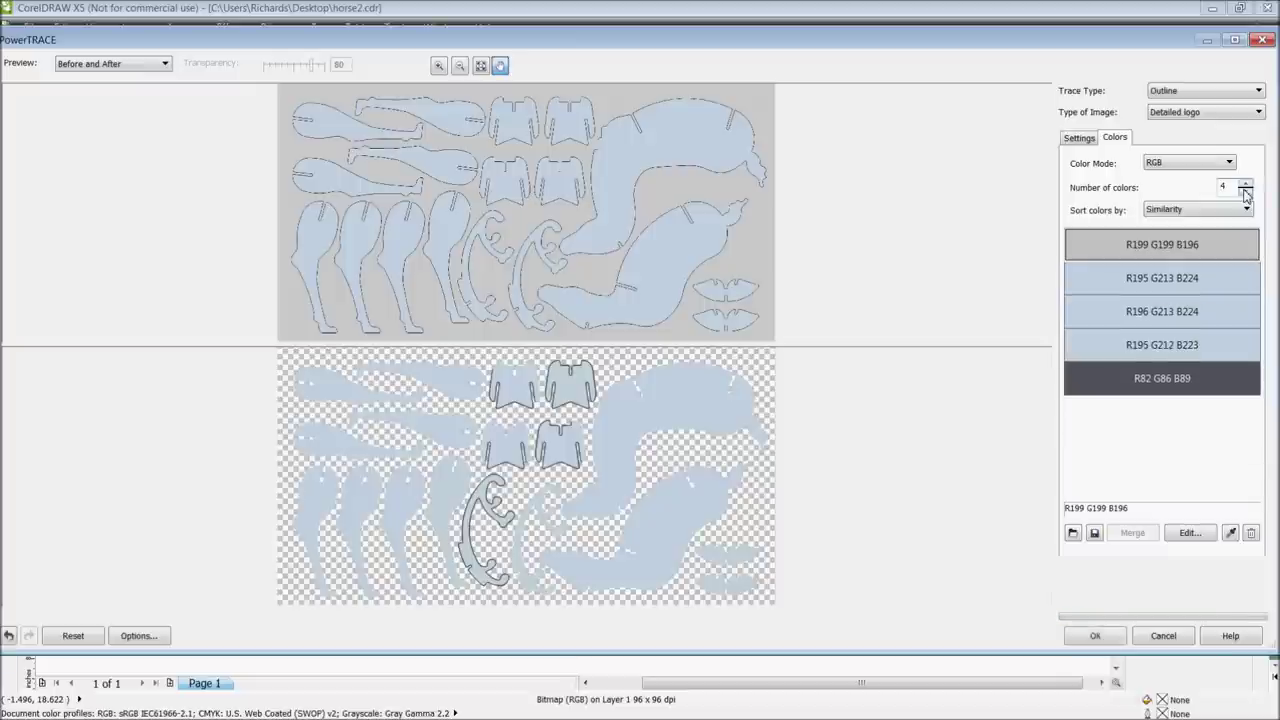
left_click(1245, 193)
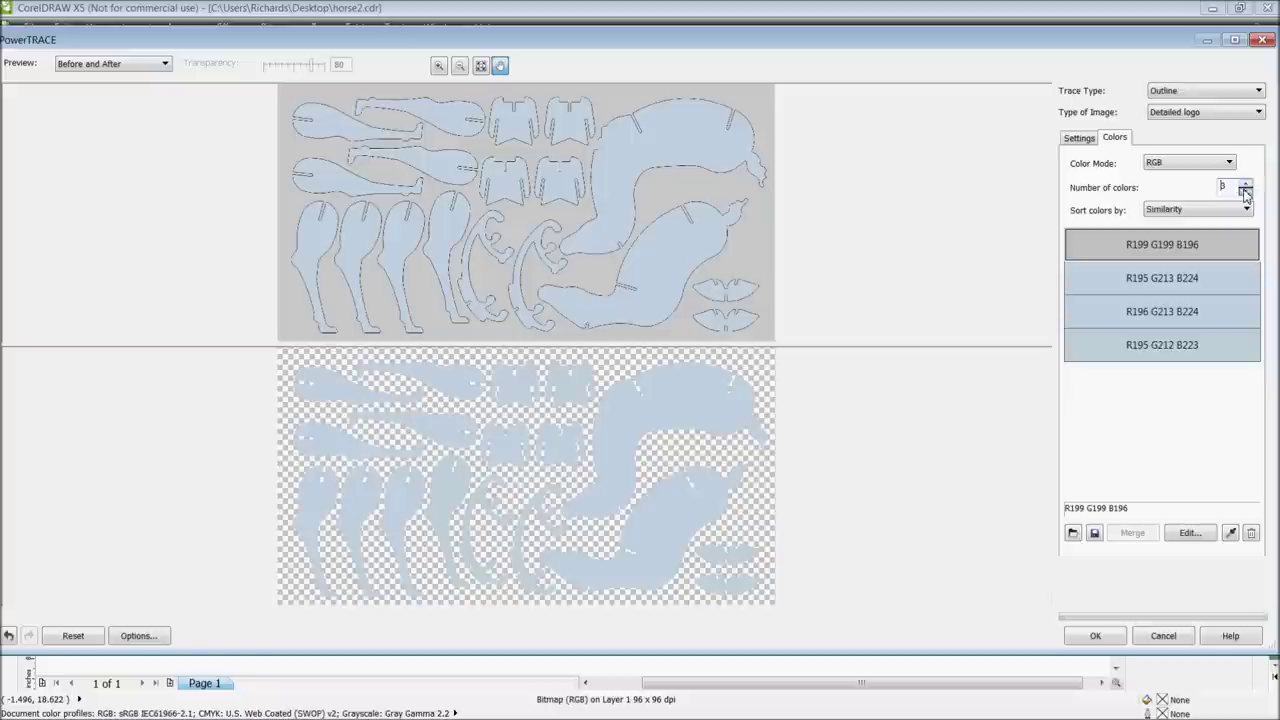
left_click(1245, 193)
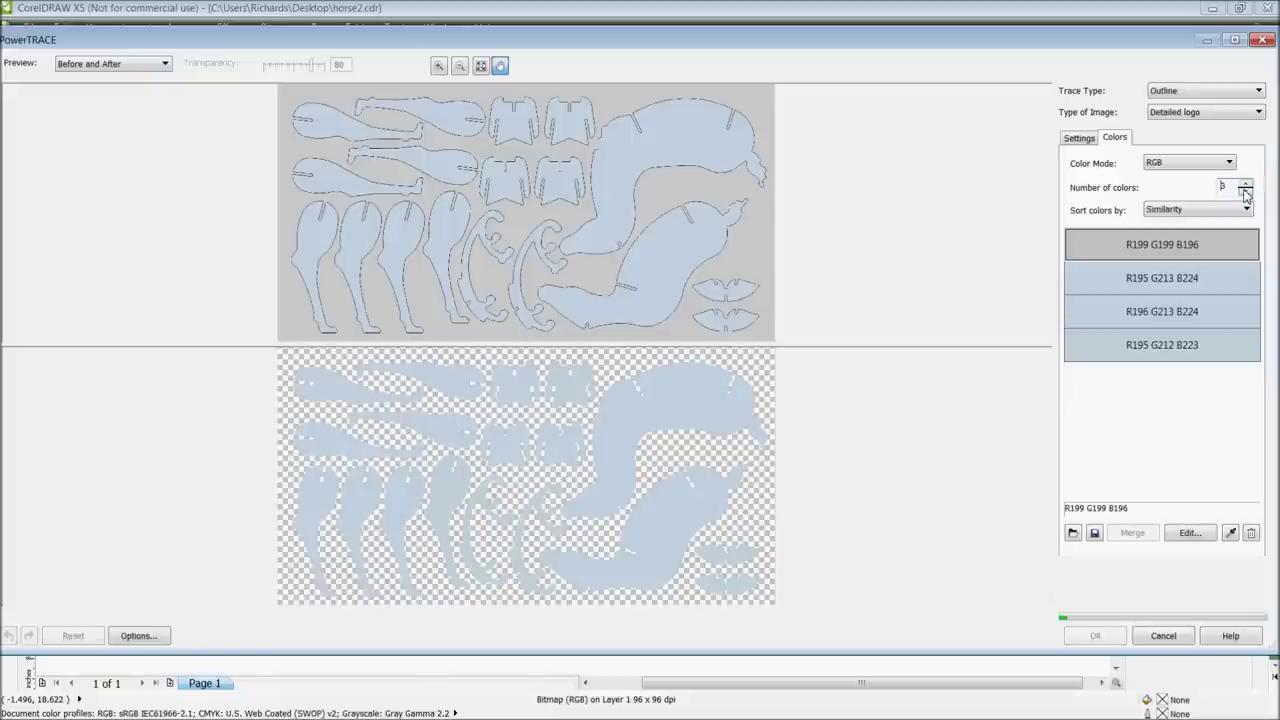
left_click(1245, 193)
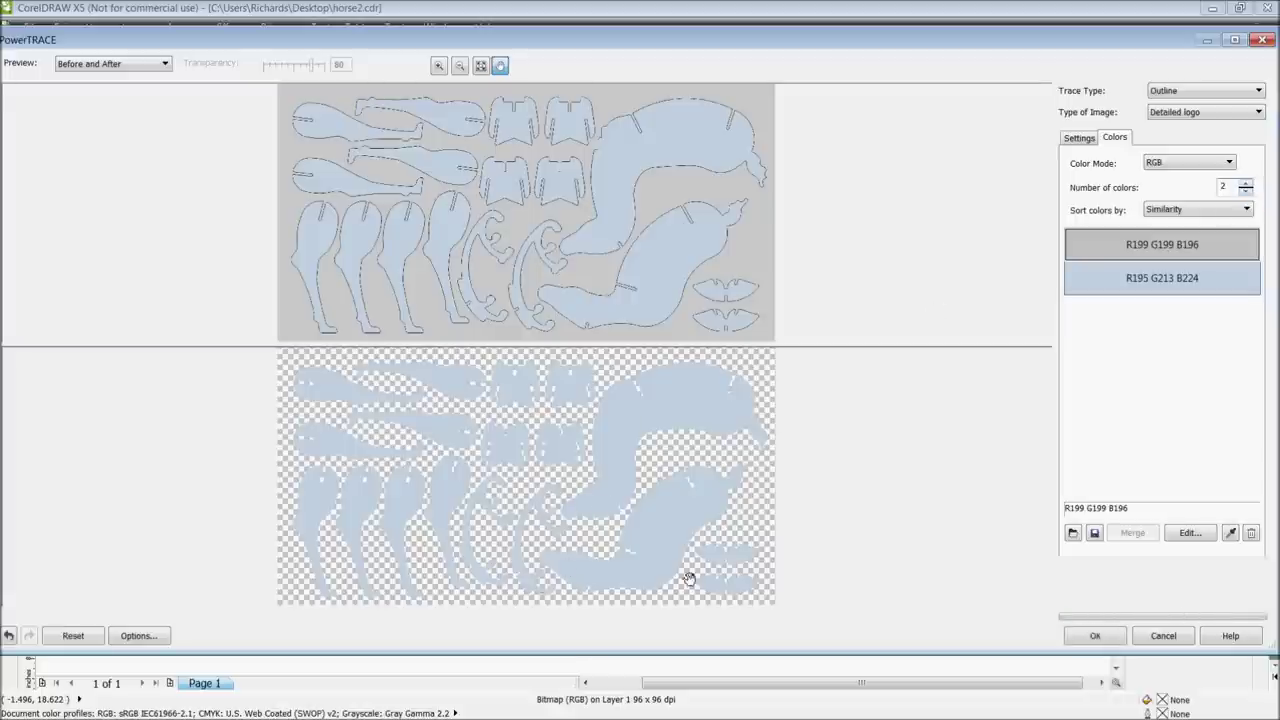
scroll(603, 598, "up", 5)
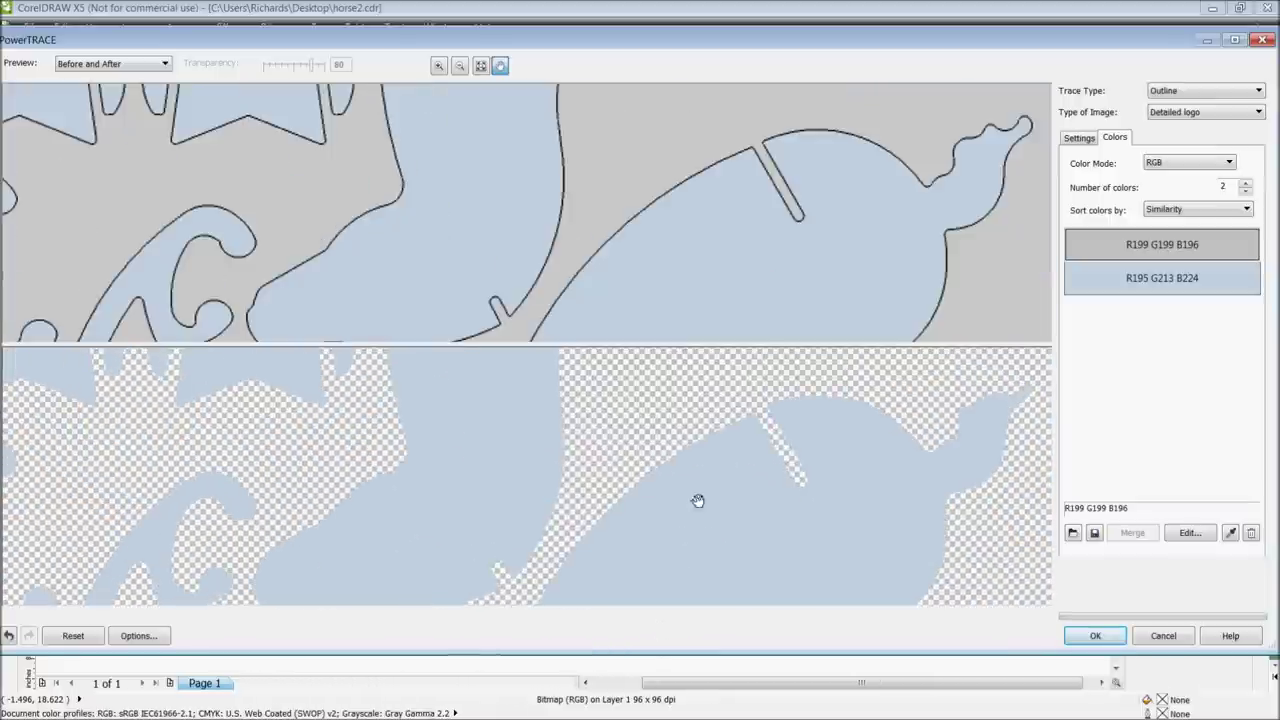
left_click_drag(674, 497, 740, 517)
scroll(640, 550, "down", 4)
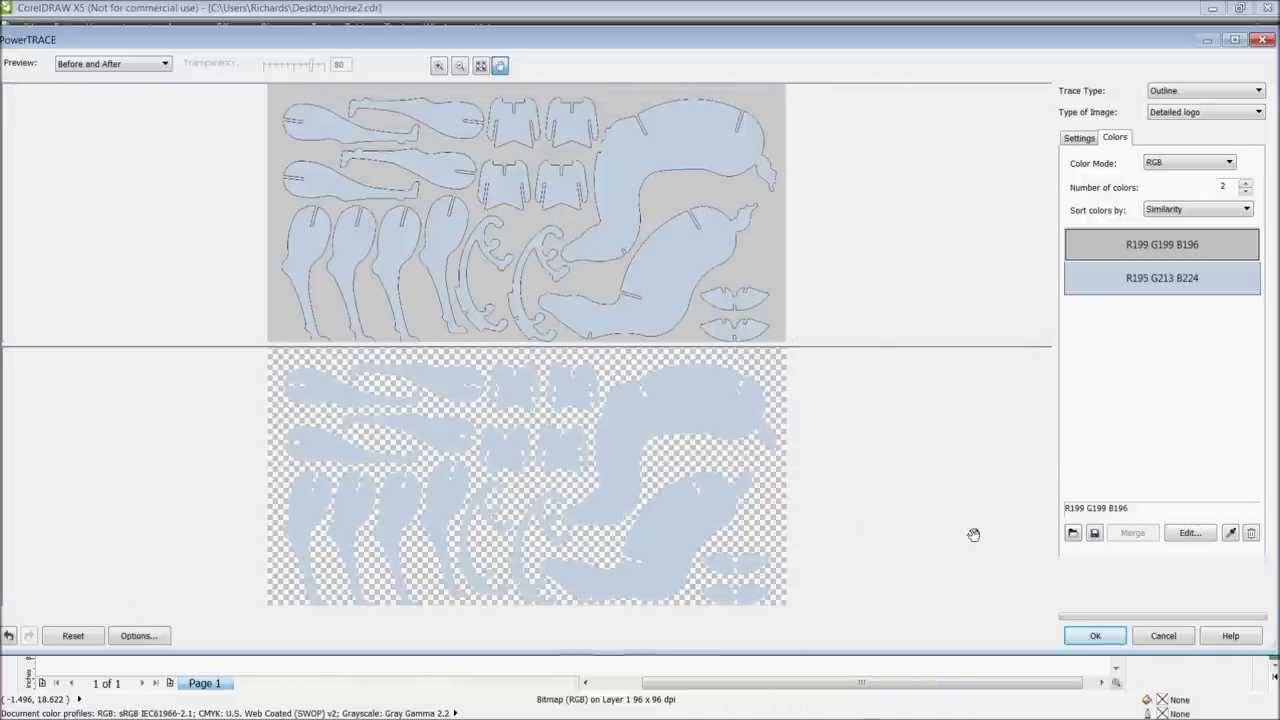
left_click(1079, 140)
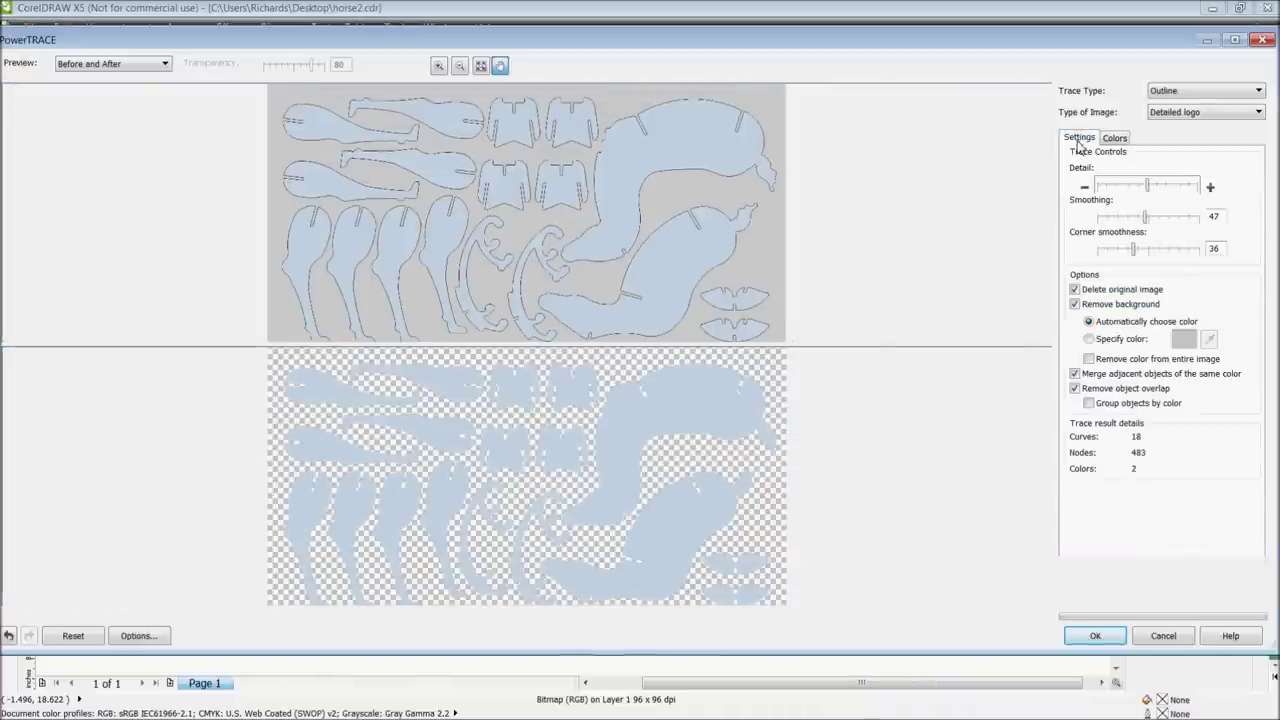
Set smoothing 23 and corner smoothness 18, check the right-hand pieces, and accept the trace
left_click(1123, 218)
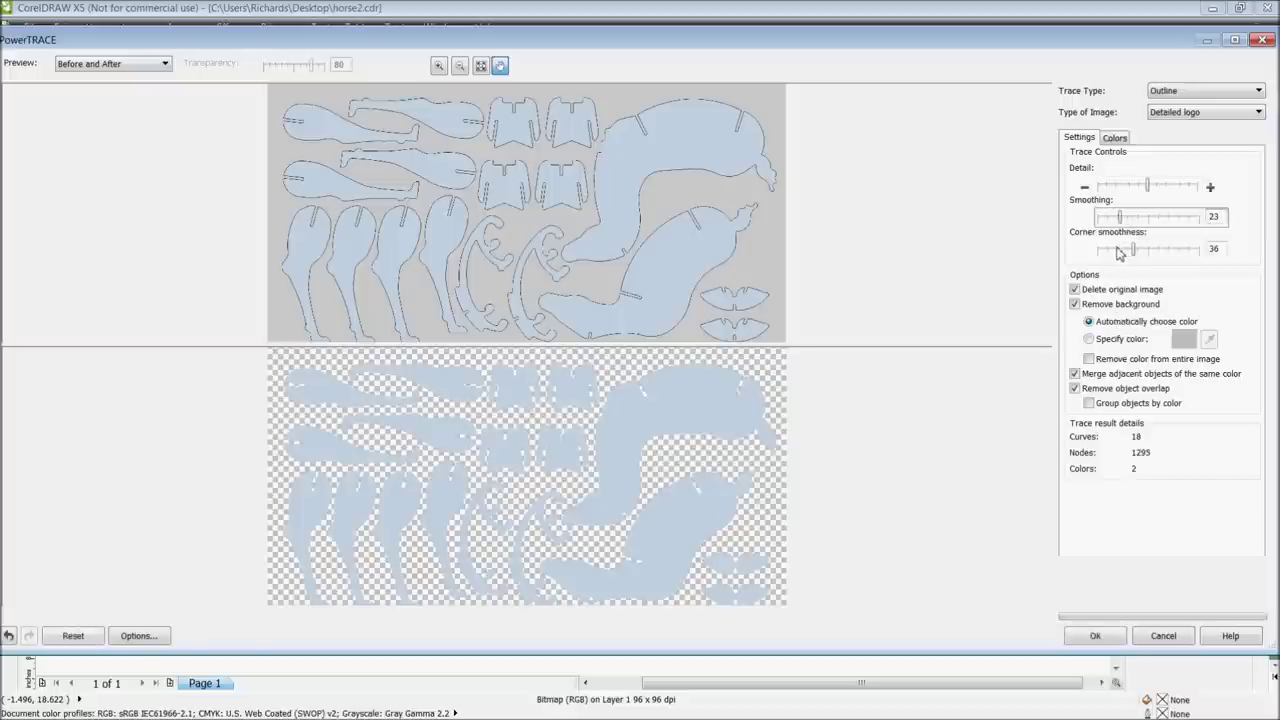
left_click(1118, 250)
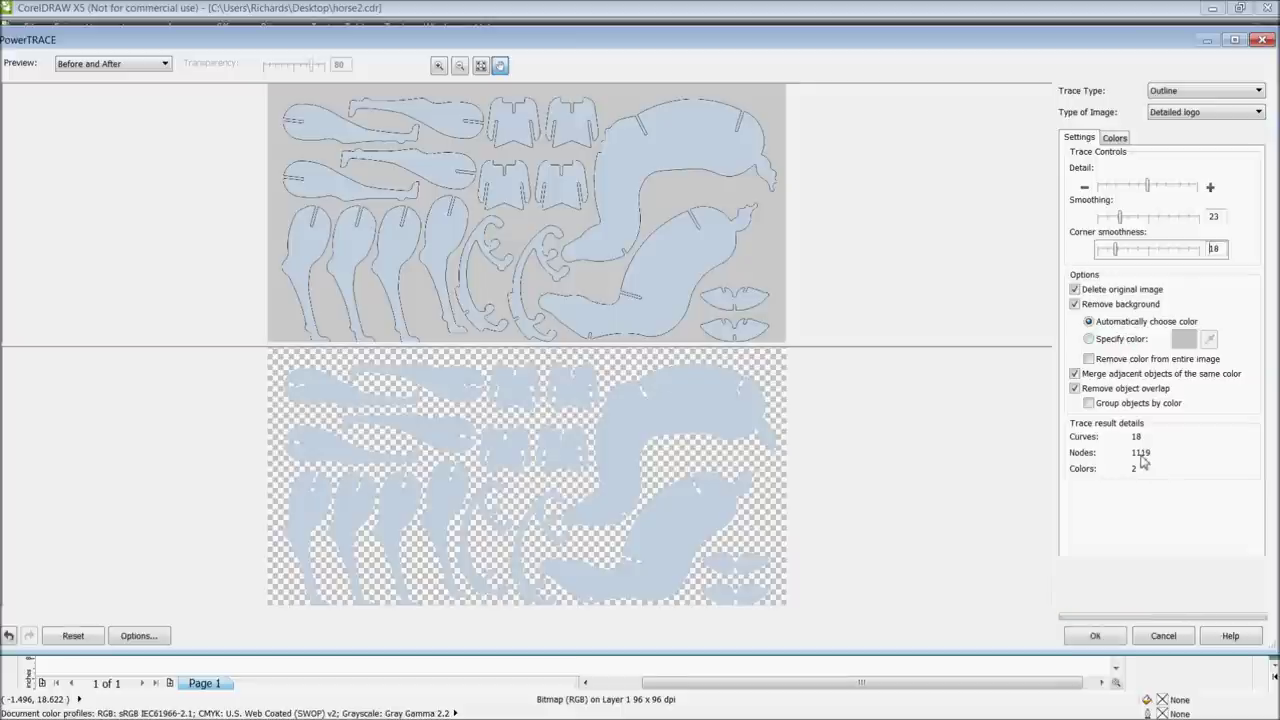
scroll(628, 577, "up", 3)
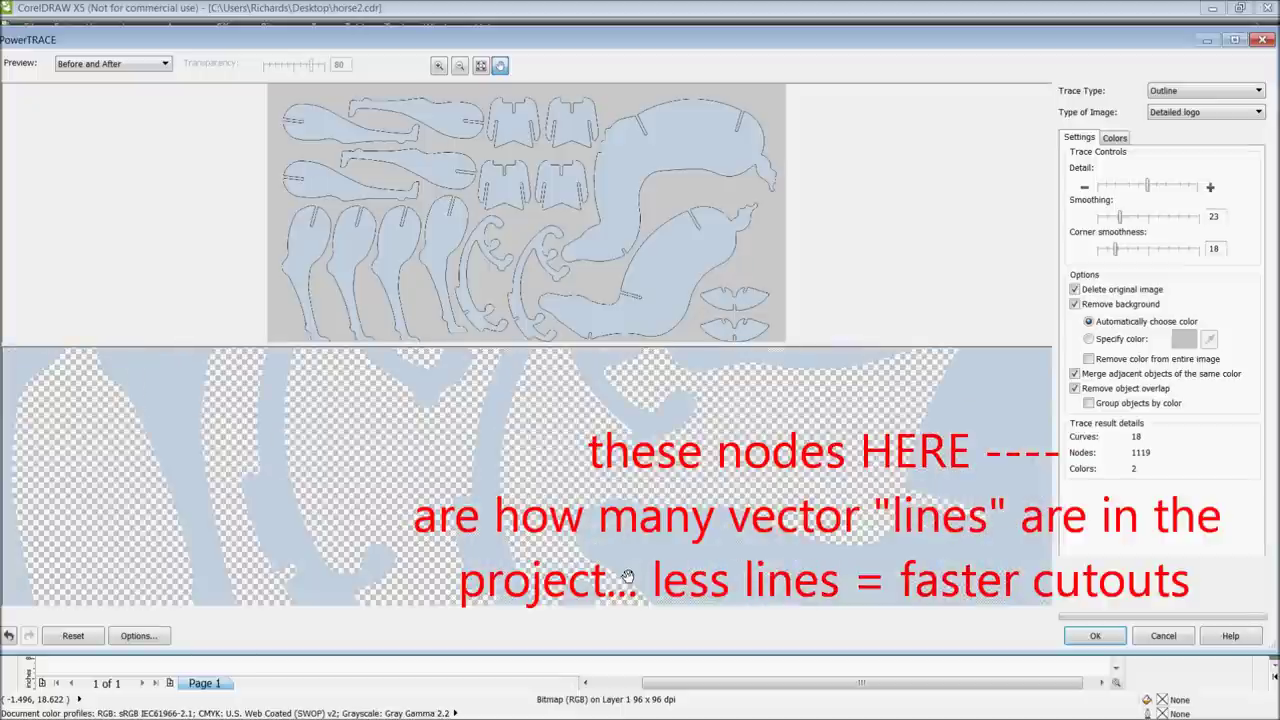
left_click_drag(628, 577, 808, 532)
scroll(766, 480, "down", 2)
scroll(577, 523, "up", 1)
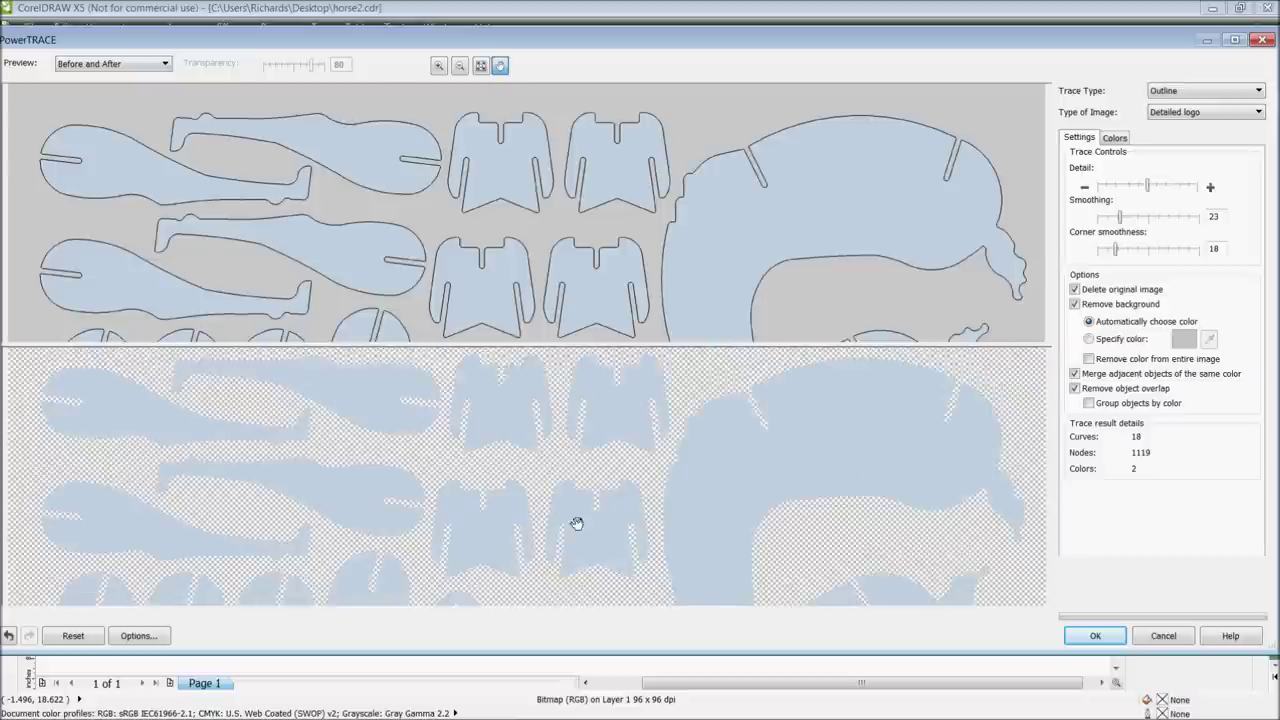
left_click(1097, 637)
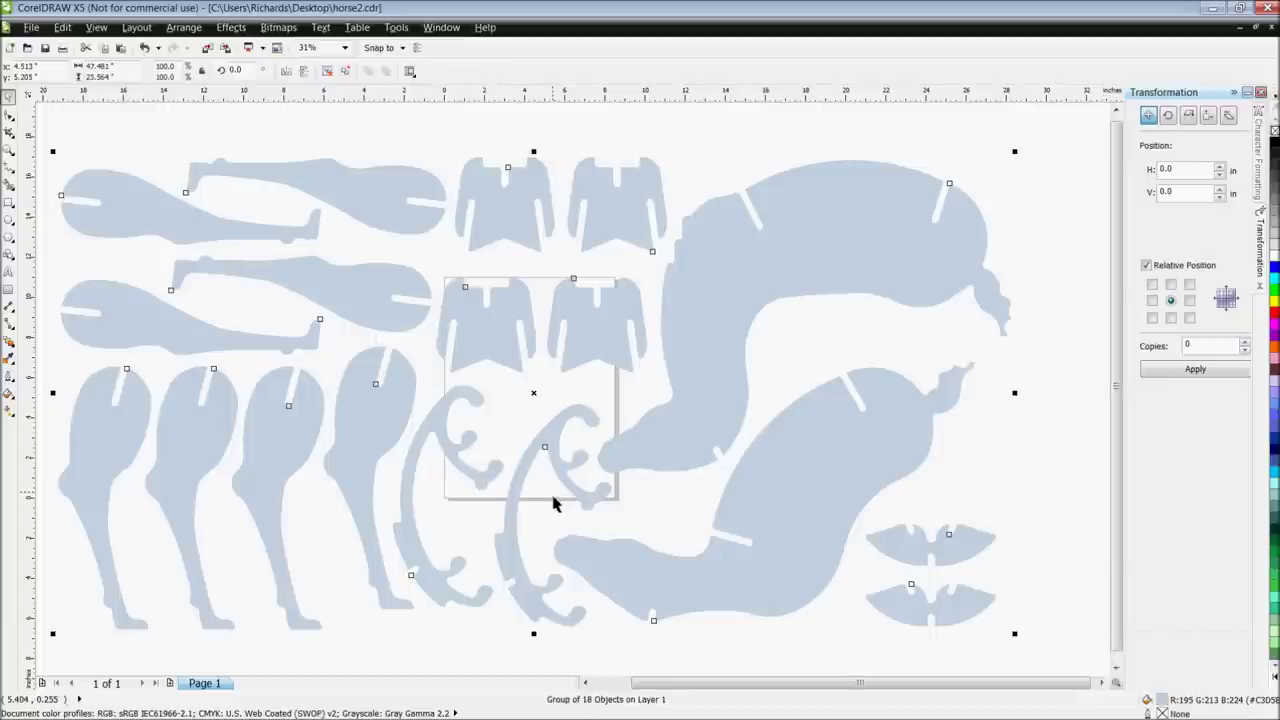
Scale the traced horse group to 29.1% (13.83 x 6.864 in) and centre it on the page
scroll(555, 500, "up", 2)
scroll(557, 503, "down", 3)
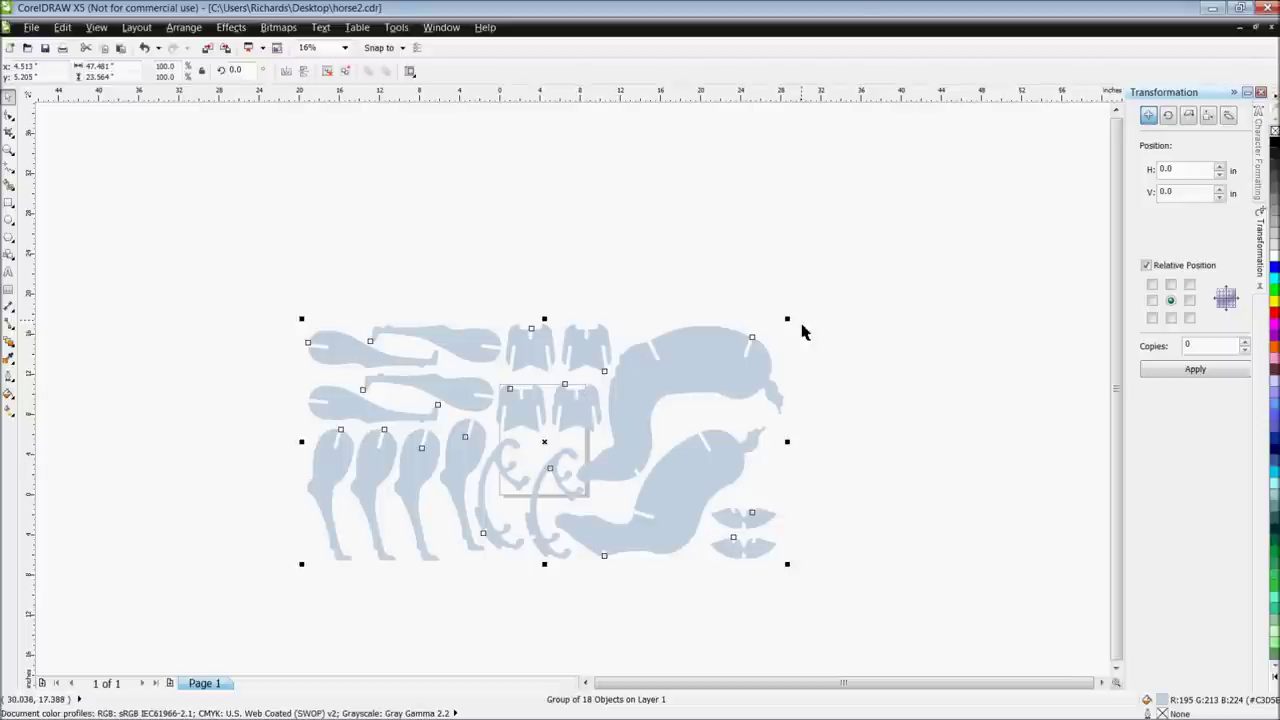
left_click_drag(795, 331, 530, 449)
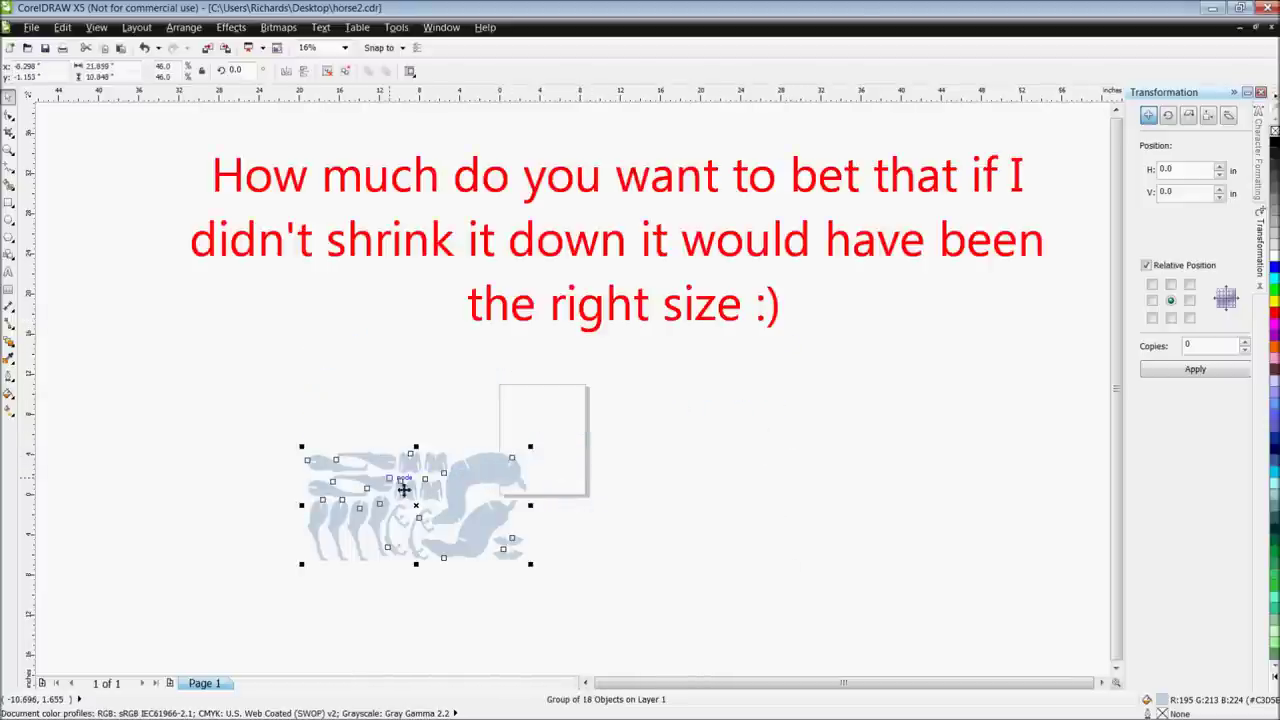
left_click_drag(426, 520, 530, 440)
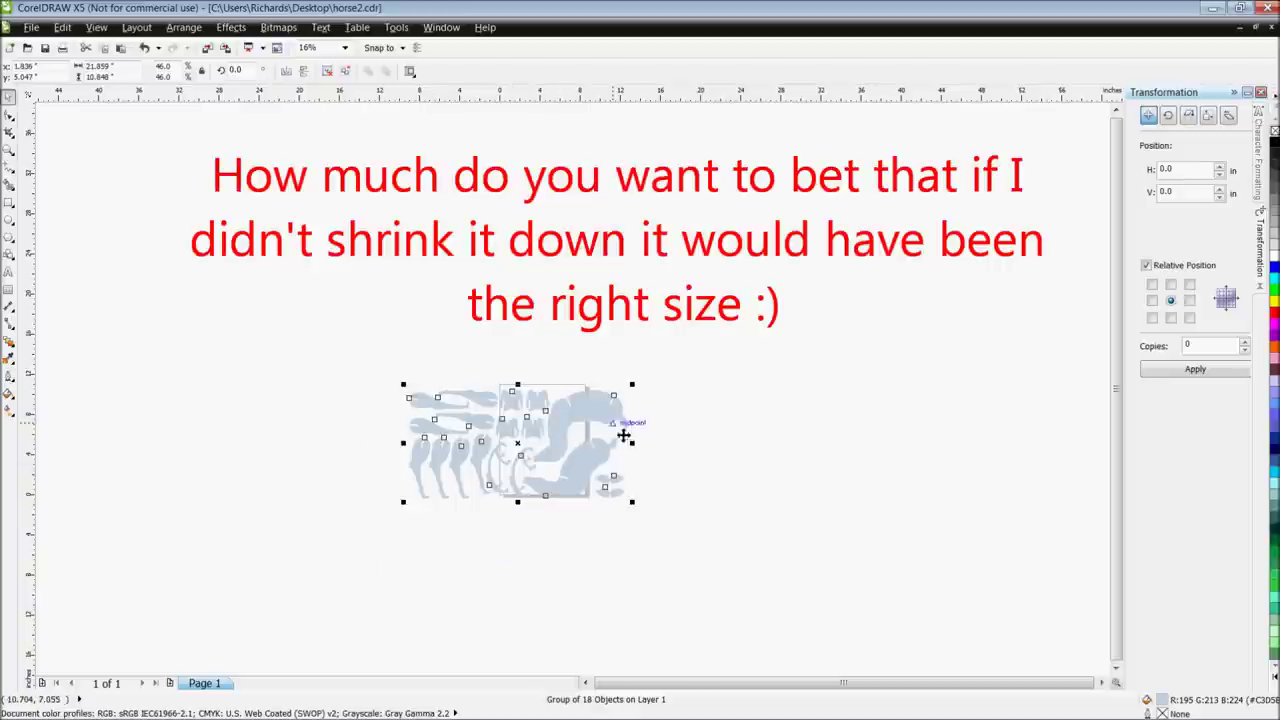
left_click_drag(643, 398, 559, 430)
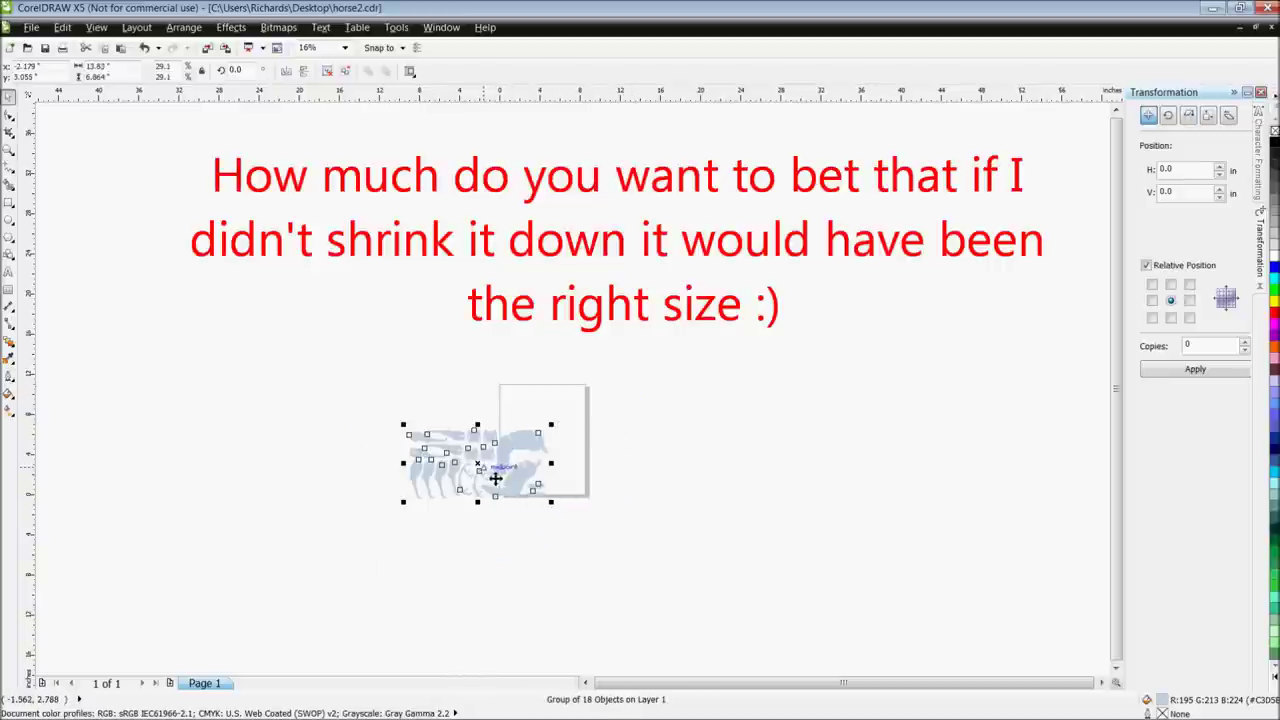
scroll(491, 477, "up", 2)
left_click_drag(486, 471, 627, 421)
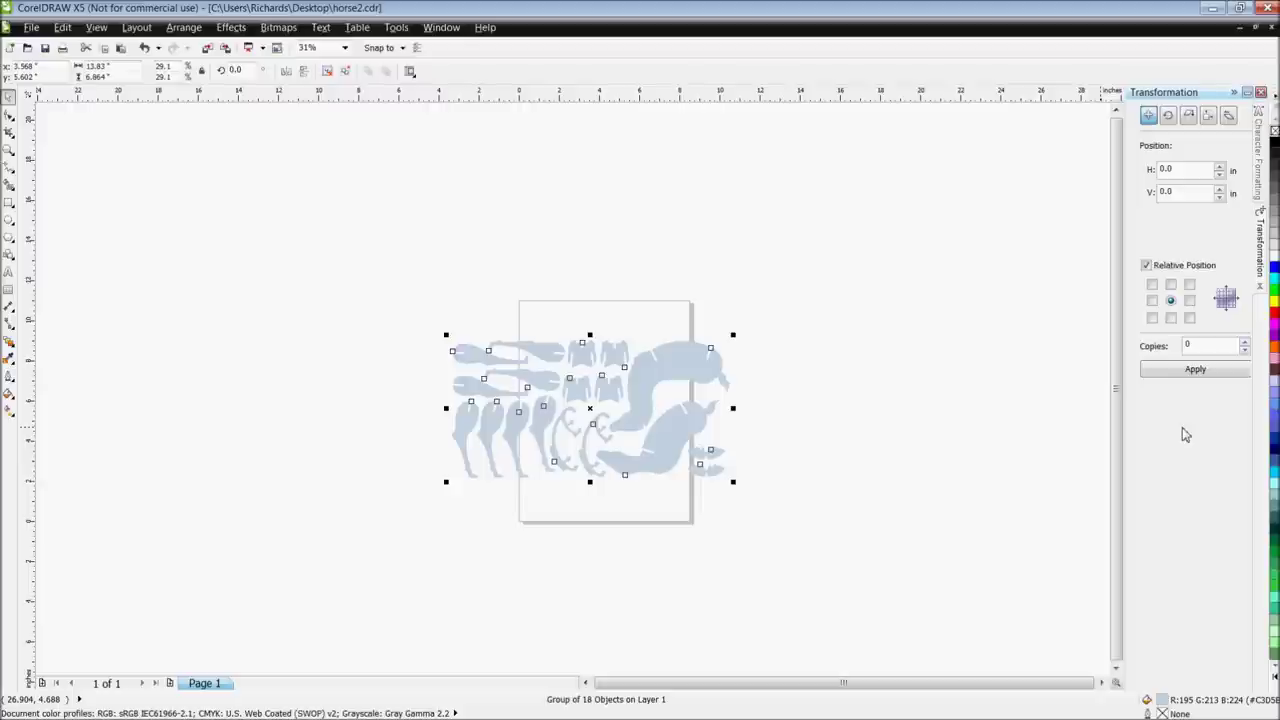
left_click(783, 431)
left_click(686, 423)
left_click(30, 27)
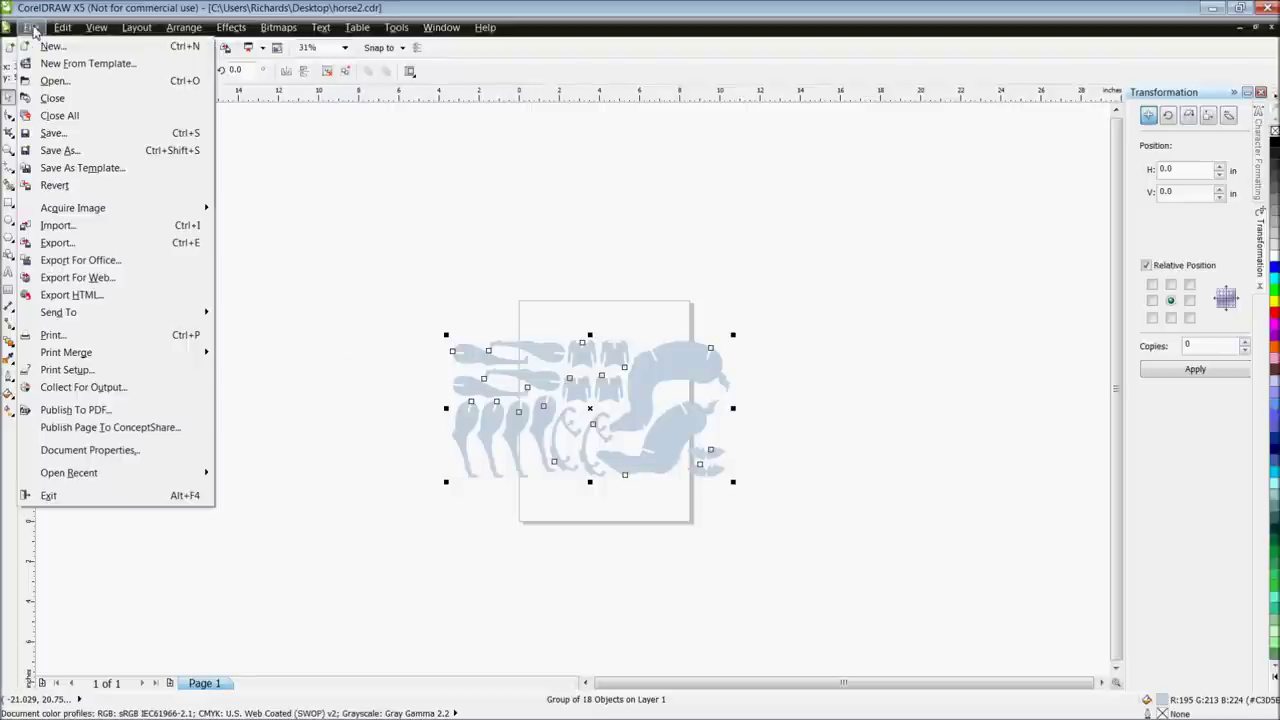
Export the horse drawing to the Desktop as horse2 DXF (AutoCAD 2004, inches), then close CorelDRAW without saving
left_click(69, 246)
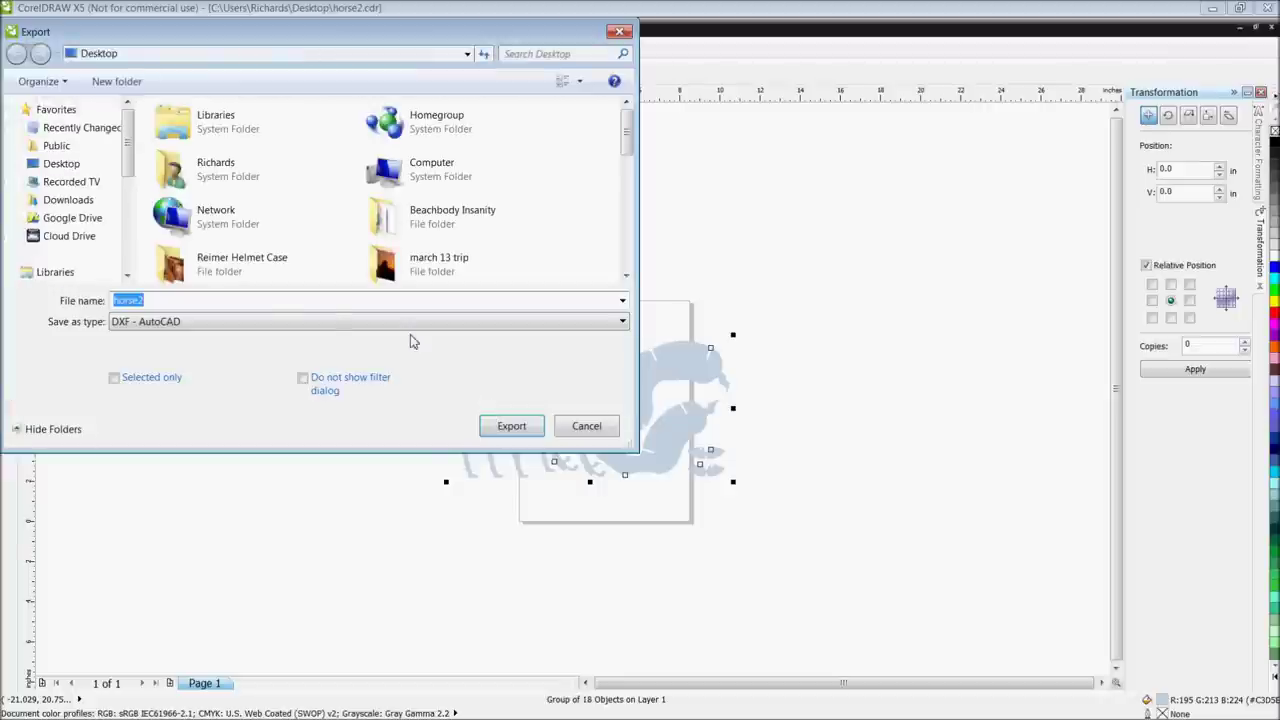
left_click(158, 304)
left_click(64, 165)
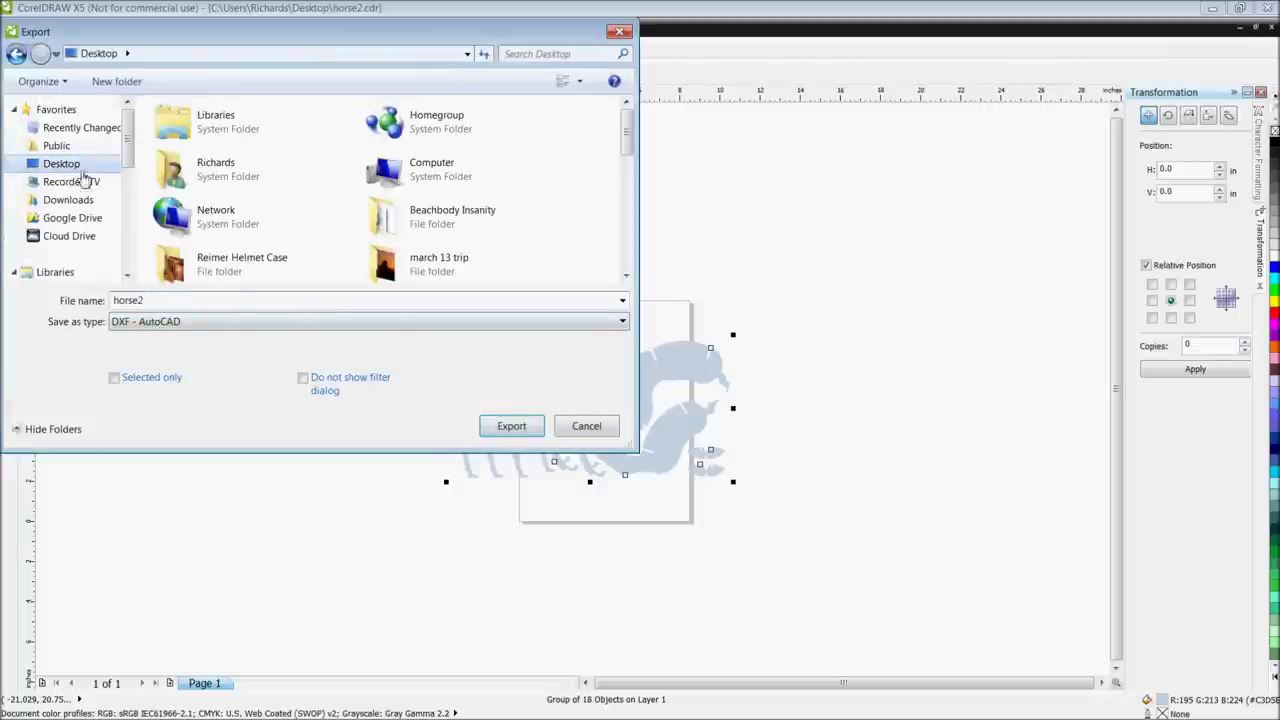
left_click(510, 427)
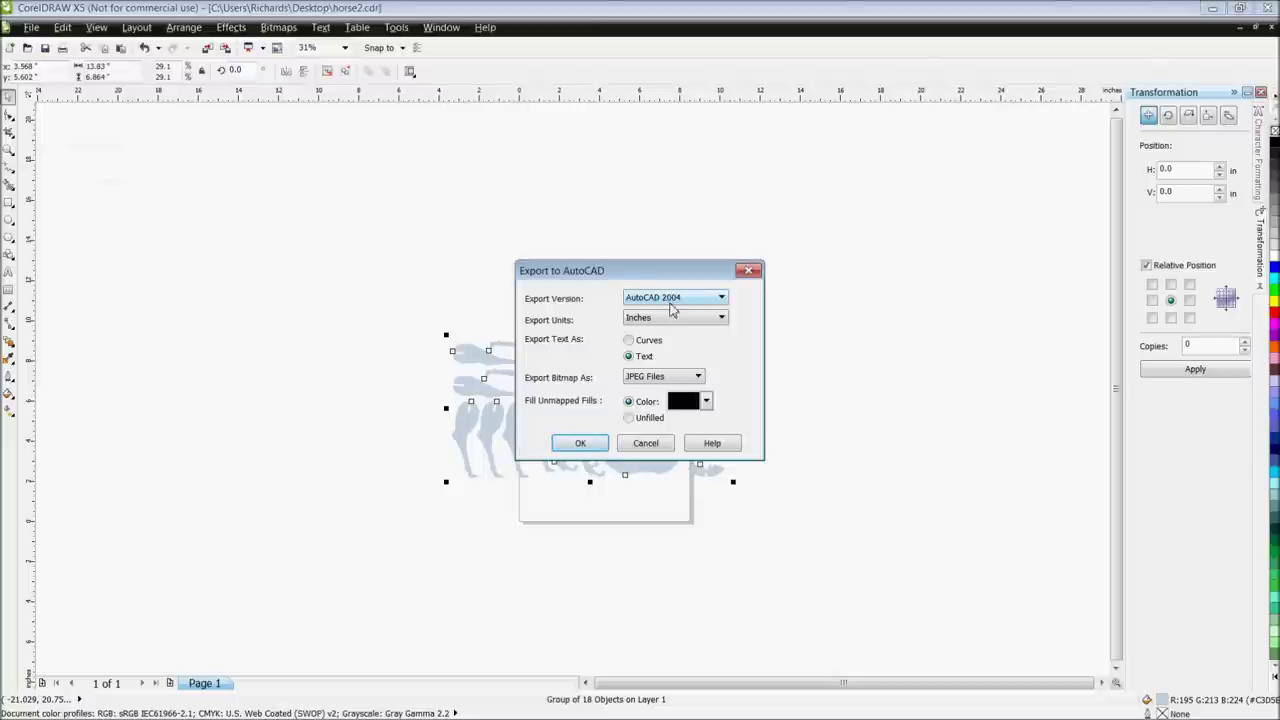
left_click(581, 444)
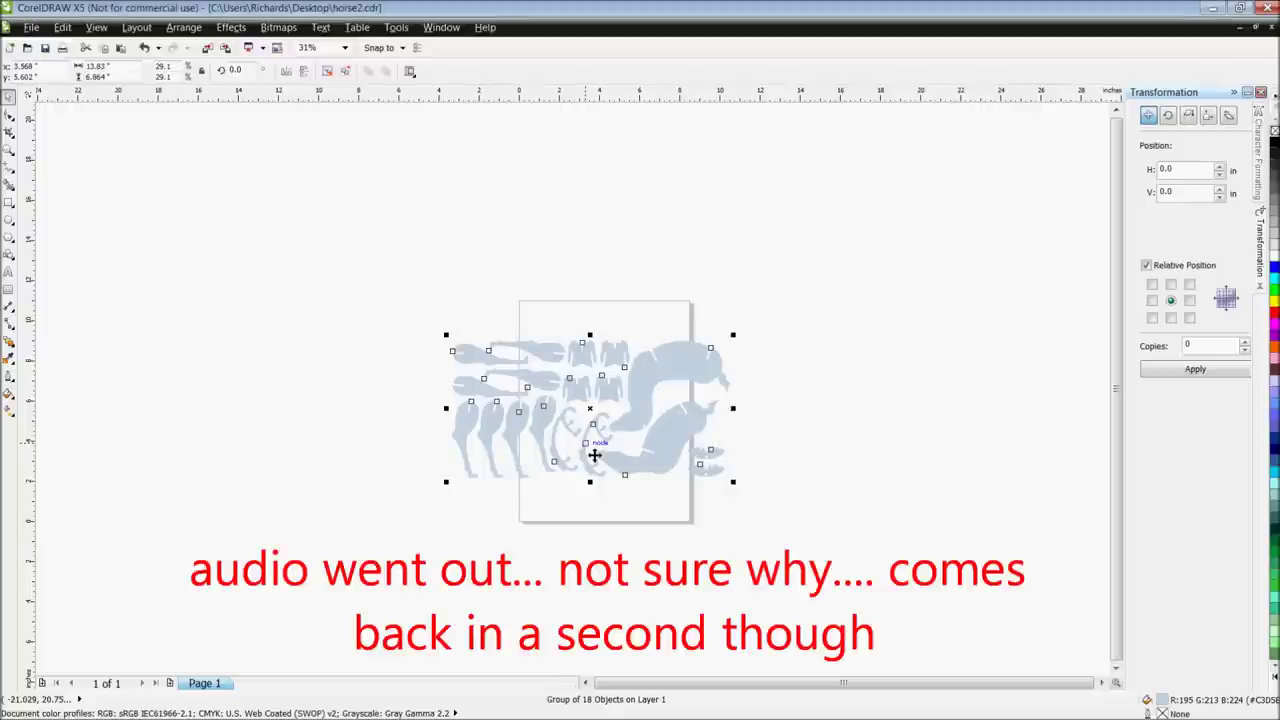
left_click(1268, 7)
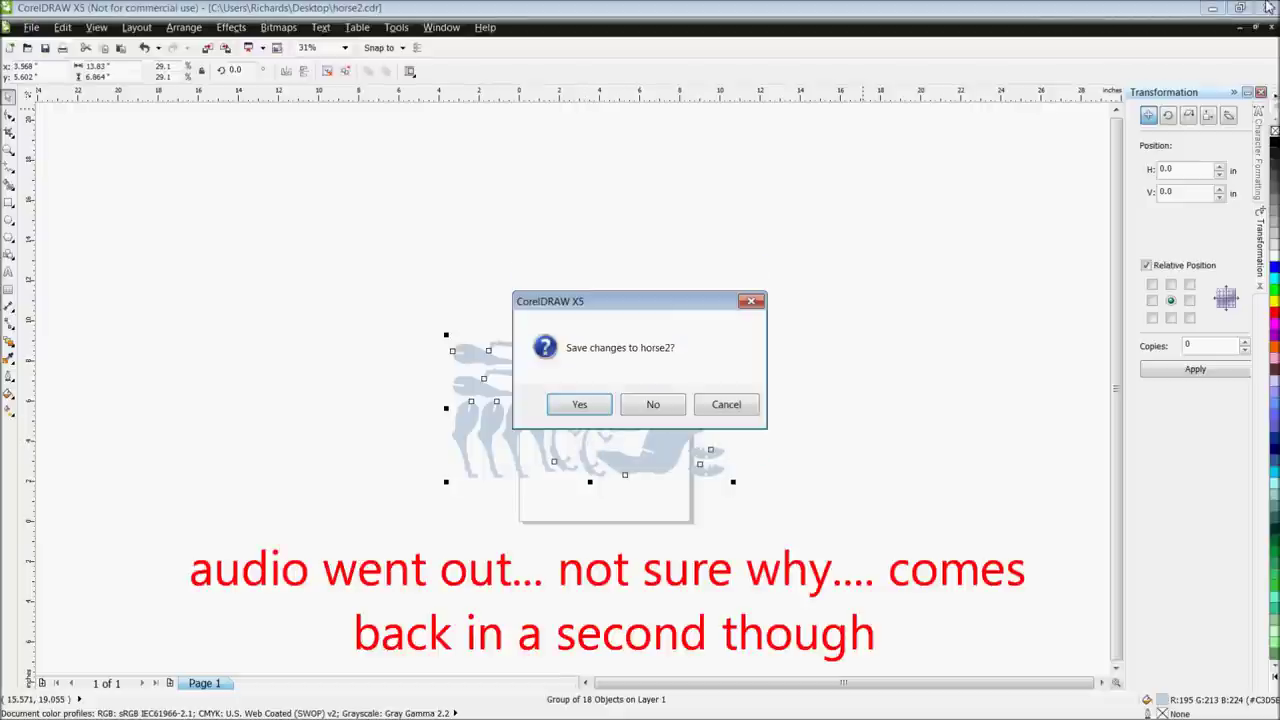
left_click(651, 405)
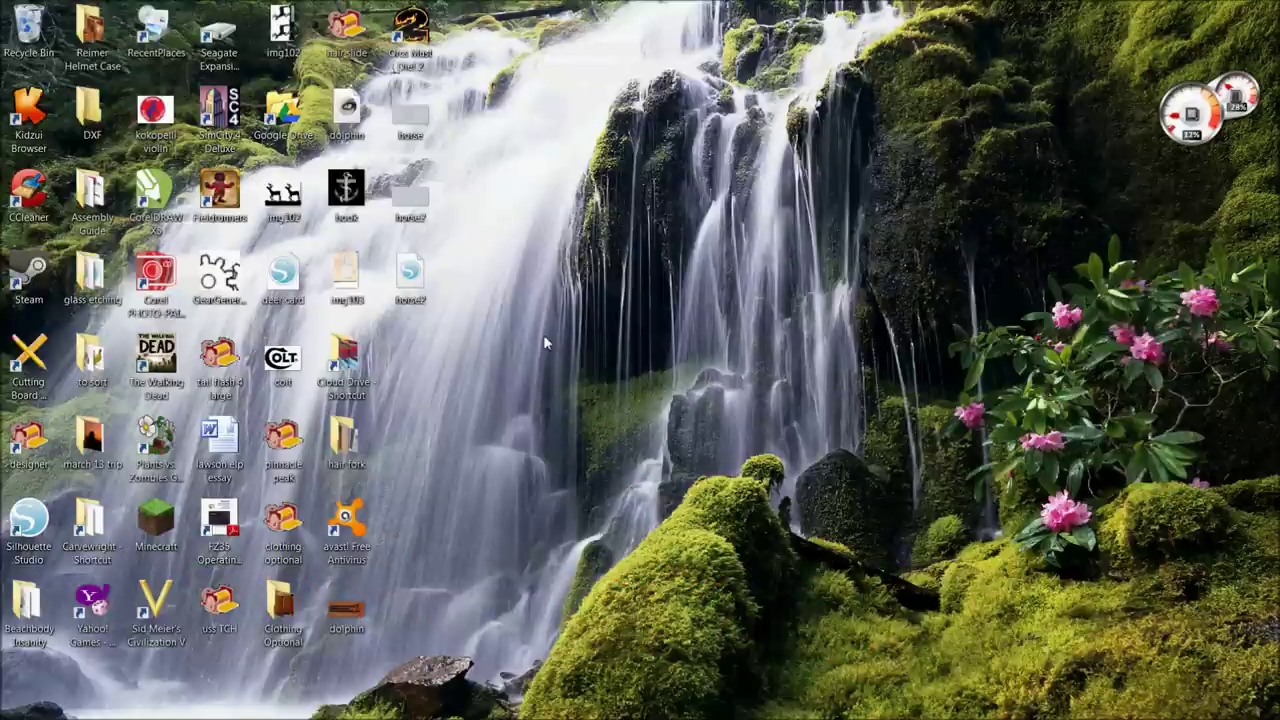
right_click(408, 270)
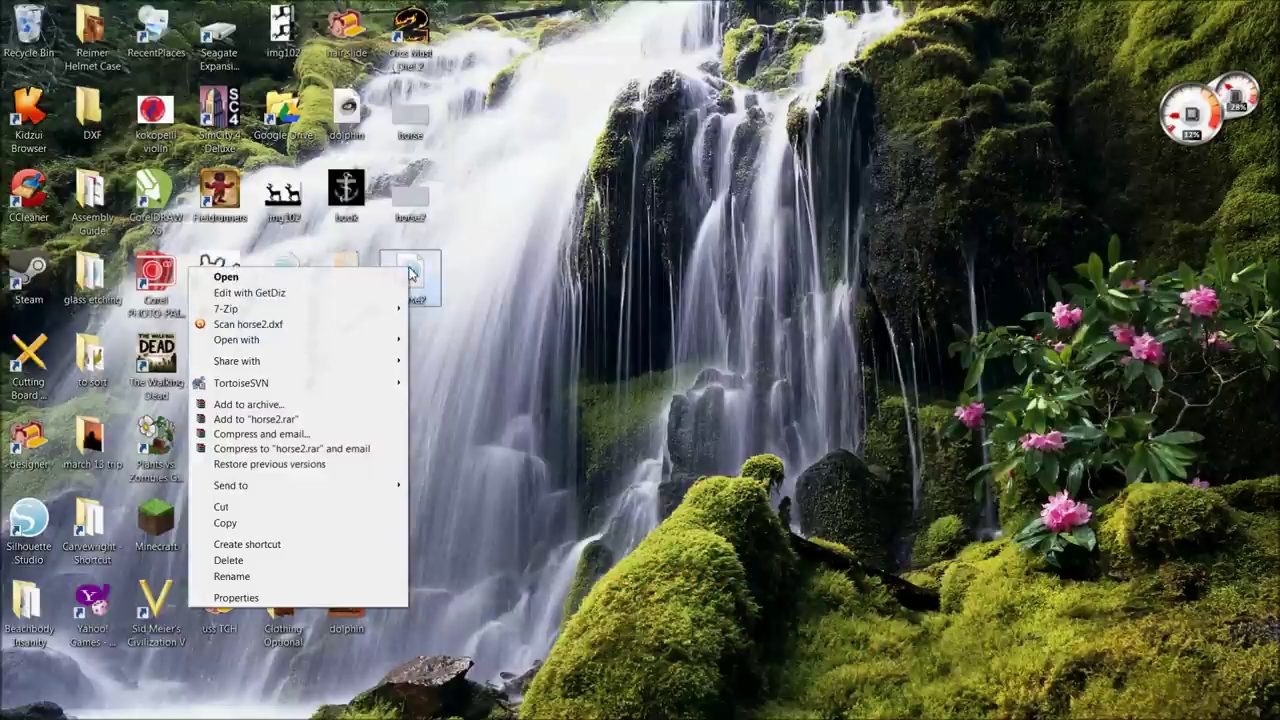
left_click(236, 597)
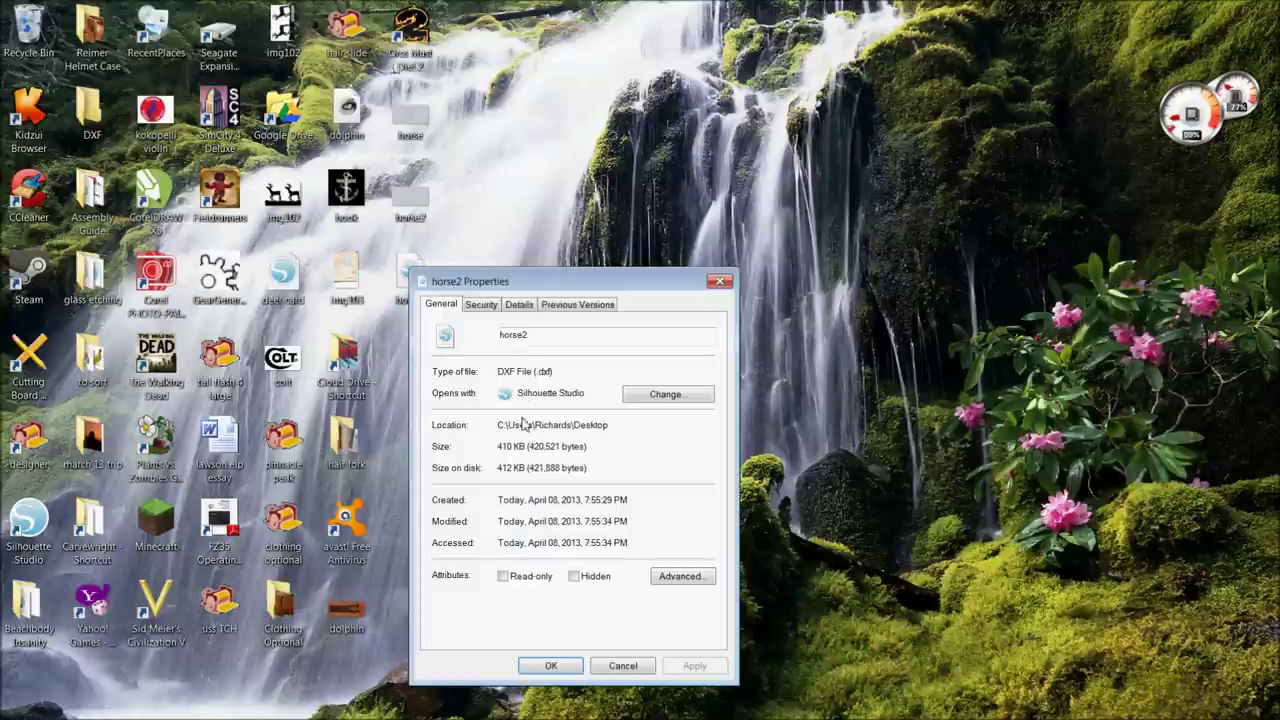
left_click(719, 281)
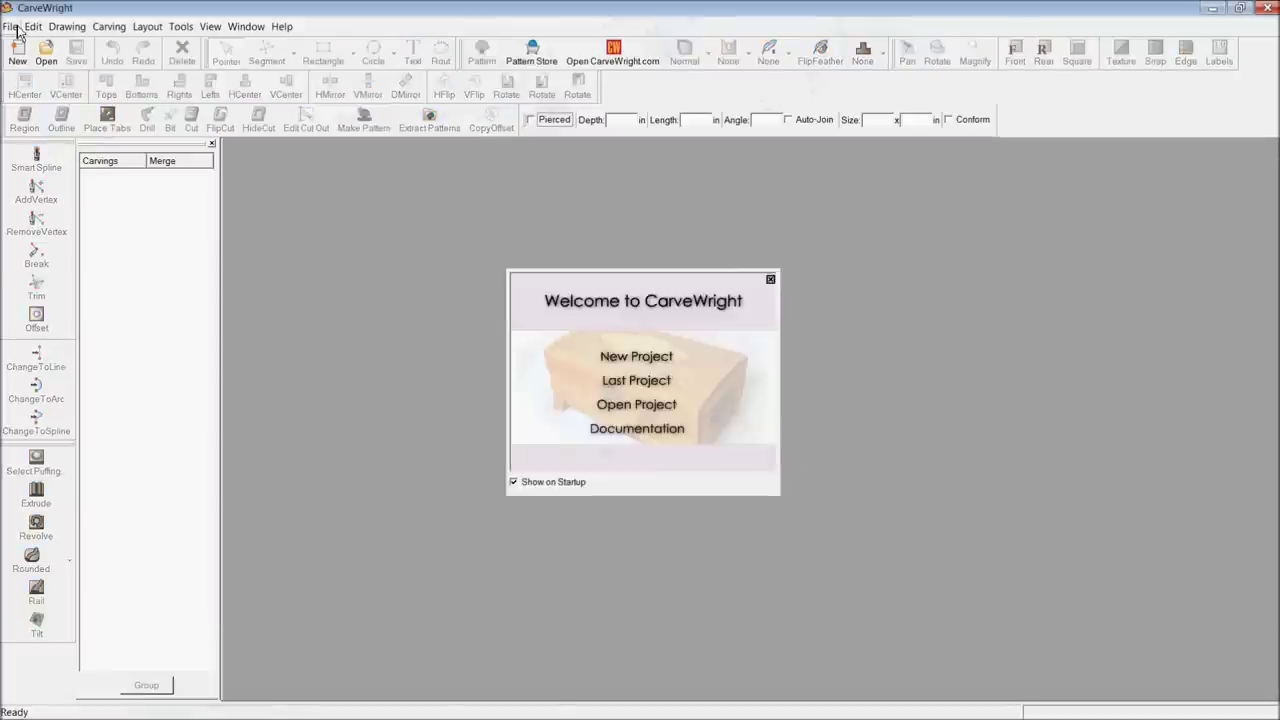
Load horse2.dxf from the Desktop into the DXF importer, showing 18 pieces at 13.830 by 6.864 inches
left_click(14, 27)
mouse_move(44, 229)
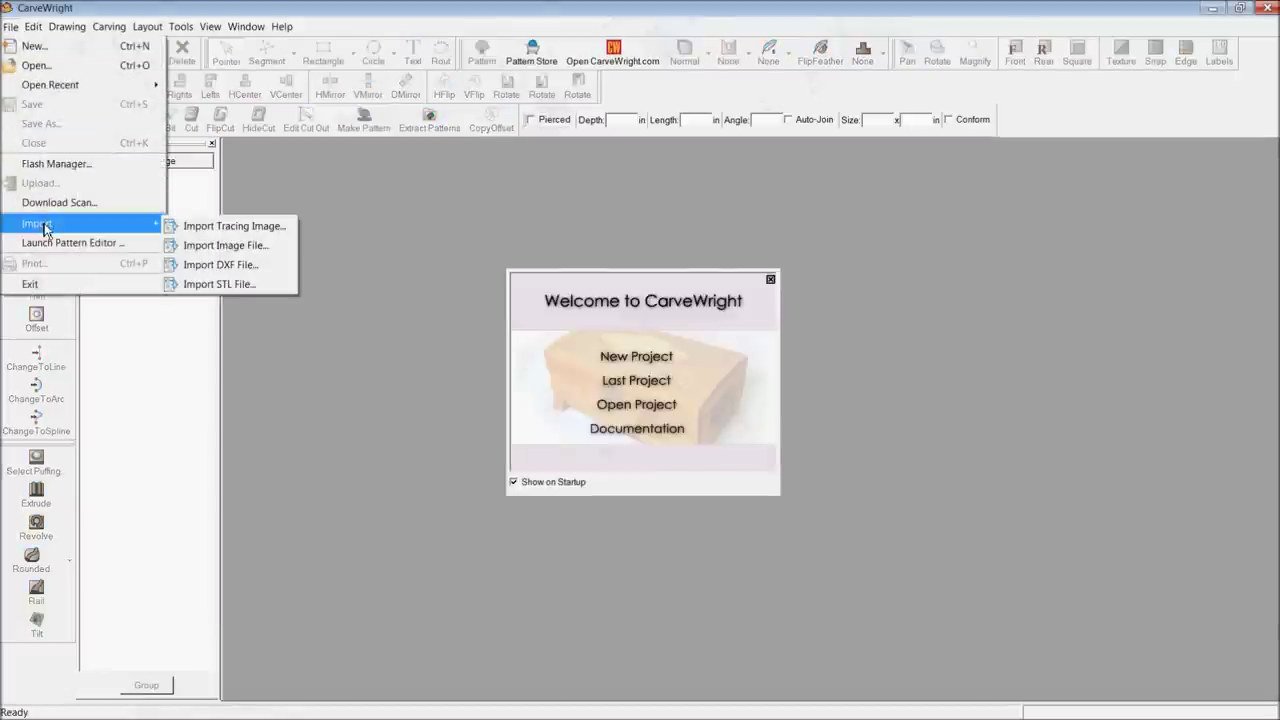
left_click(233, 268)
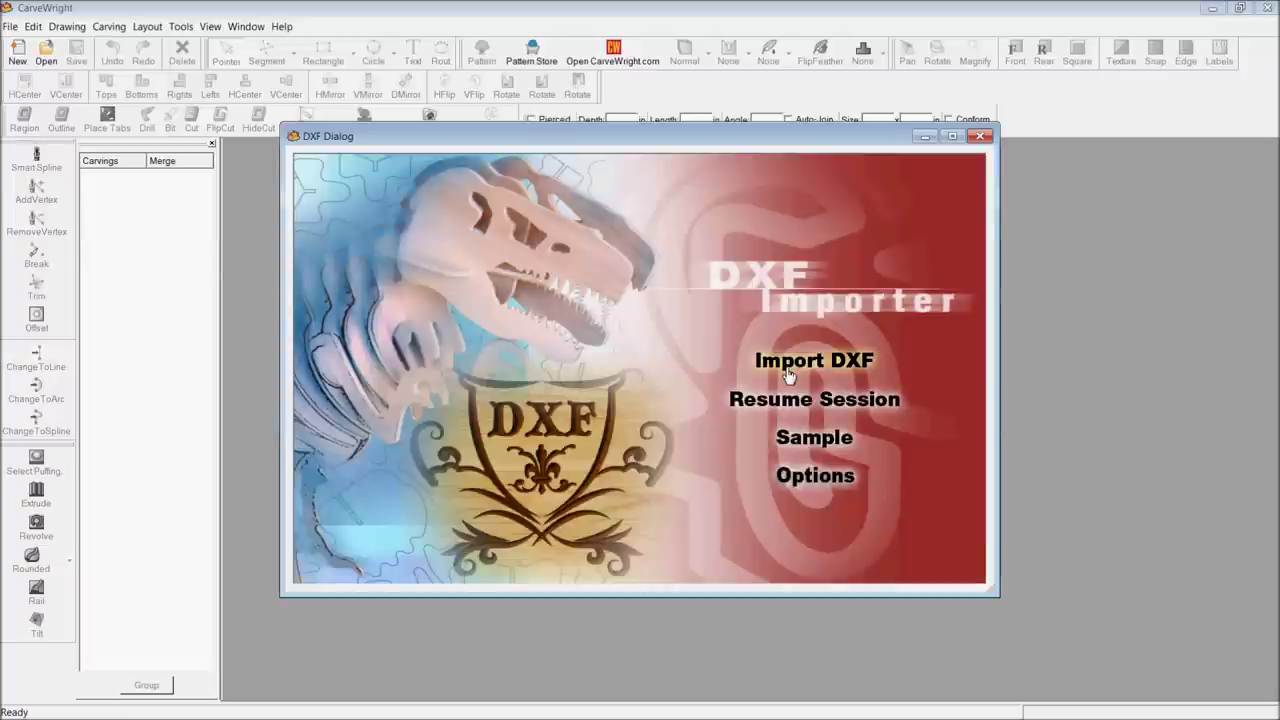
left_click(789, 374)
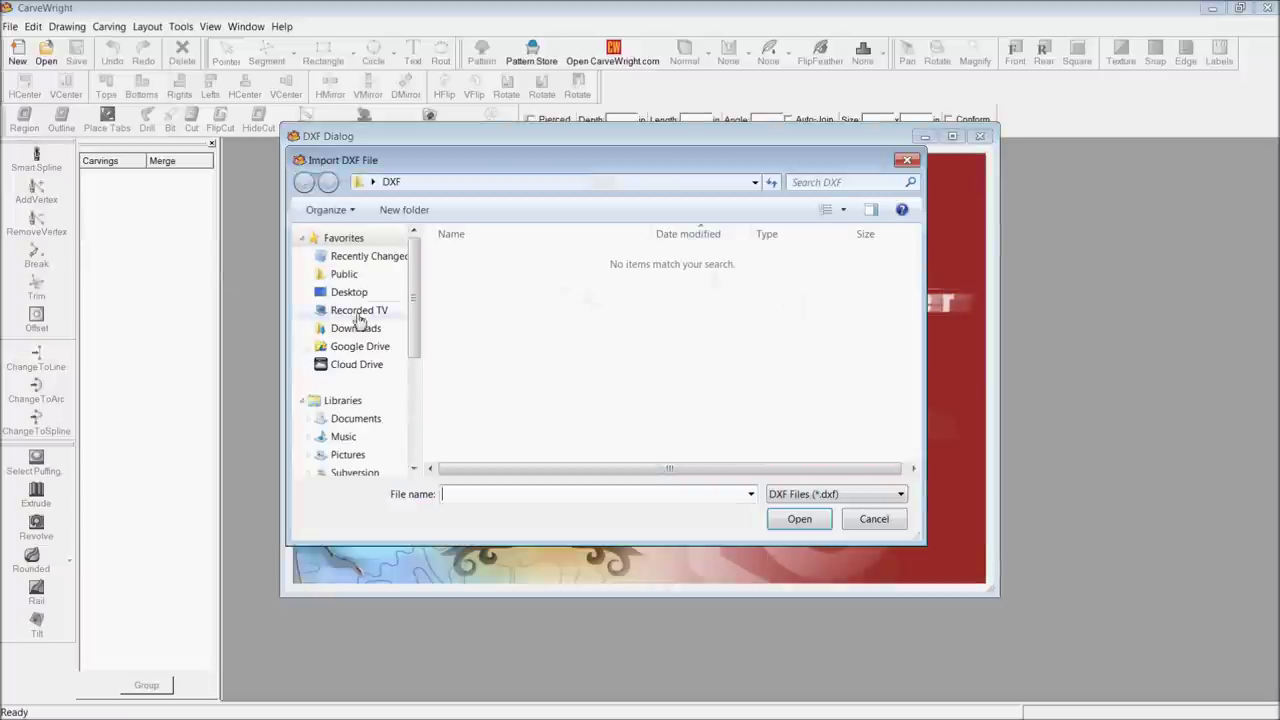
scroll(665, 395, "down", 5)
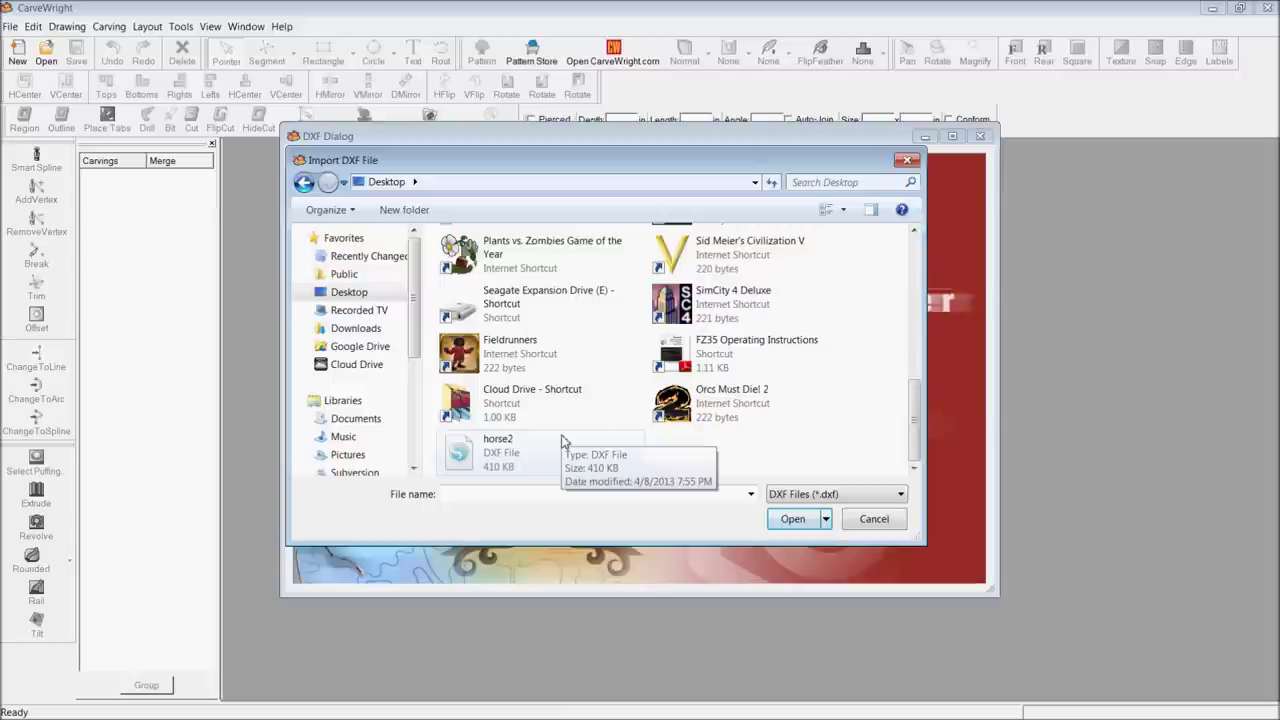
left_click(474, 462)
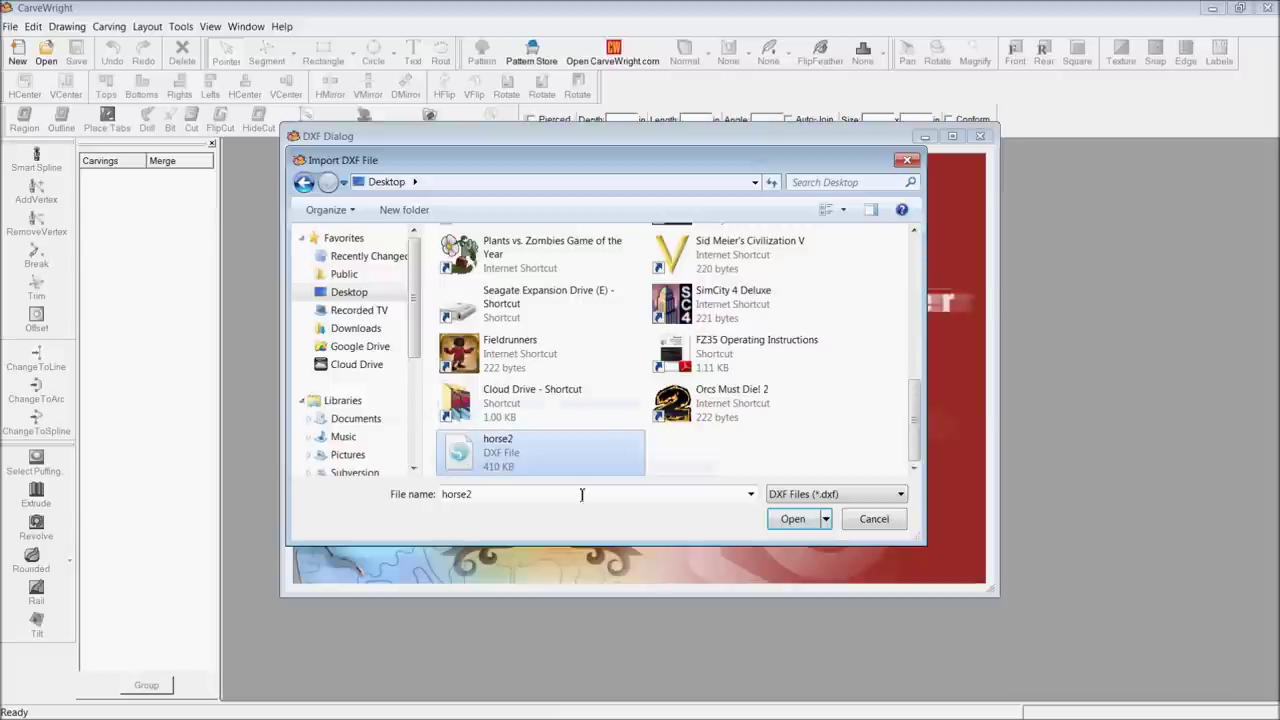
left_click(818, 518)
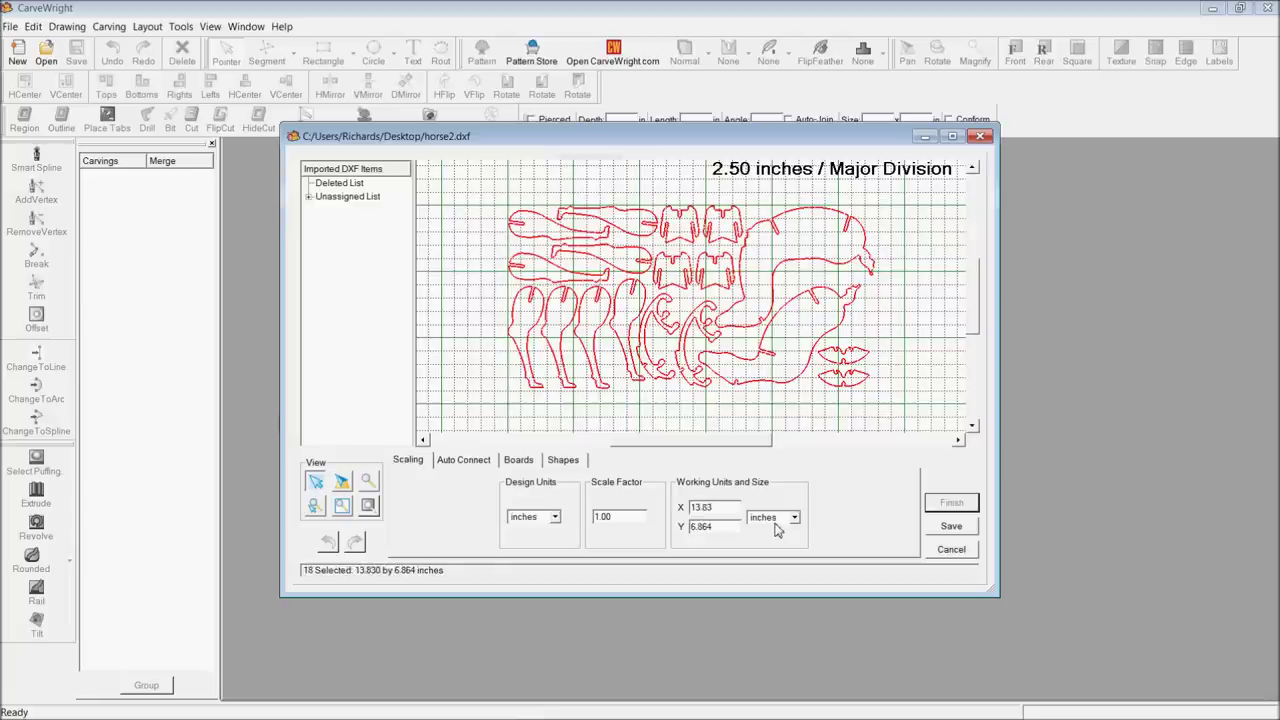
Test-delete and restore the horse body and neck pieces, keeping all 18 imported pieces
scroll(766, 405, "down", 1)
scroll(775, 330, "up", 2)
scroll(775, 330, "up", 3)
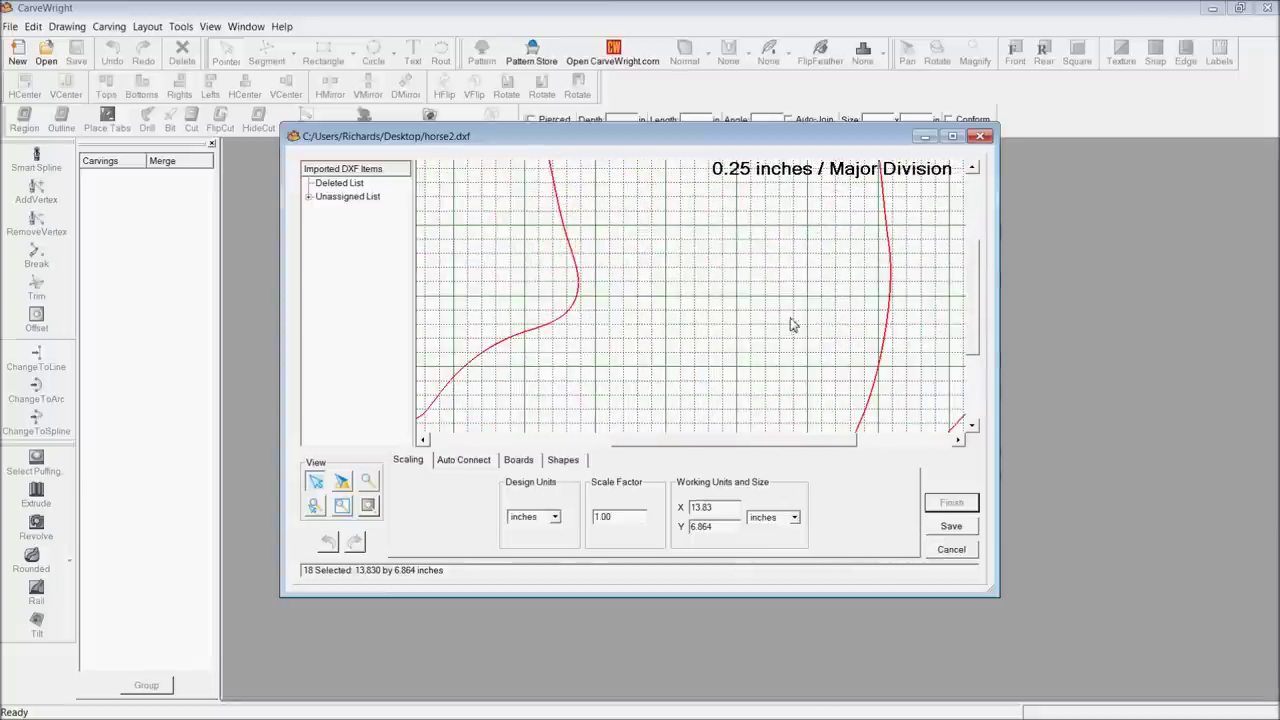
scroll(795, 326, "down", 3)
left_click(457, 332)
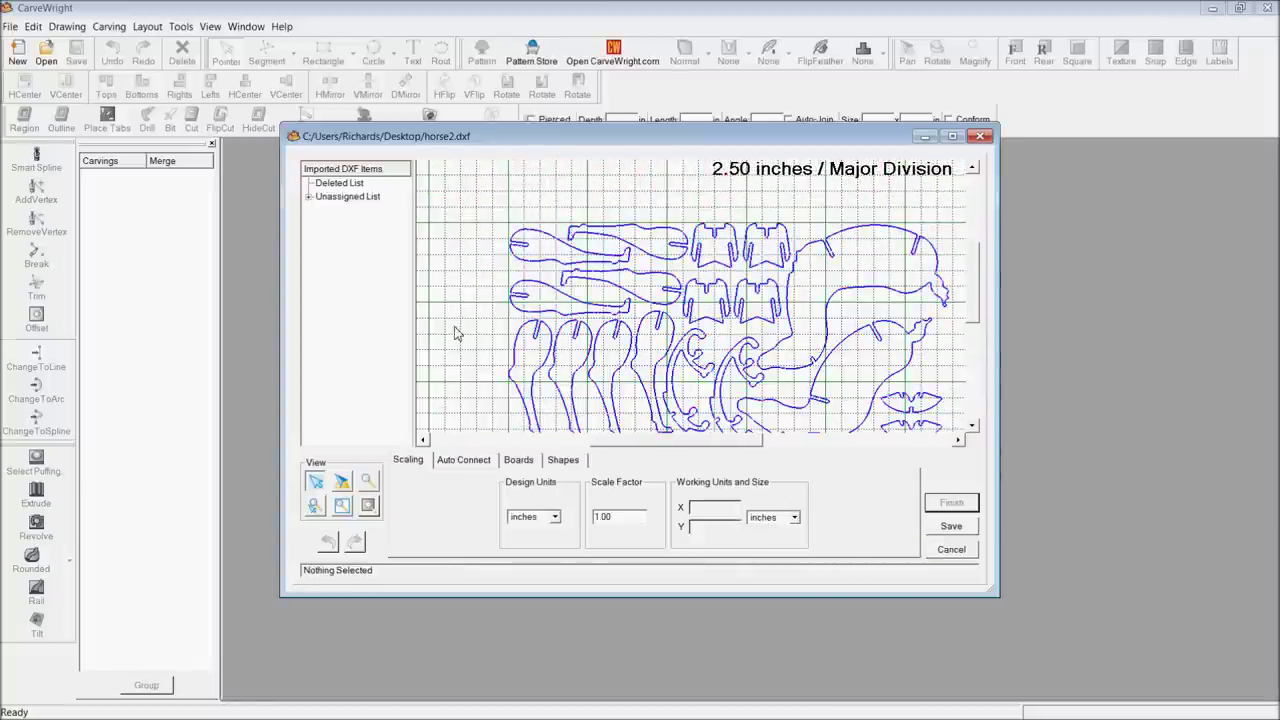
left_click(815, 253)
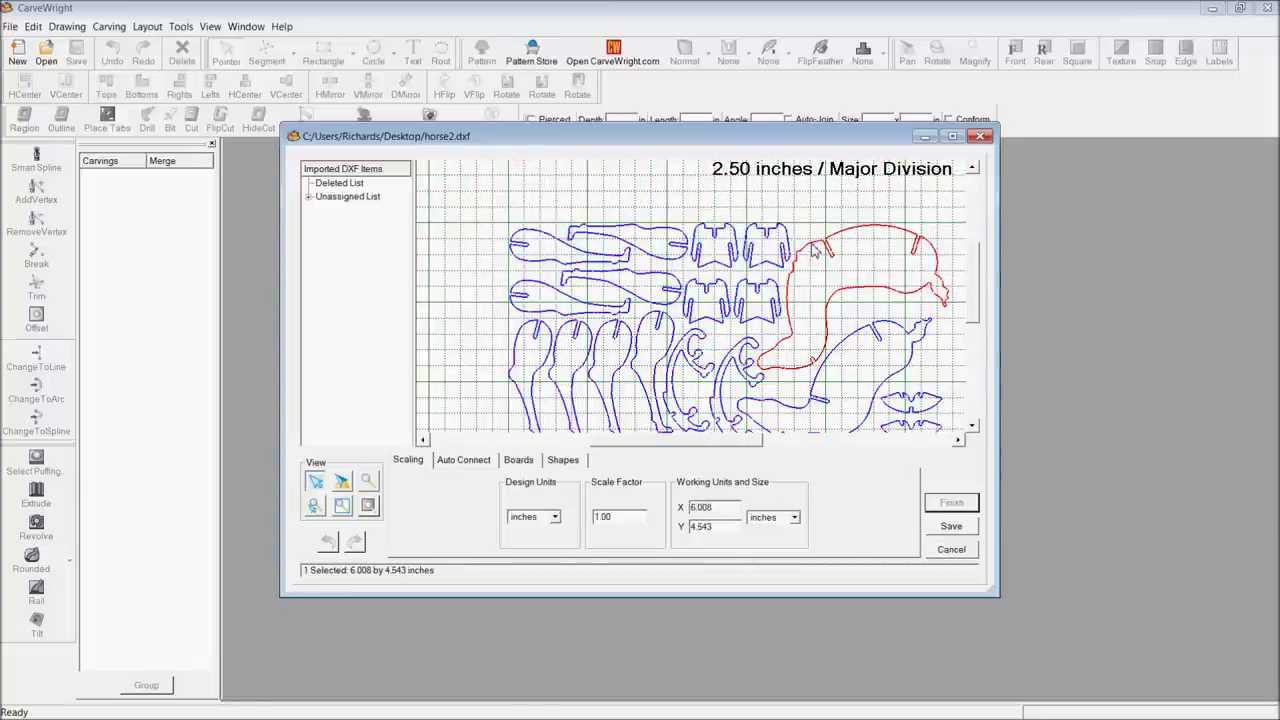
key("Delete")
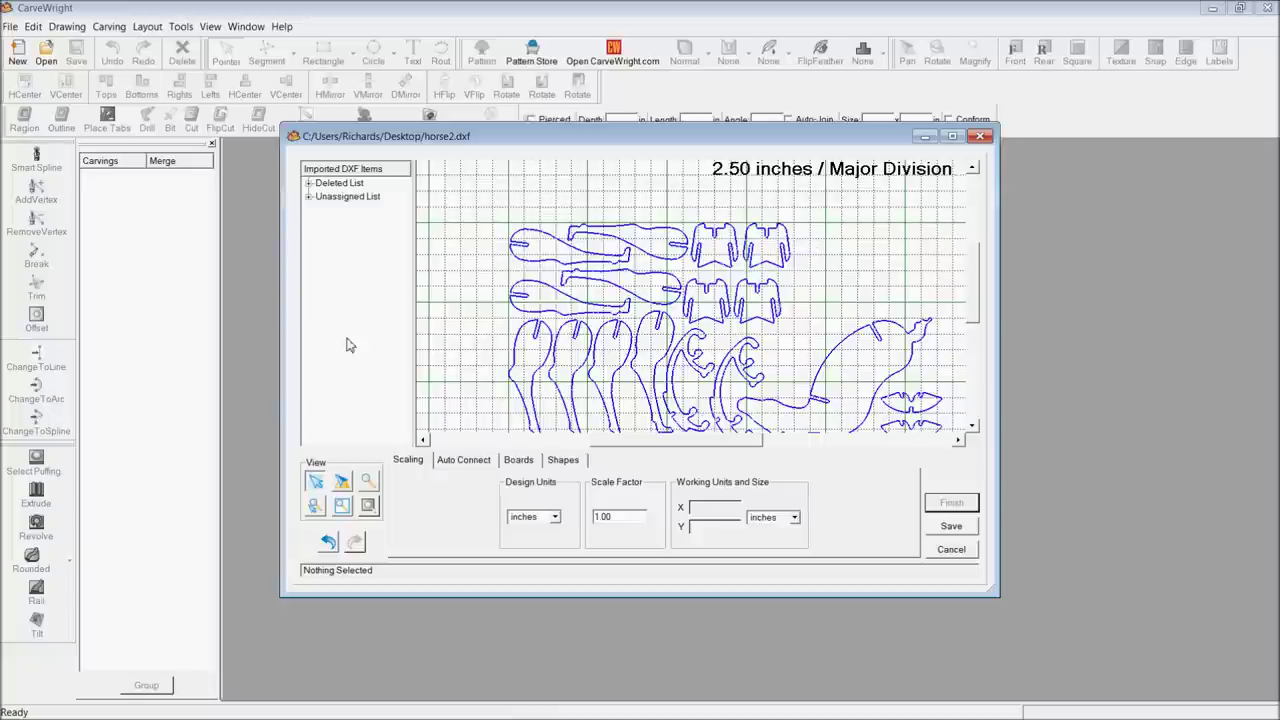
left_click(328, 543)
left_click(851, 329)
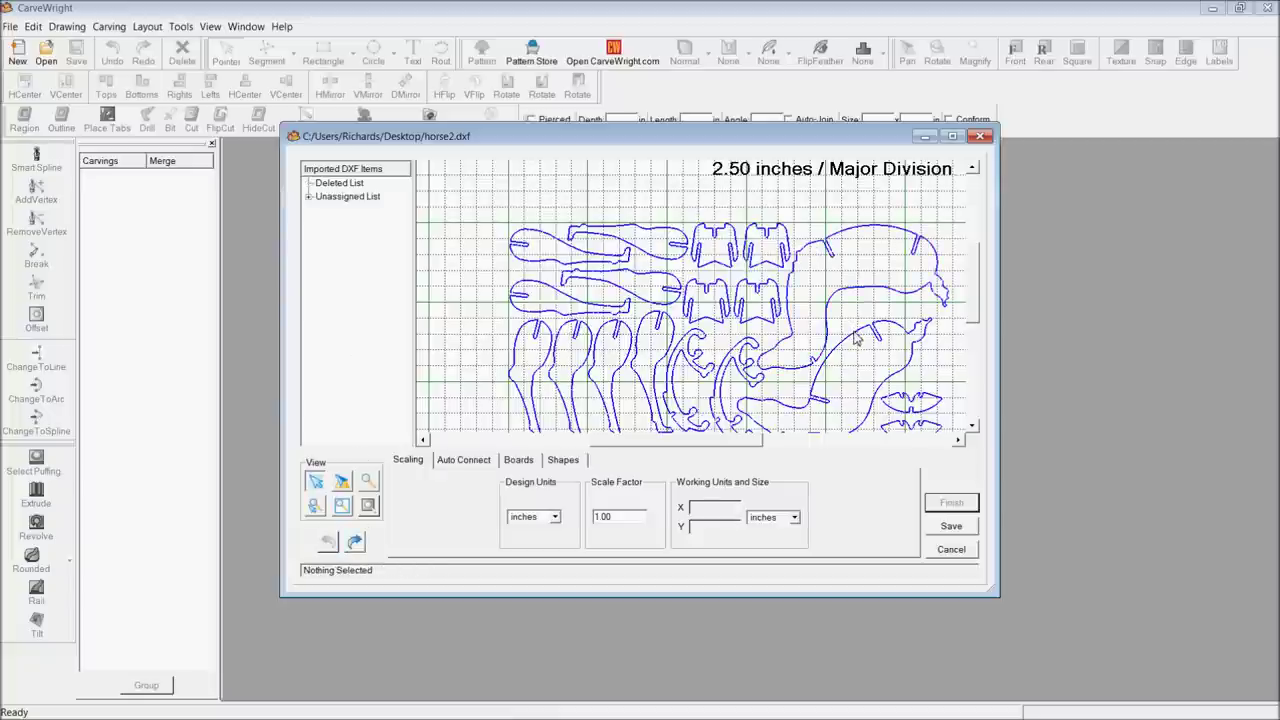
left_click(851, 329)
key("Delete")
left_click(328, 543)
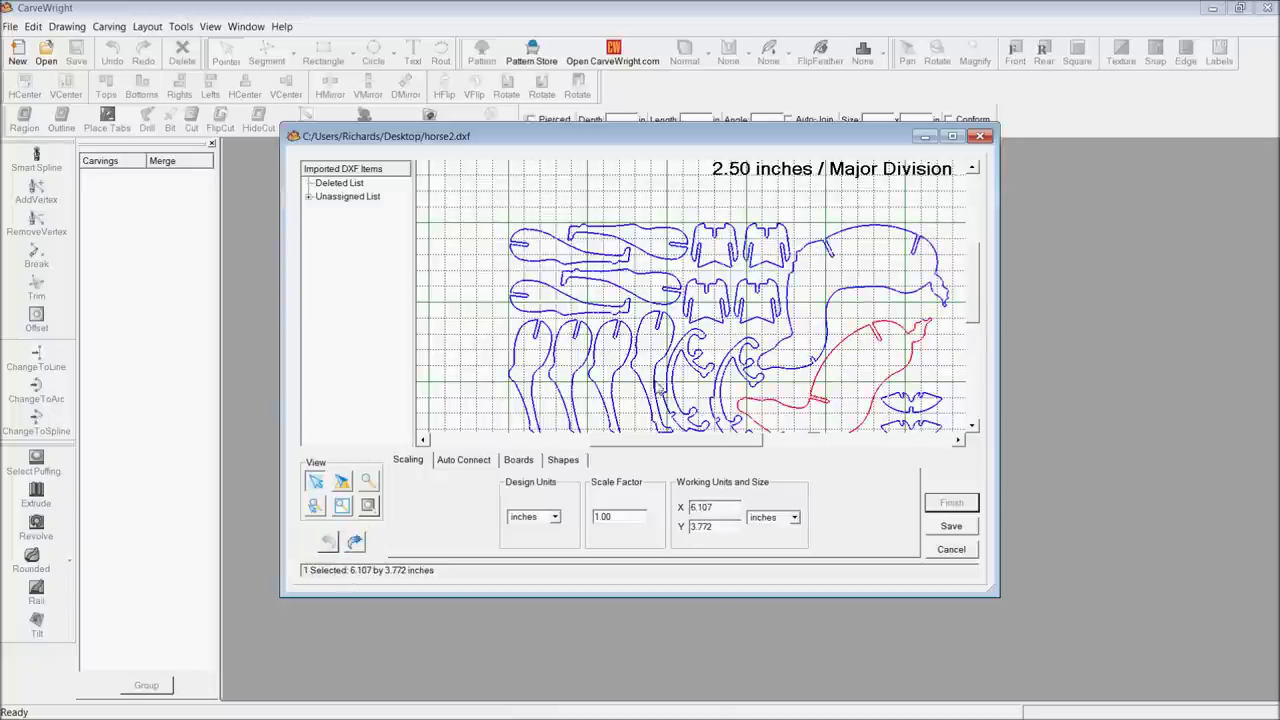
Select all 18 horse pieces, add a board around them, and finish creating horse2_dxf_Board1
scroll(640, 290, "down", 2)
left_click_drag(616, 268, 866, 413)
left_click(519, 460)
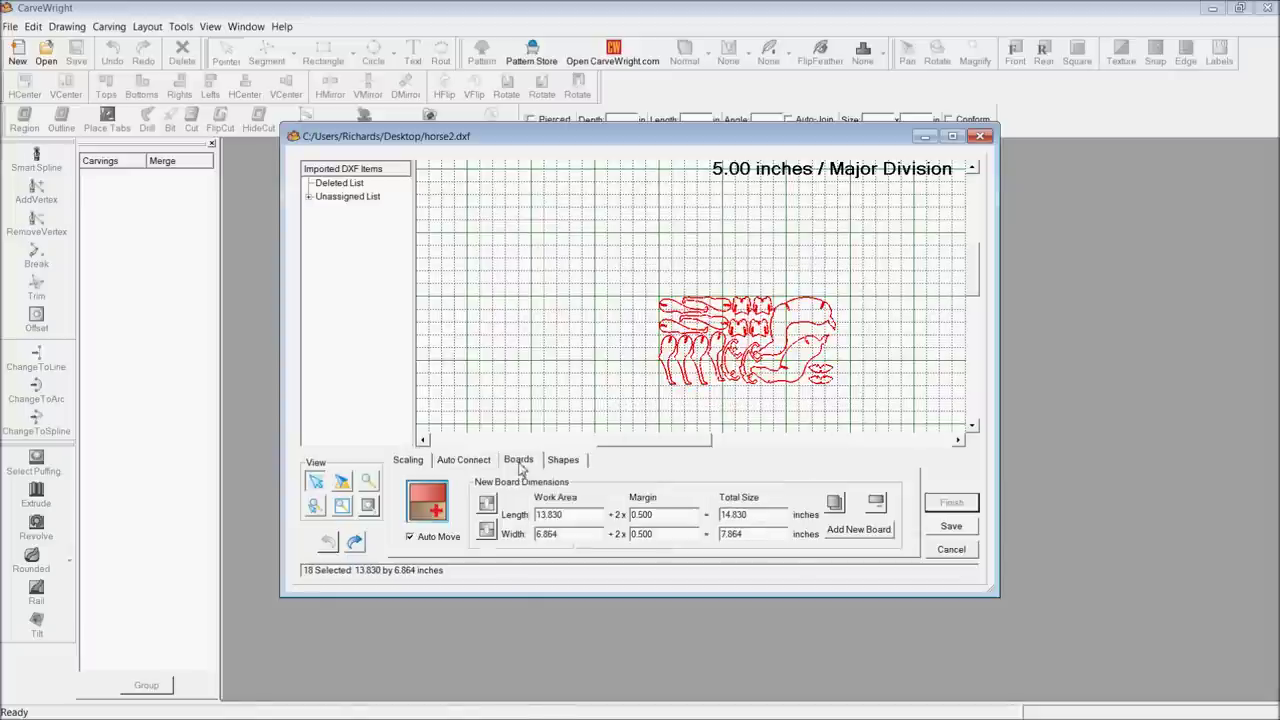
left_click(868, 530)
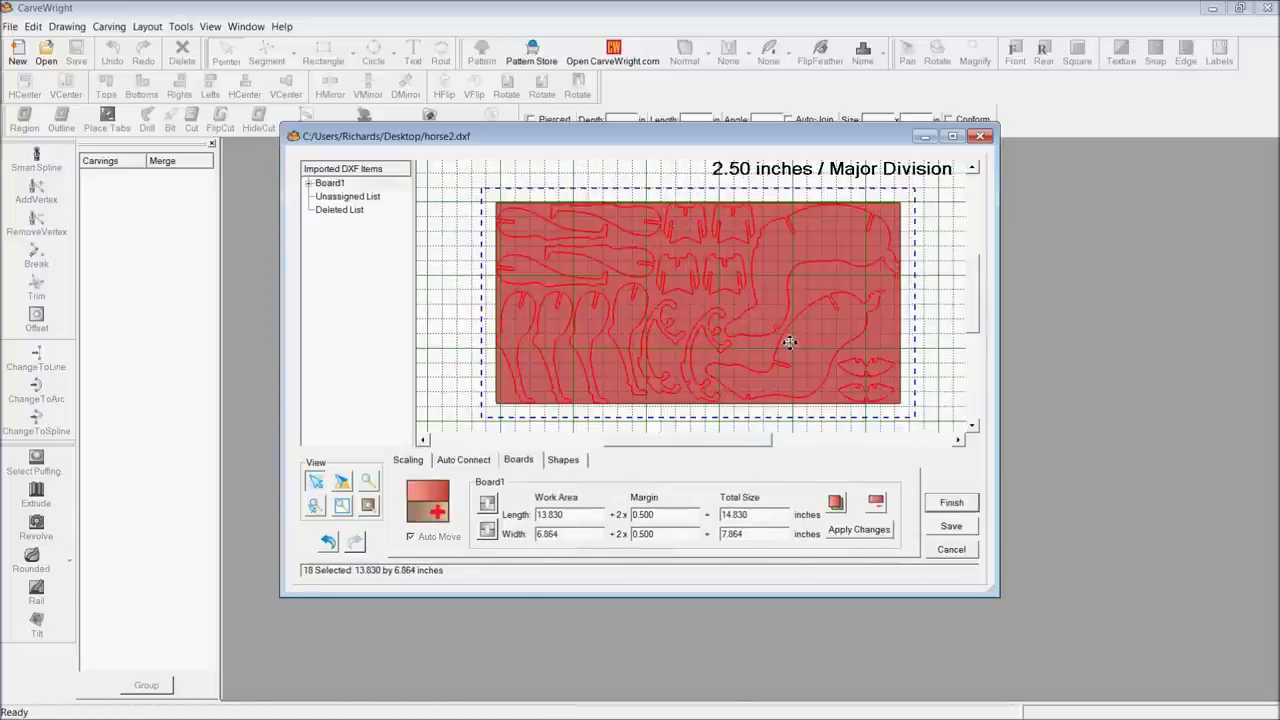
left_click(931, 508)
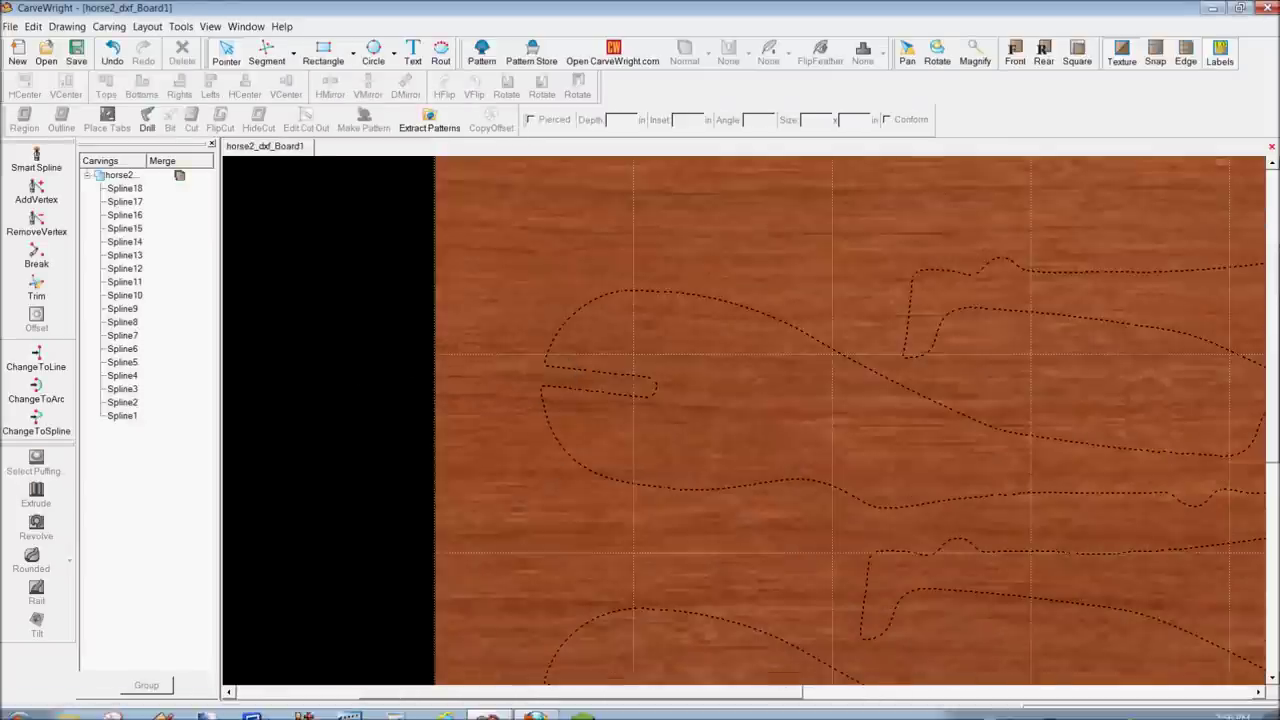
After checking the Firefox forum thread, zoom in closely on the open notch mouth in the horse outline
left_click(530, 706)
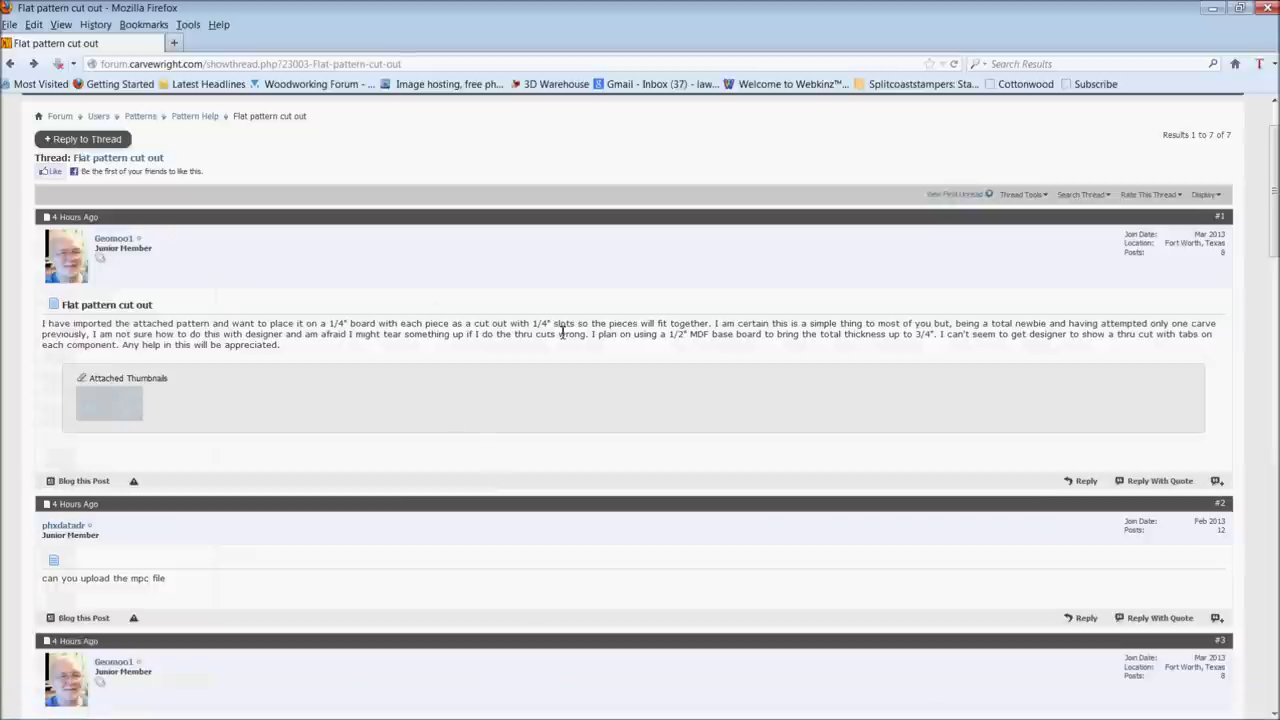
left_click(1212, 8)
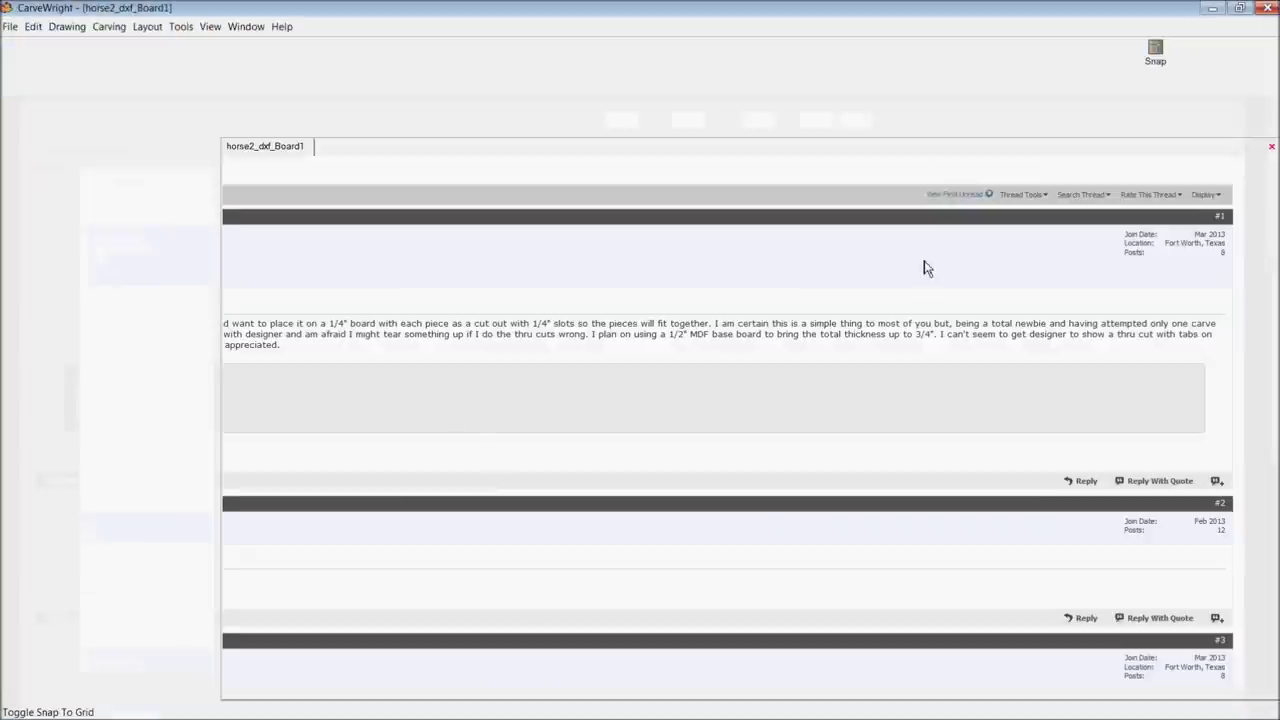
scroll(619, 381, "up", 2)
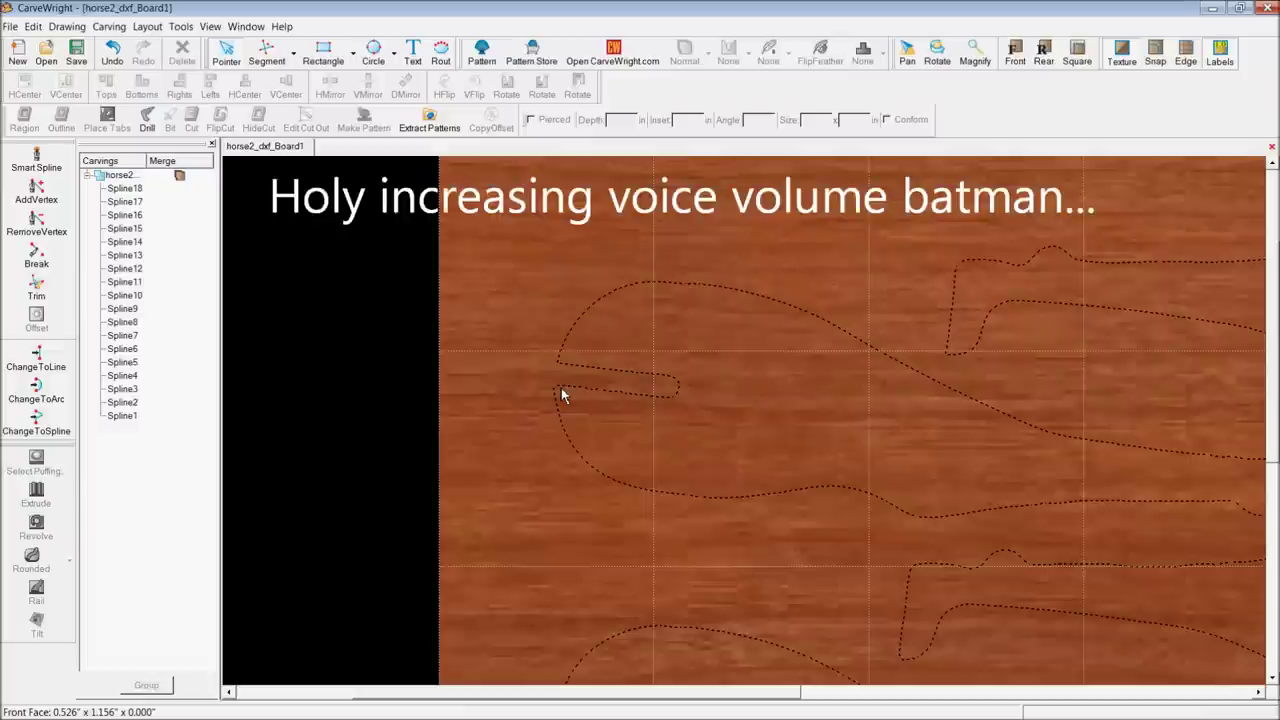
scroll(561, 395, "down", 3)
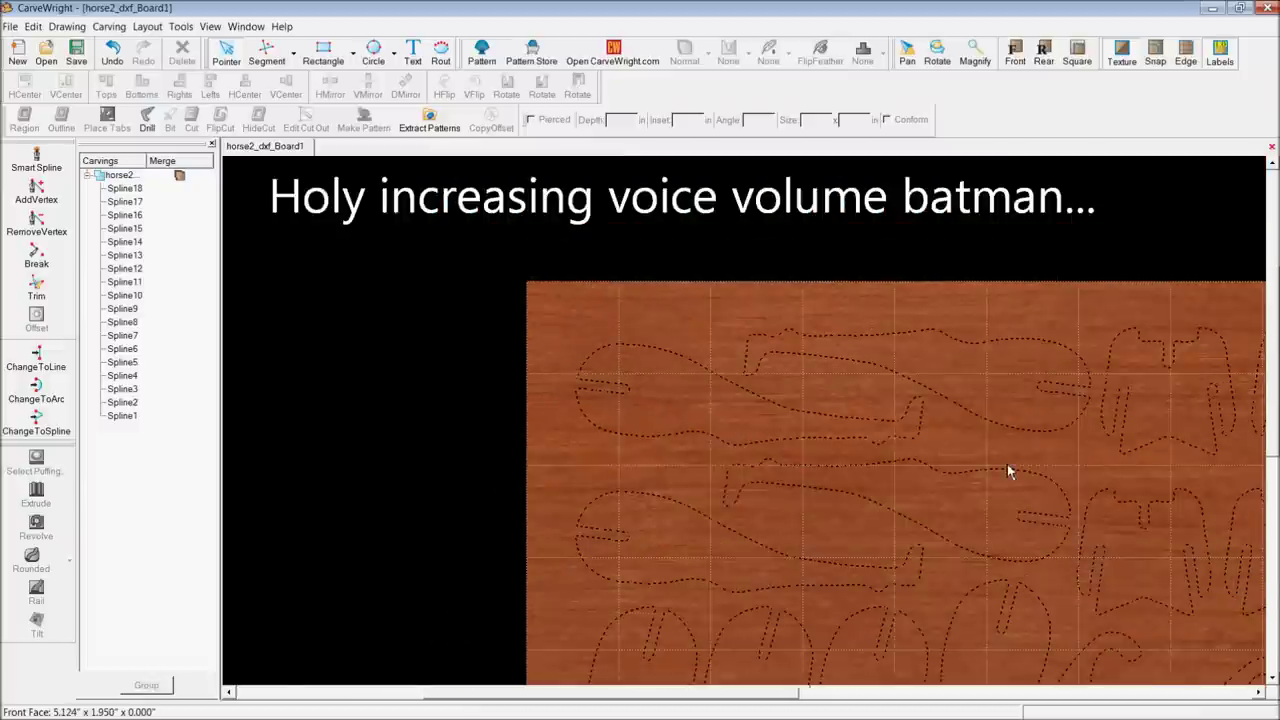
scroll(1010, 465, "down", 1)
scroll(1012, 464, "up", 2)
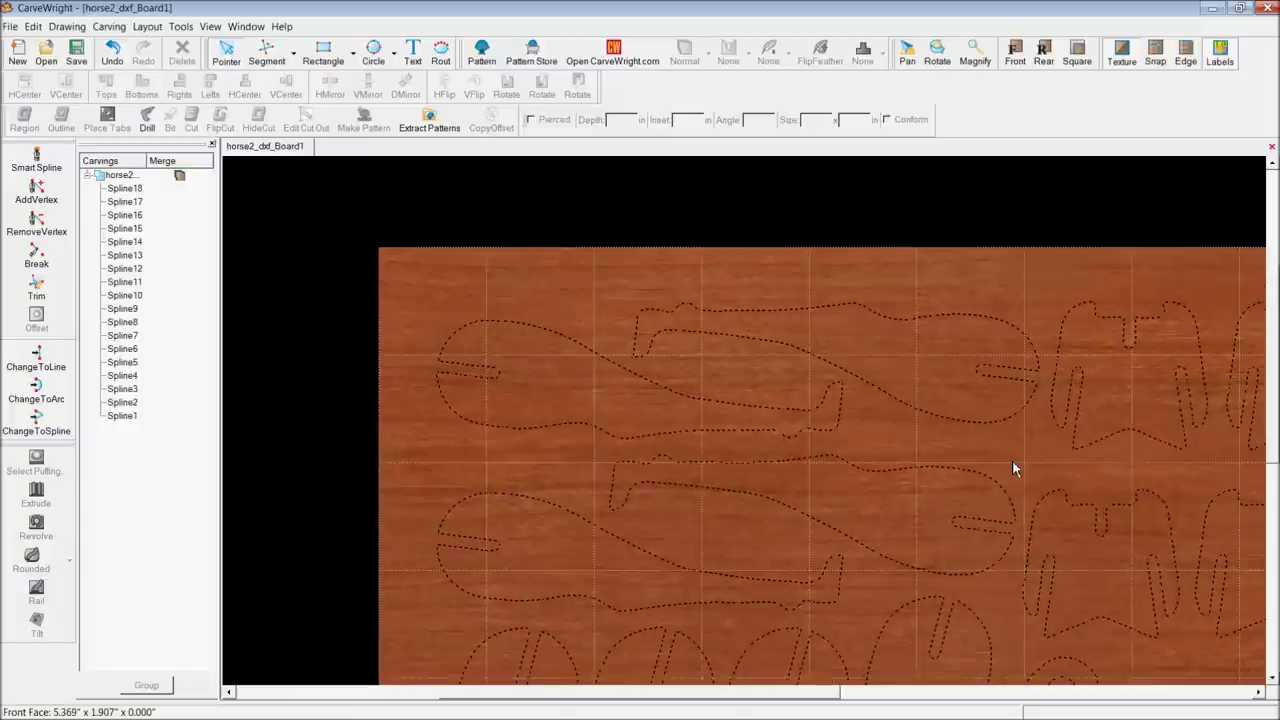
scroll(460, 375, "up", 5)
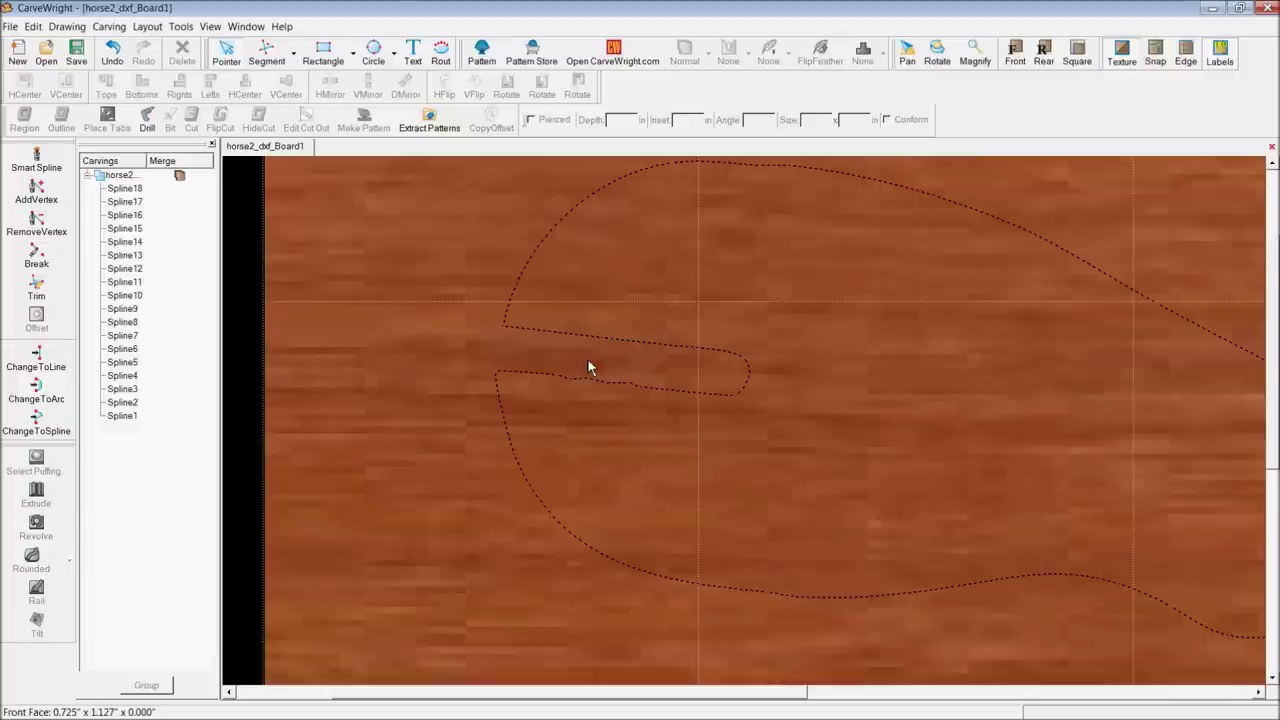
Draw a short straight segment joining the two open spline ends at the notch mouth
left_click(268, 55)
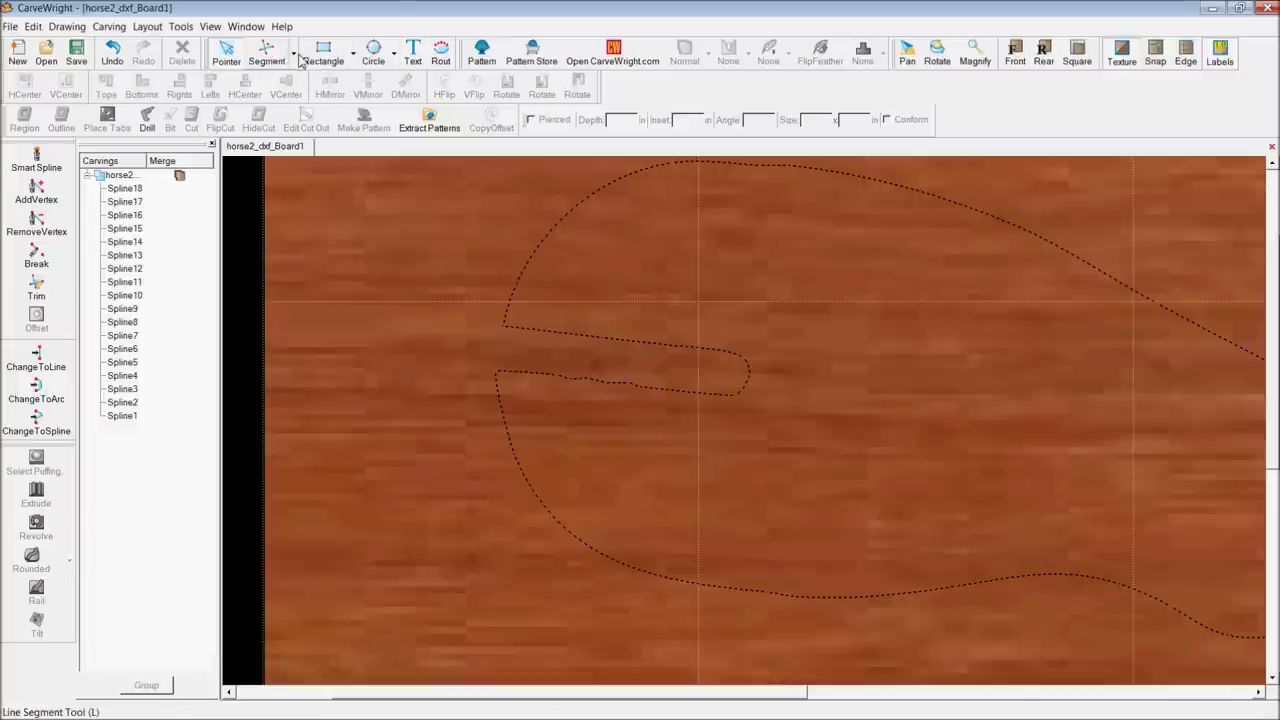
left_click(537, 343)
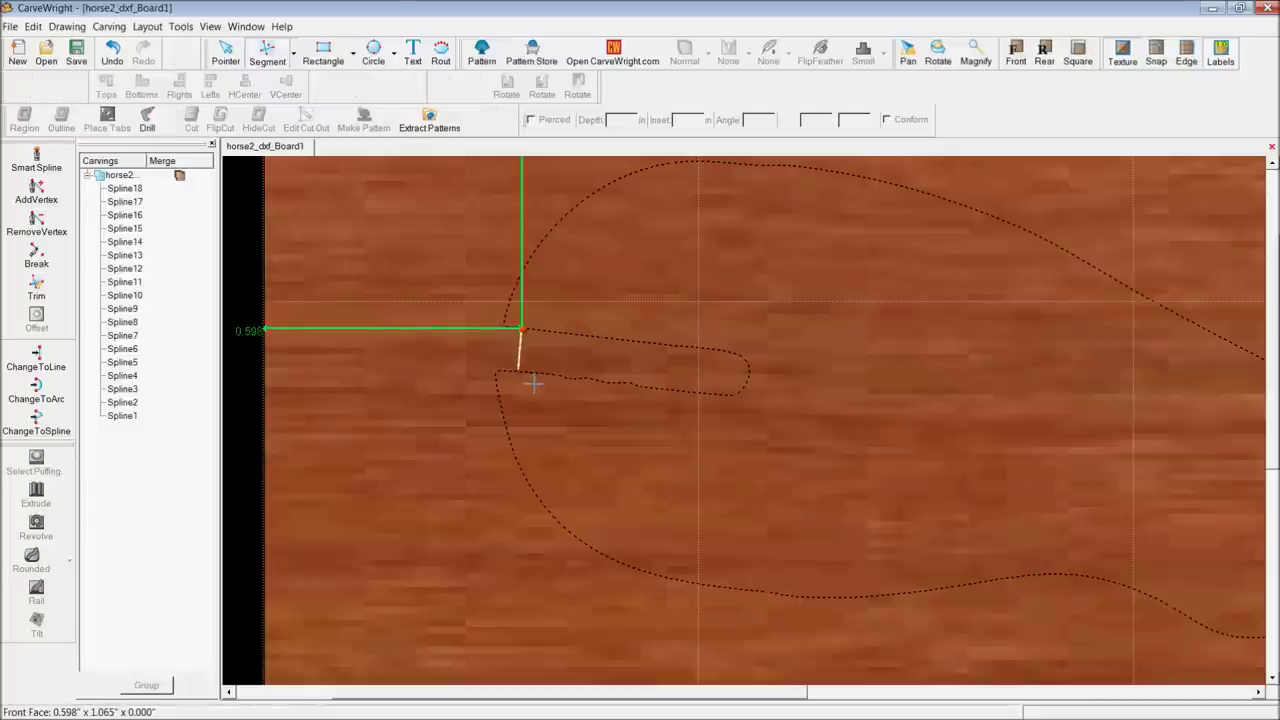
left_click(533, 383)
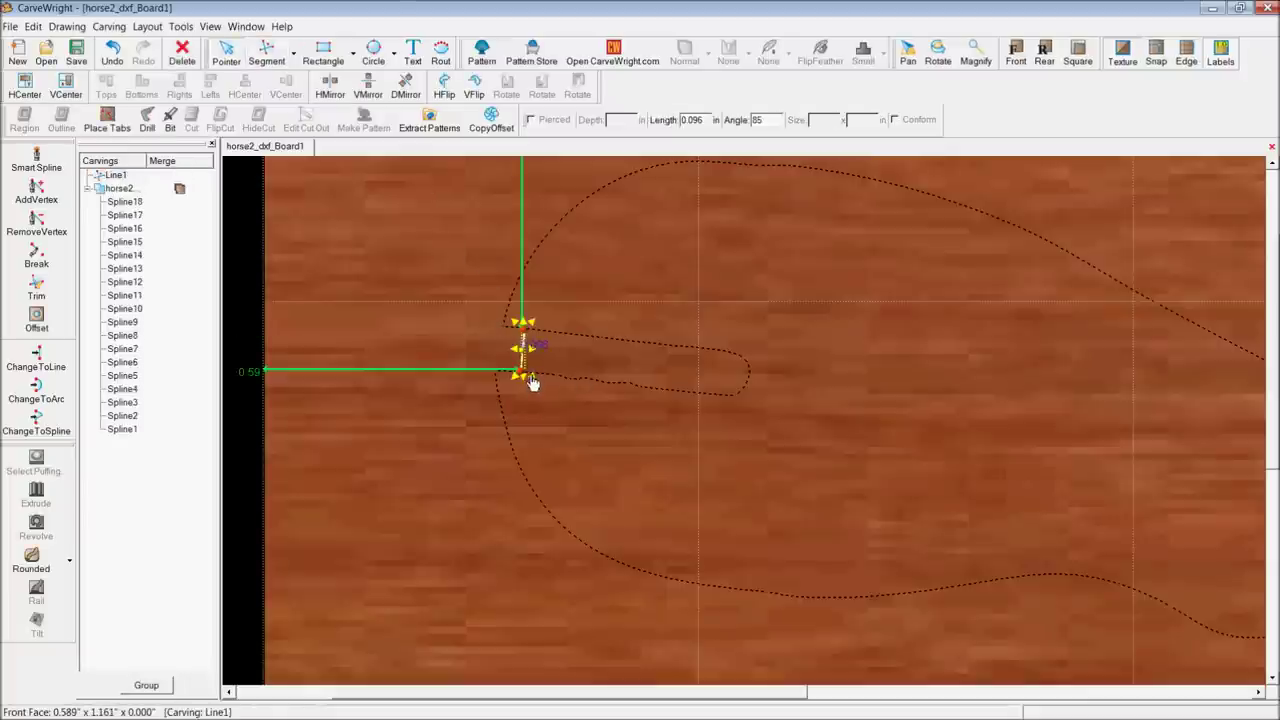
left_click_drag(533, 383, 531, 380)
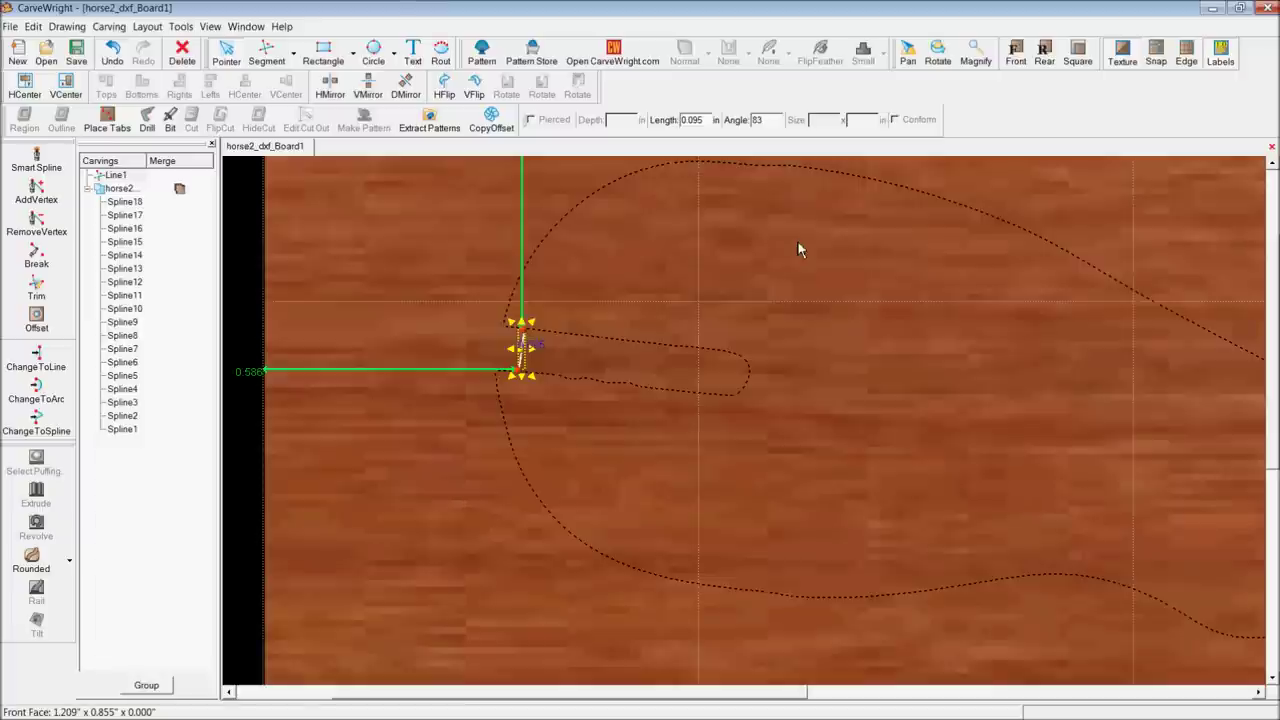
scroll(812, 295, "down", 5)
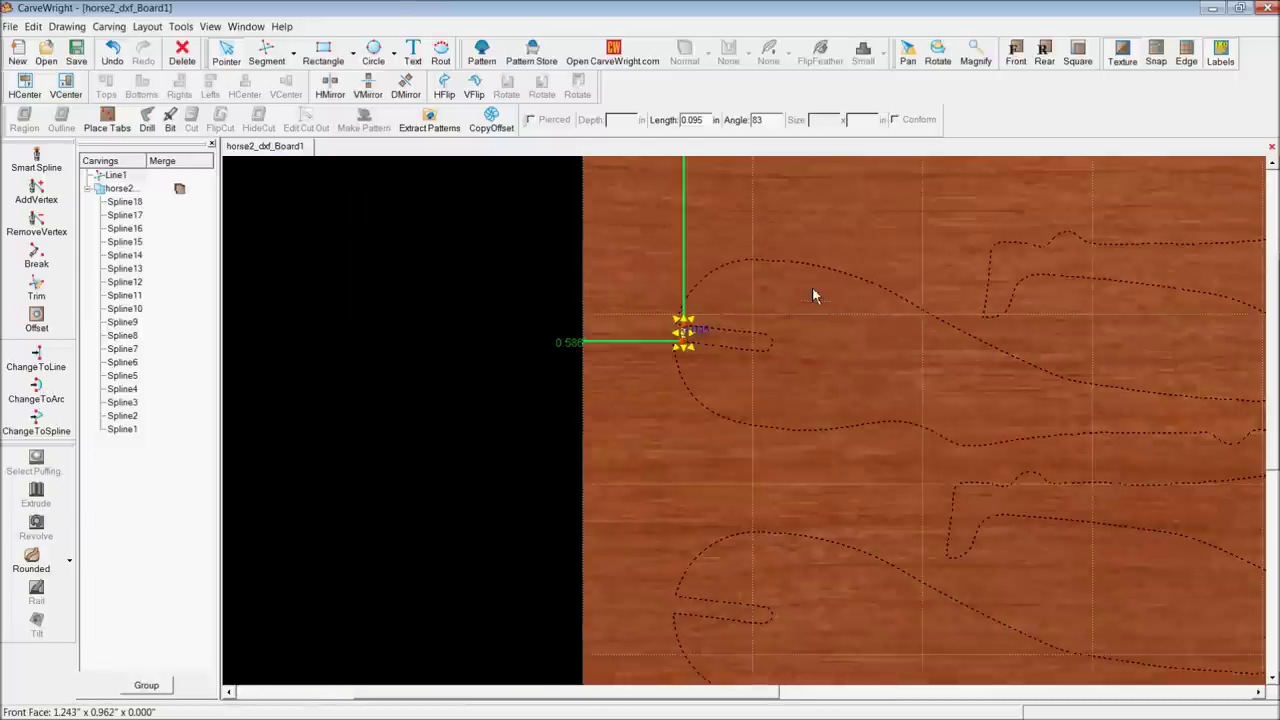
left_click(10, 26)
Create a new 24 by 12 inch board with the thickness cleared, accepting the below-minimum warning
left_click(40, 46)
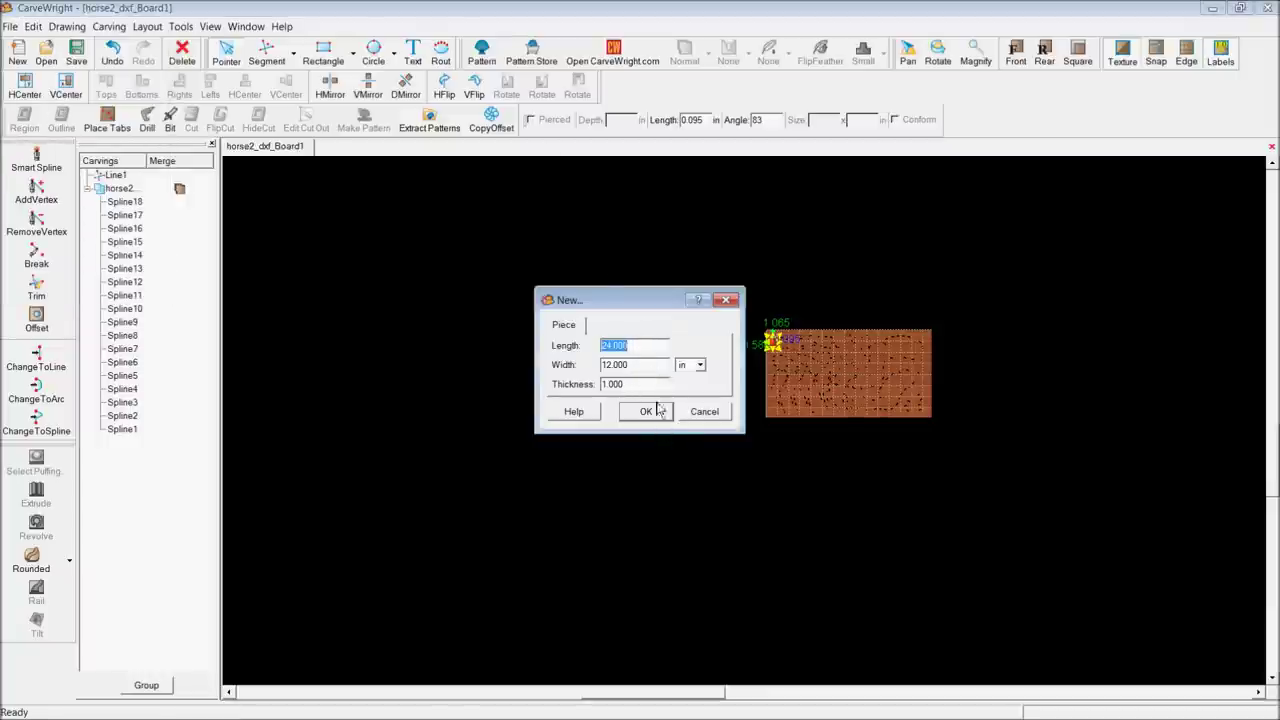
left_click_drag(633, 389, 576, 396)
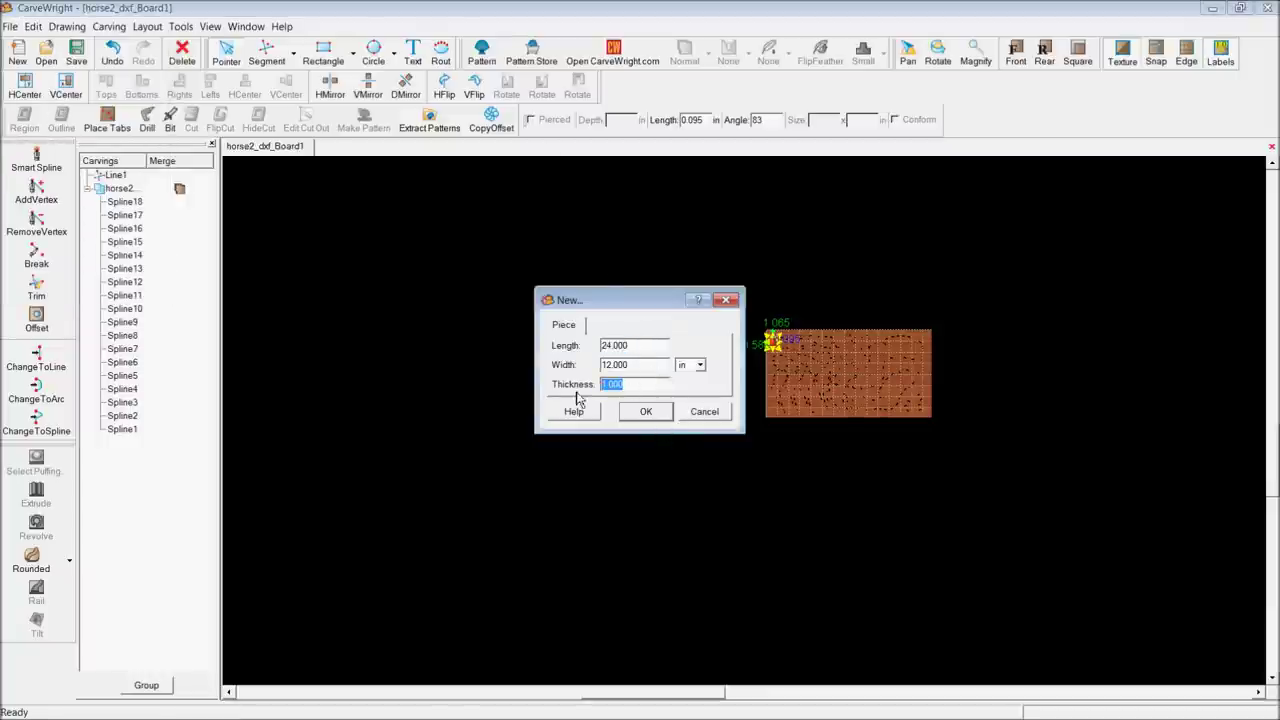
key("BackSpace")
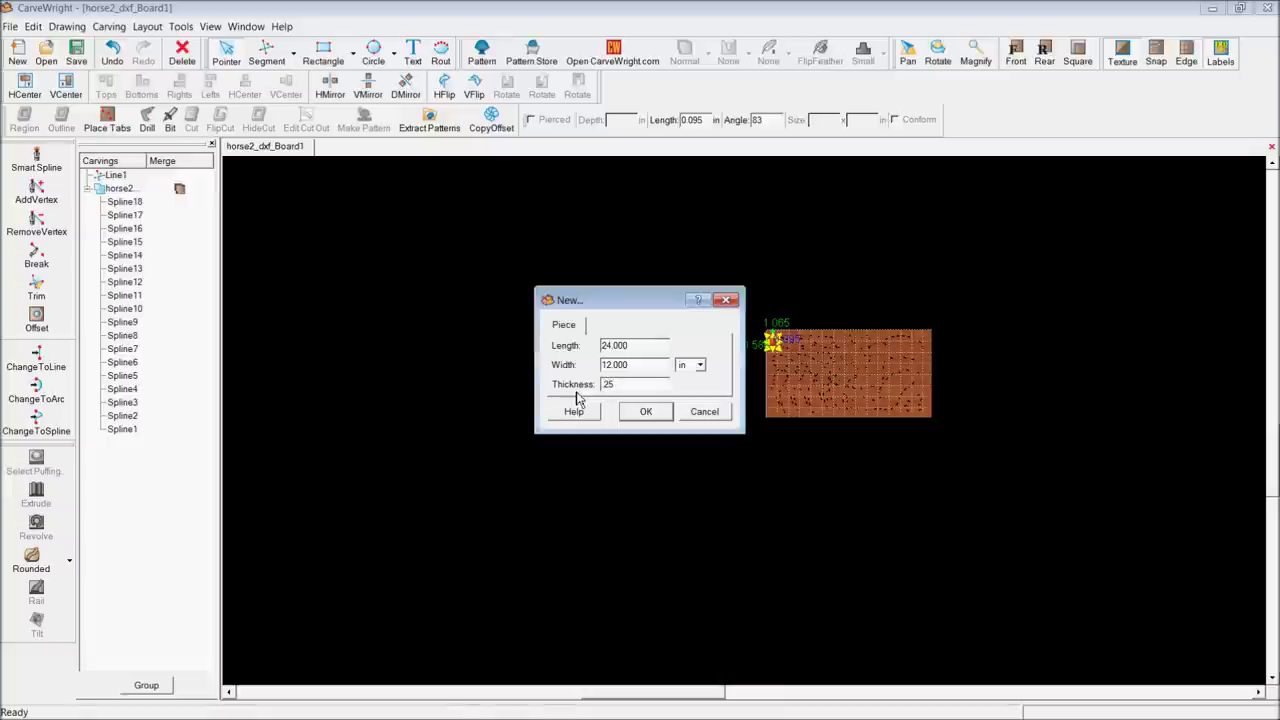
left_click(649, 415)
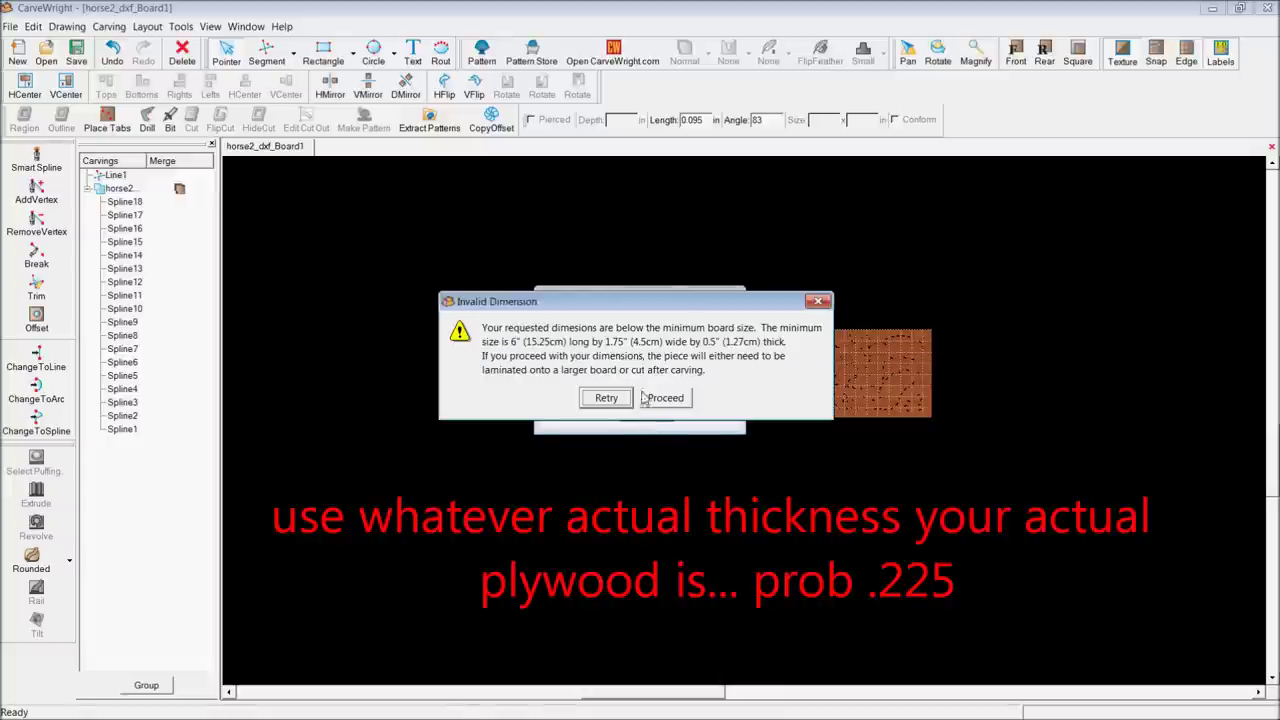
left_click(650, 399)
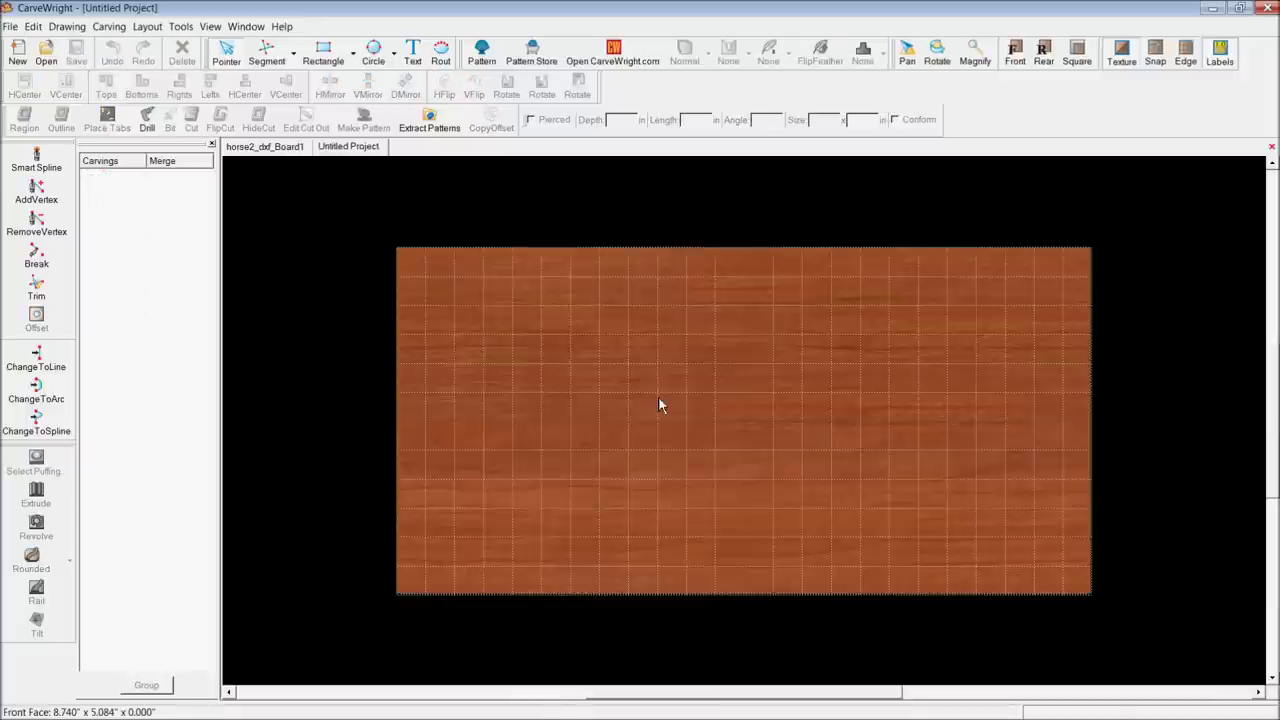
Copy all horse pieces from horse2_dxf_Board1 and paste them onto the Untitled Project board
left_click(323, 148)
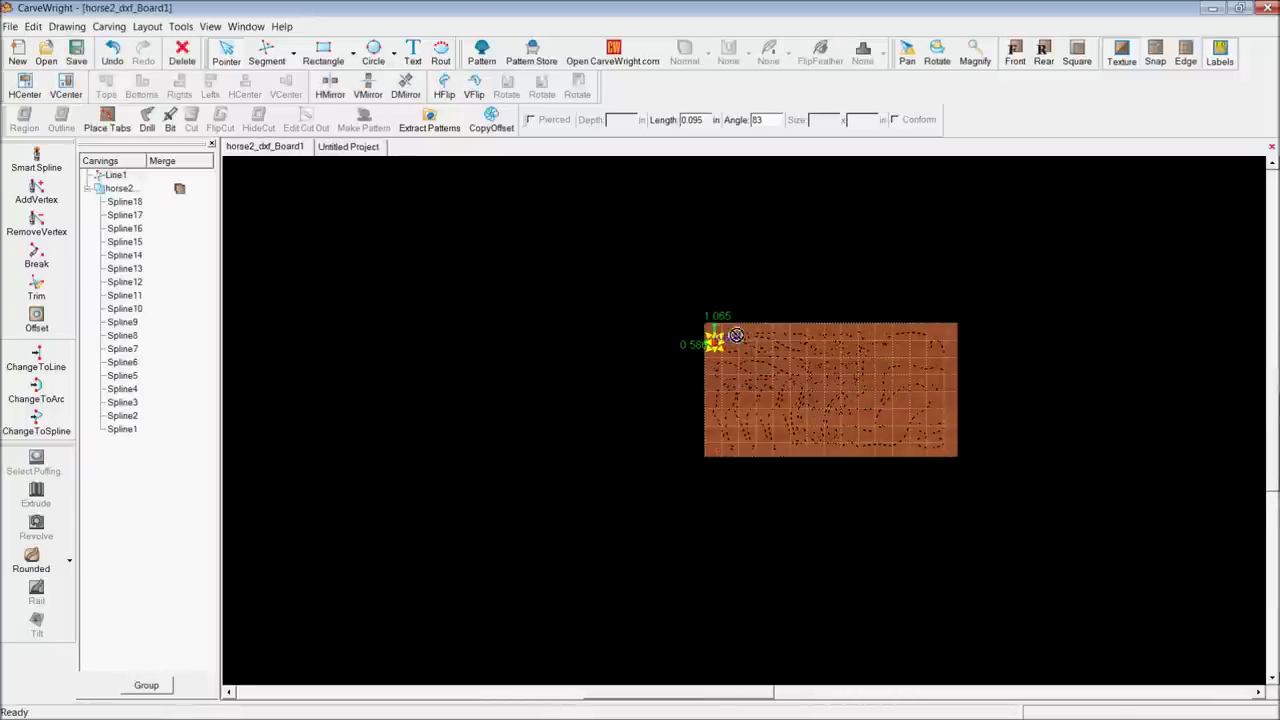
left_click(705, 320)
key("ctrl+a")
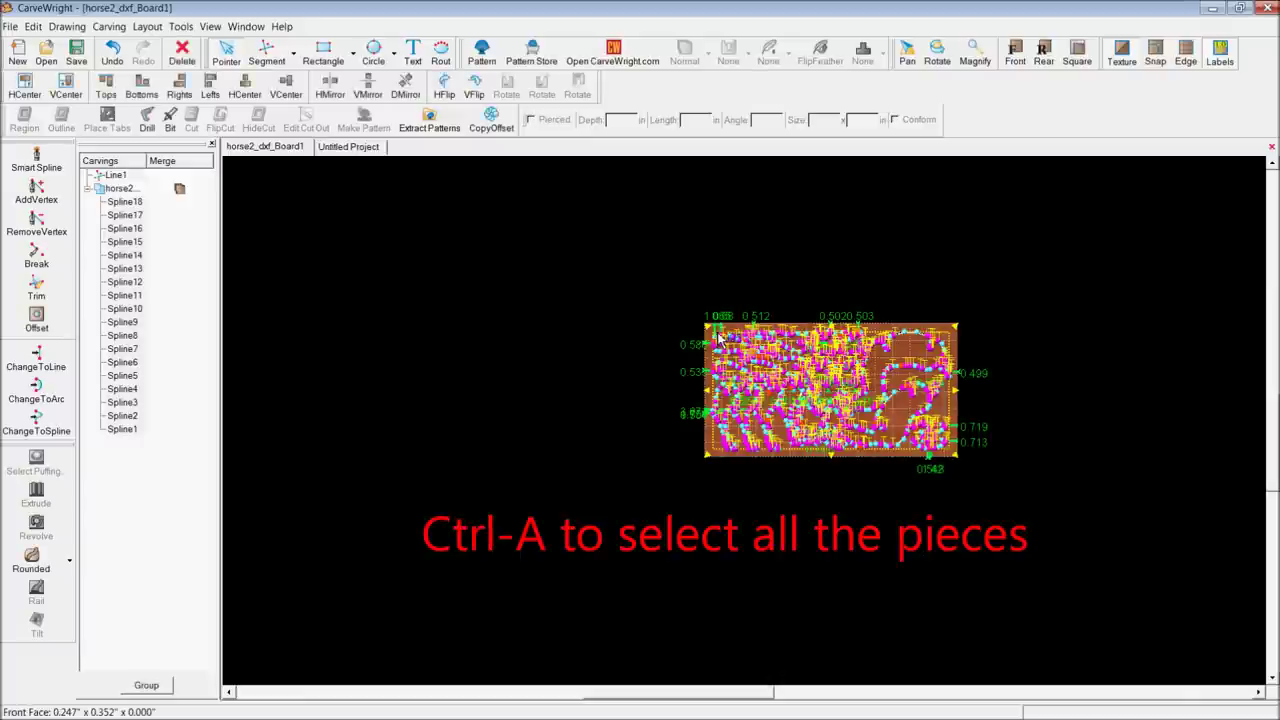
left_click(338, 148)
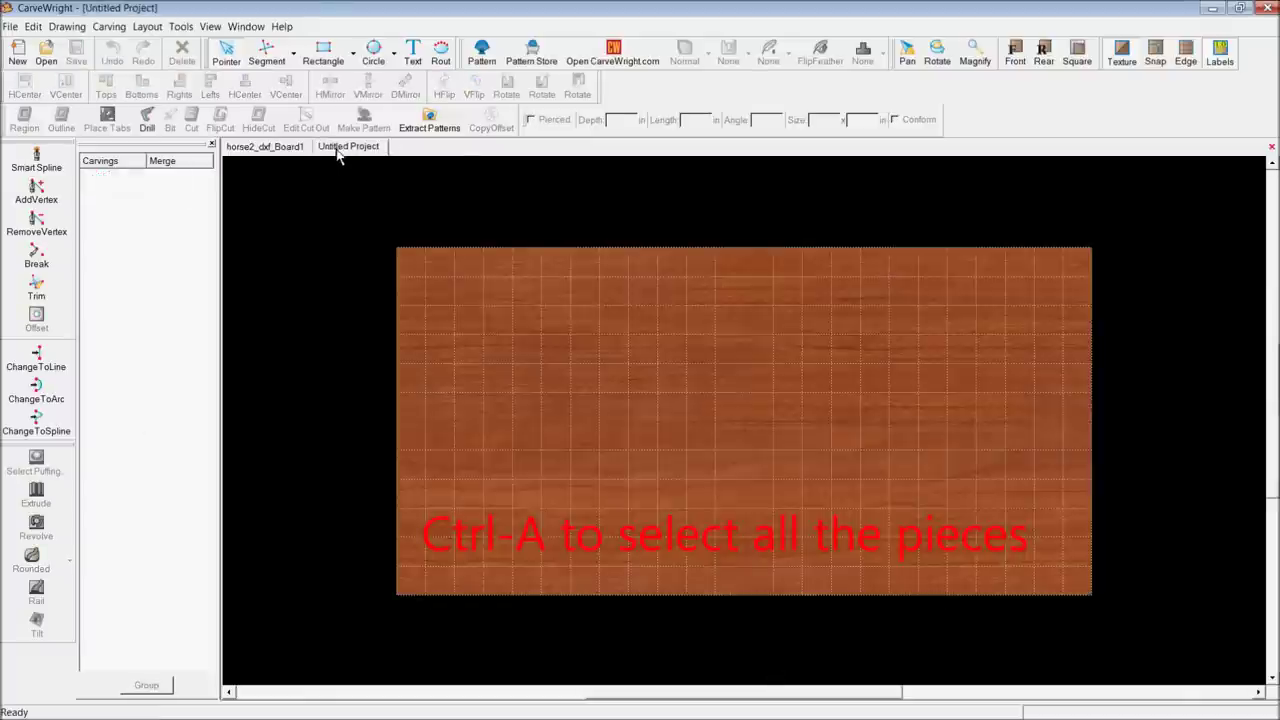
key("ctrl+v")
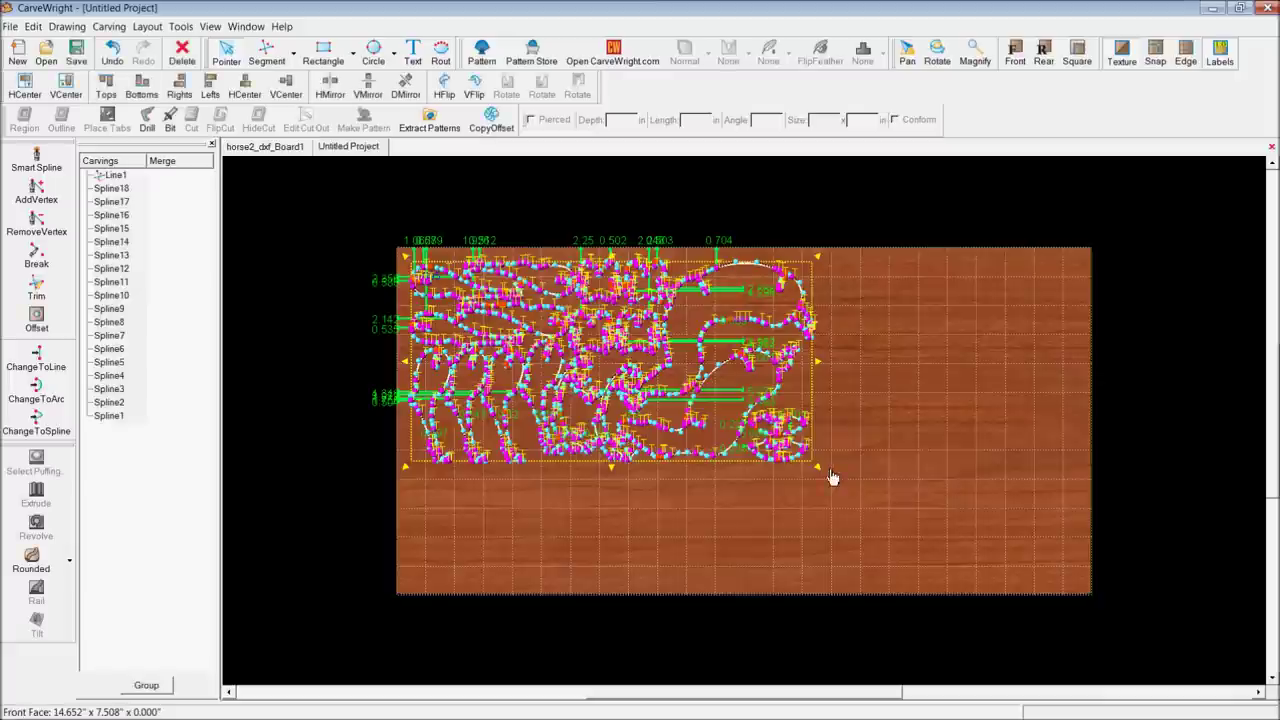
Enlarge the pasted pieces to fill the board and combine them into one group
left_click_drag(892, 512, 1080, 597)
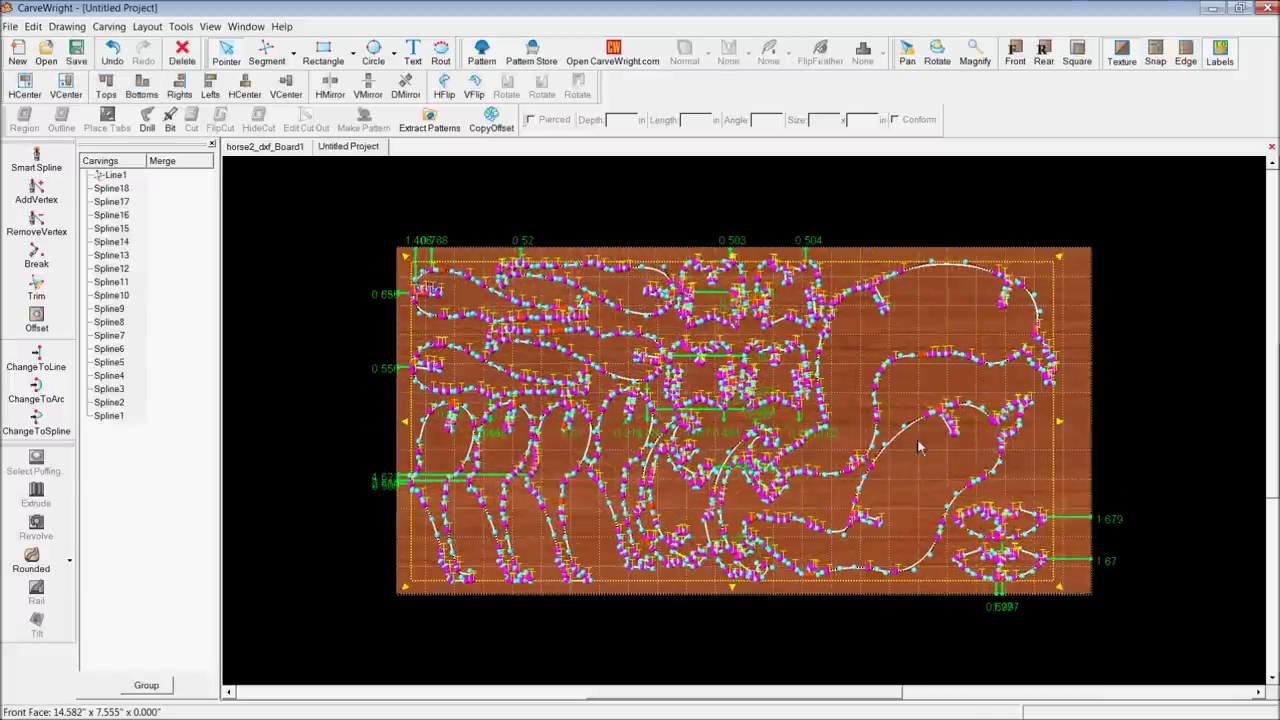
right_click(817, 376)
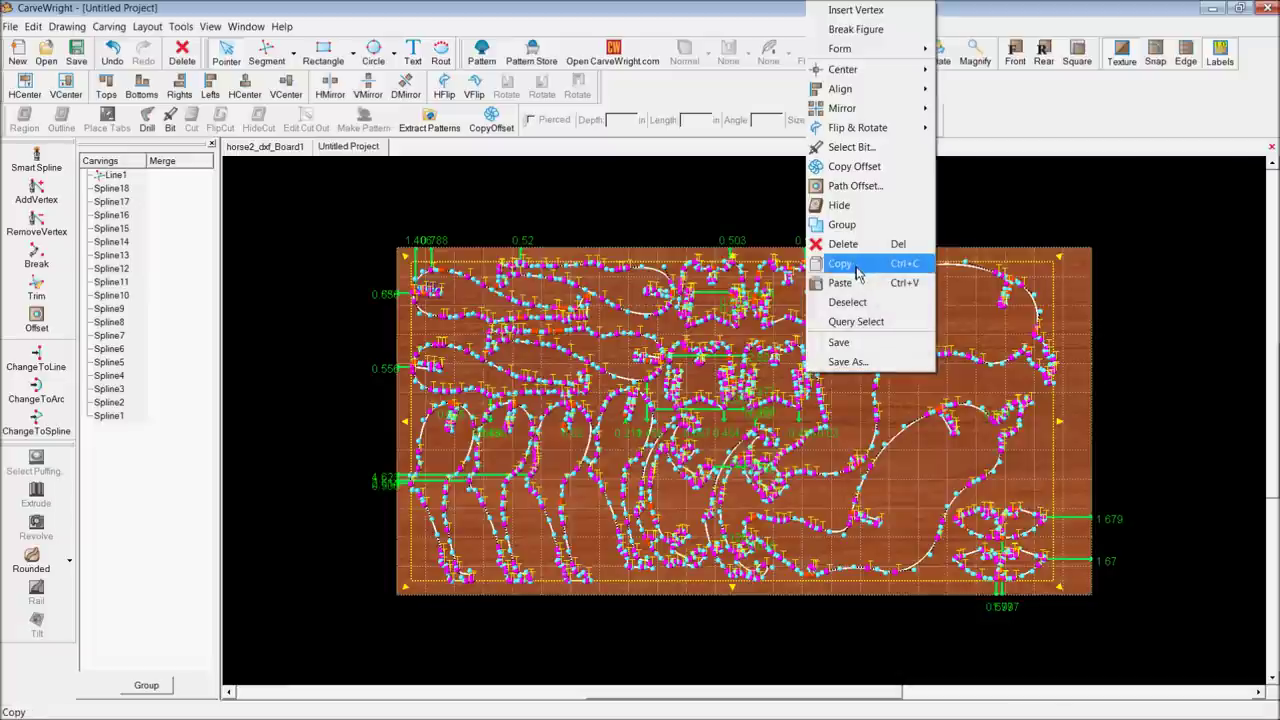
left_click(855, 224)
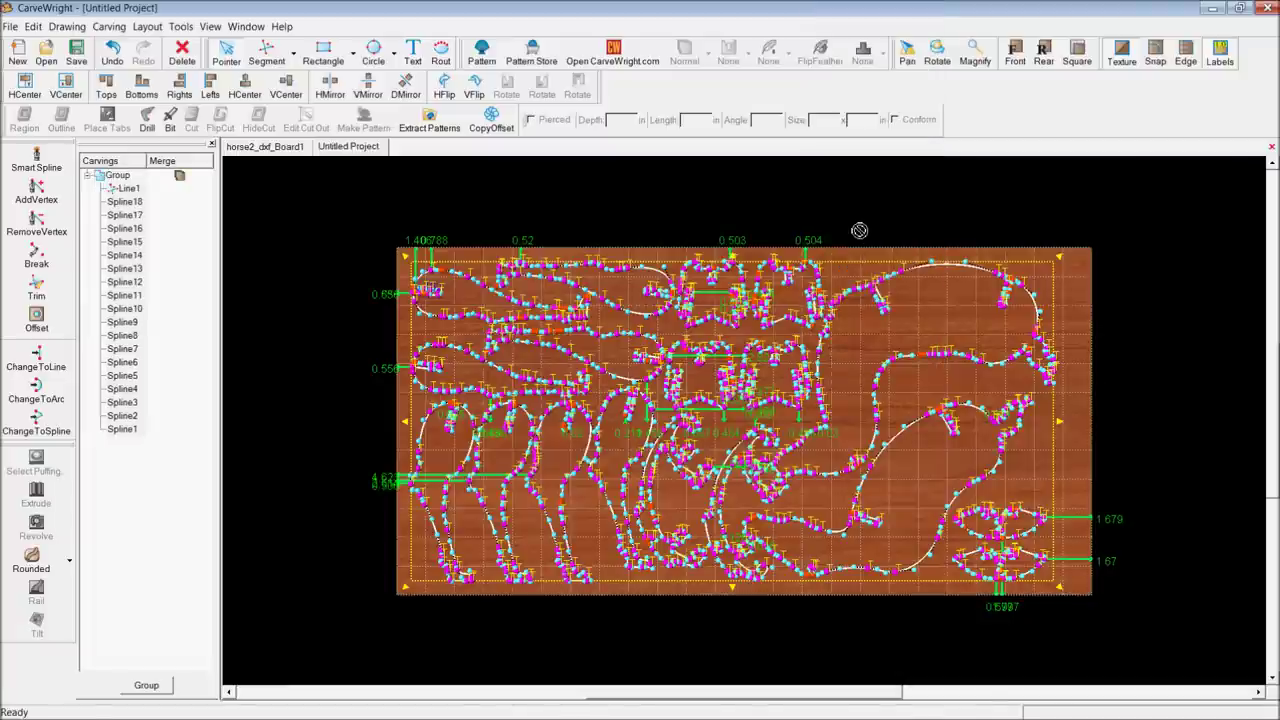
left_click(115, 176)
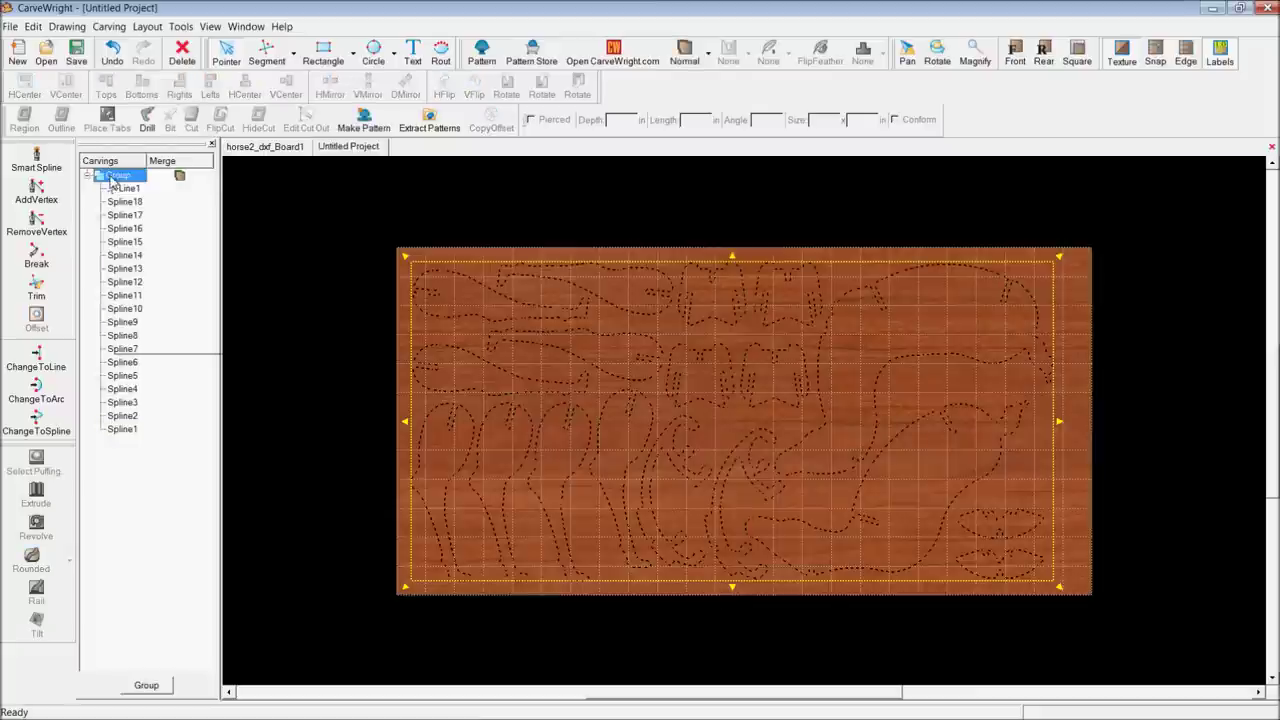
Nudge the grouped horse pieces slightly toward the board's top-left corner
right_click(113, 178)
left_click(386, 194)
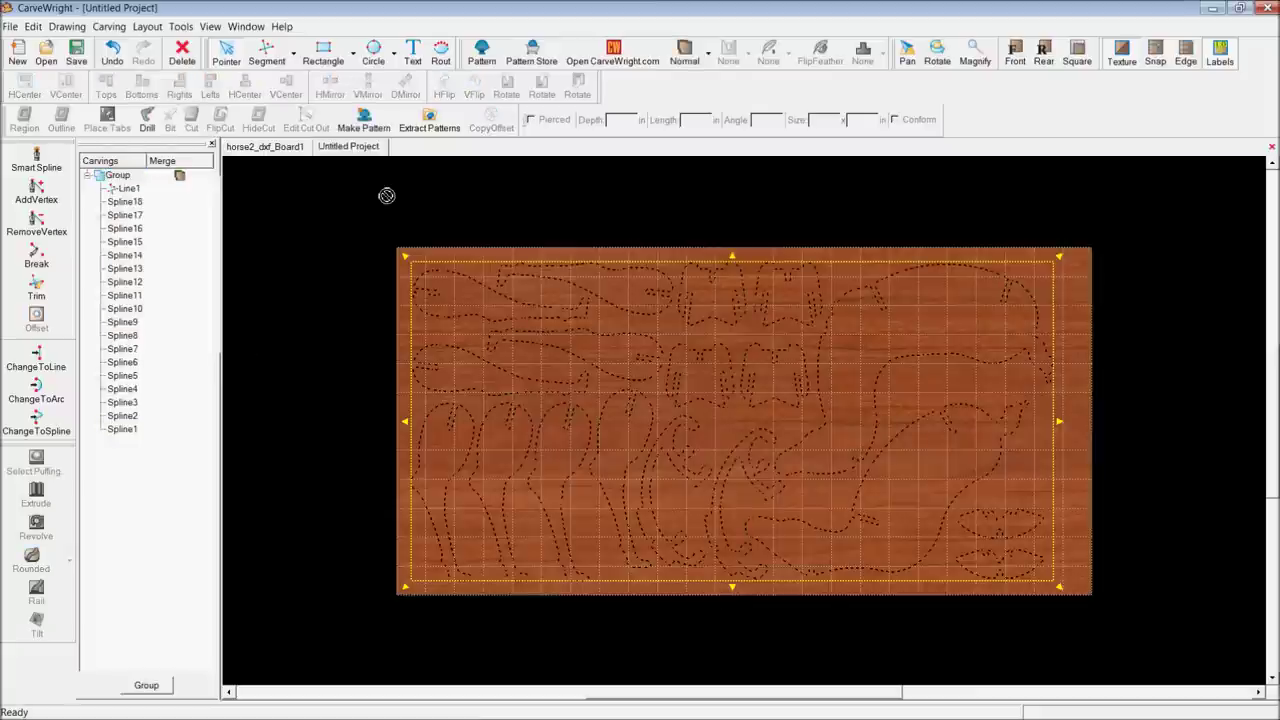
left_click(446, 275)
left_click(407, 268)
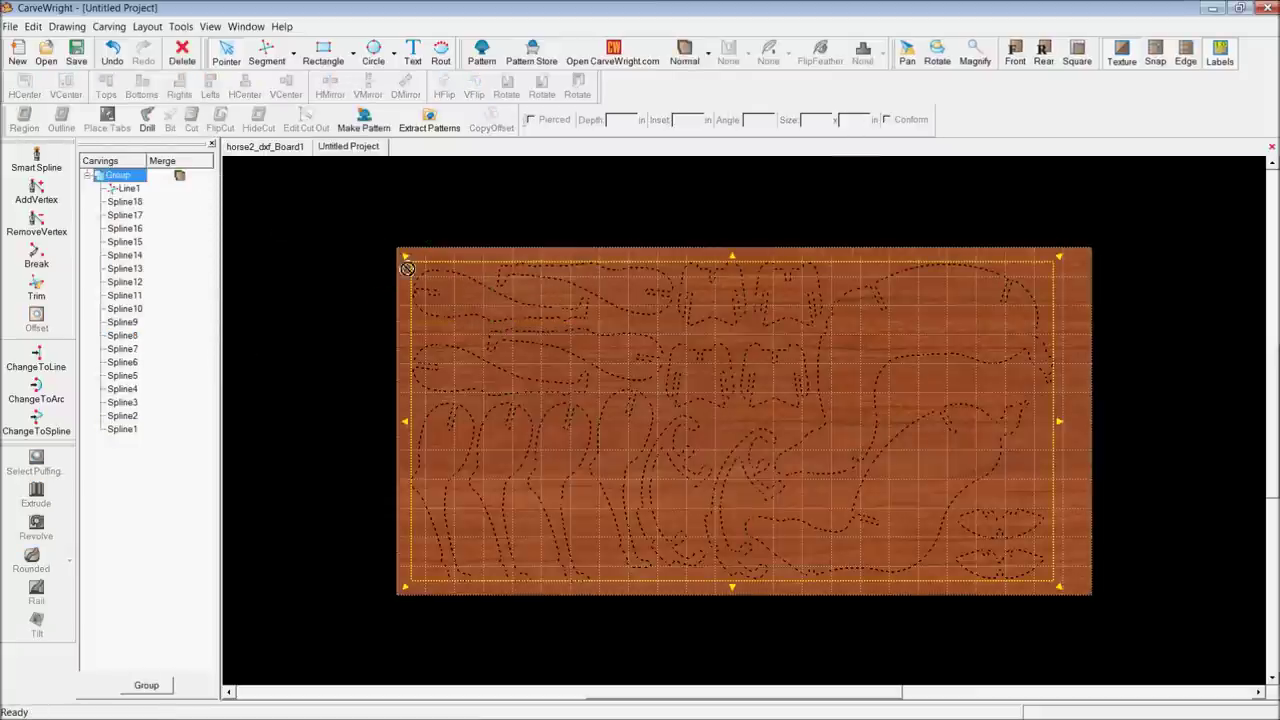
left_click_drag(420, 266, 414, 257)
Refit both ends of Line1, the notch-closing line, to 0.162 inches at 84°
scroll(416, 300, "down", 1)
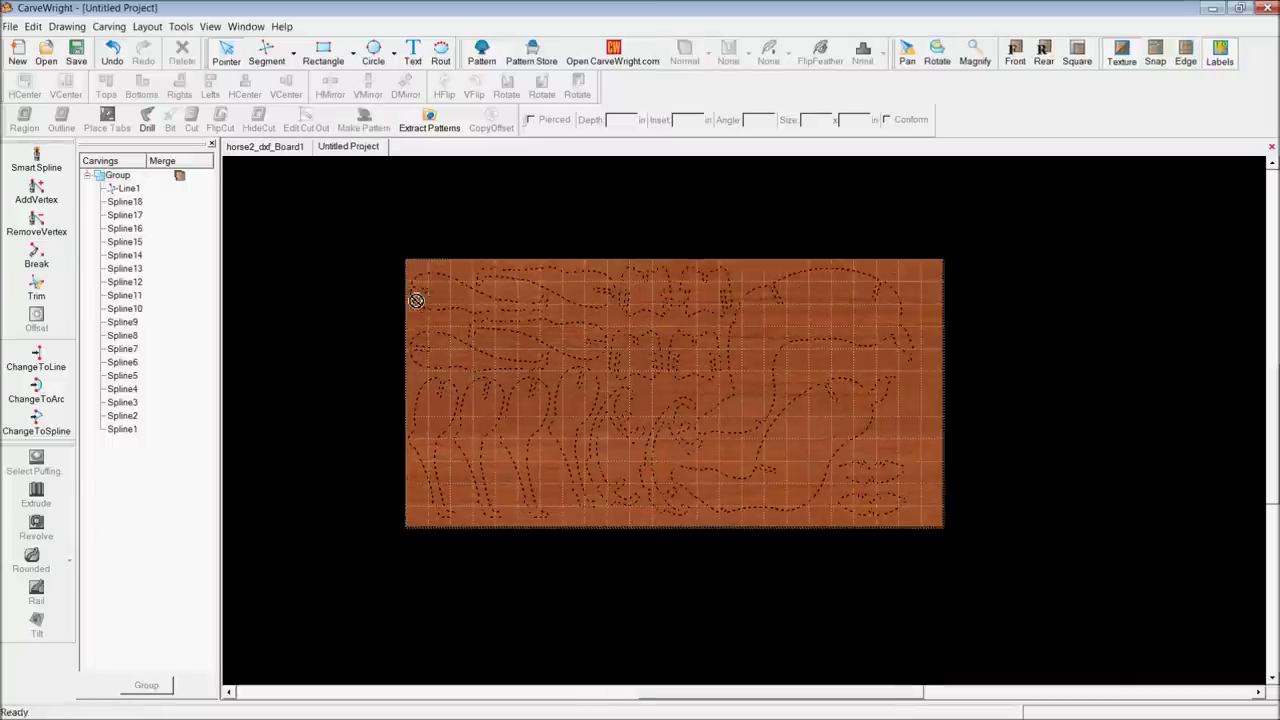
scroll(424, 295, "up", 5)
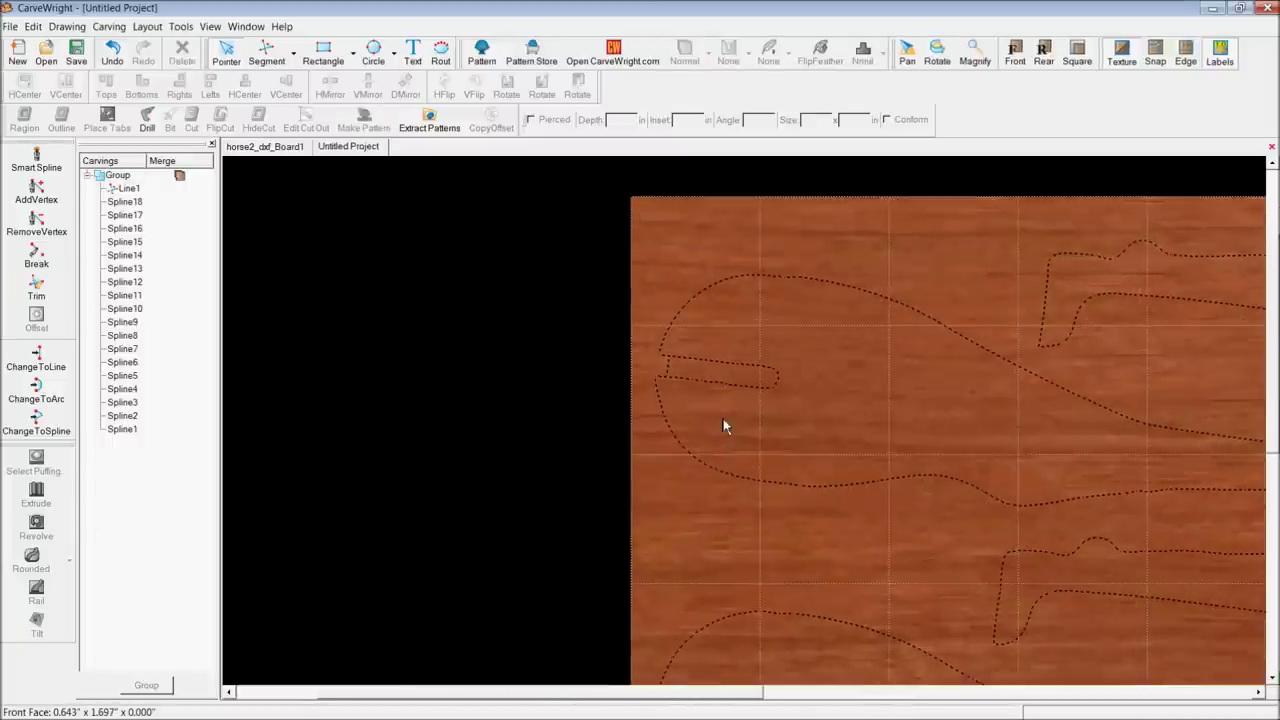
scroll(695, 392, "up", 4)
left_click(650, 340)
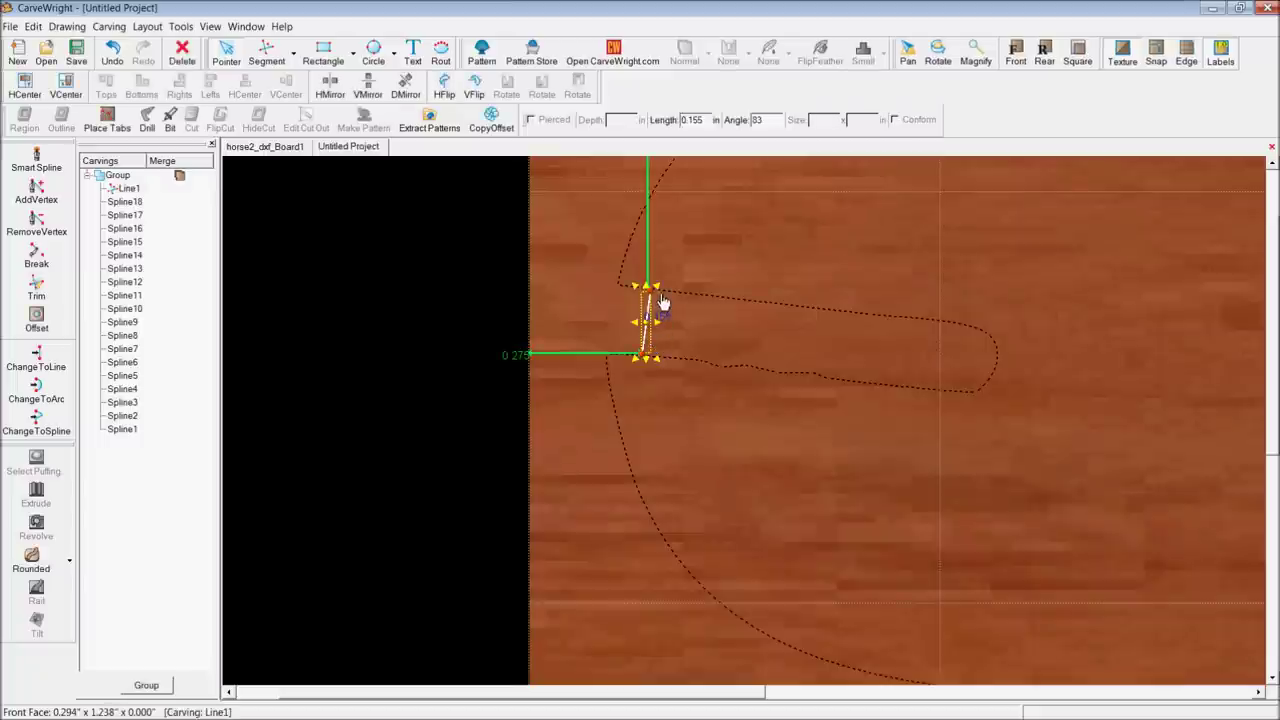
left_click_drag(662, 303, 657, 297)
left_click_drag(652, 367, 654, 366)
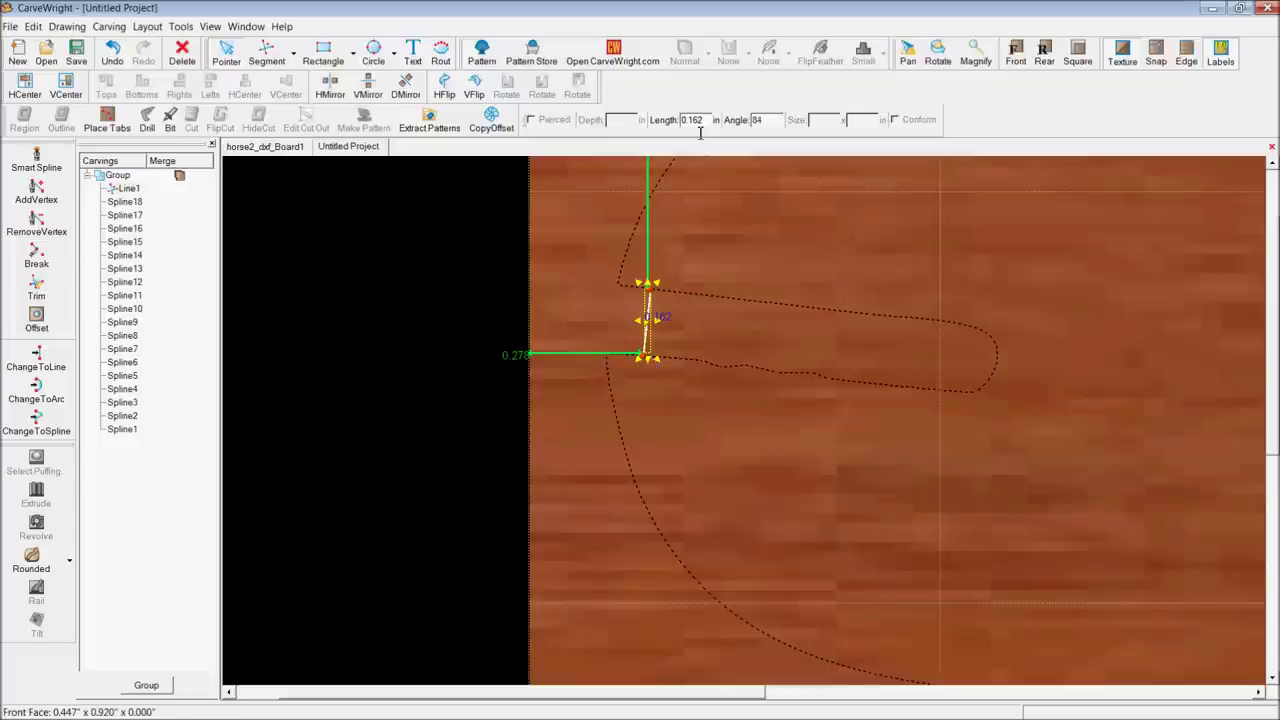
scroll(586, 314, "down", 8)
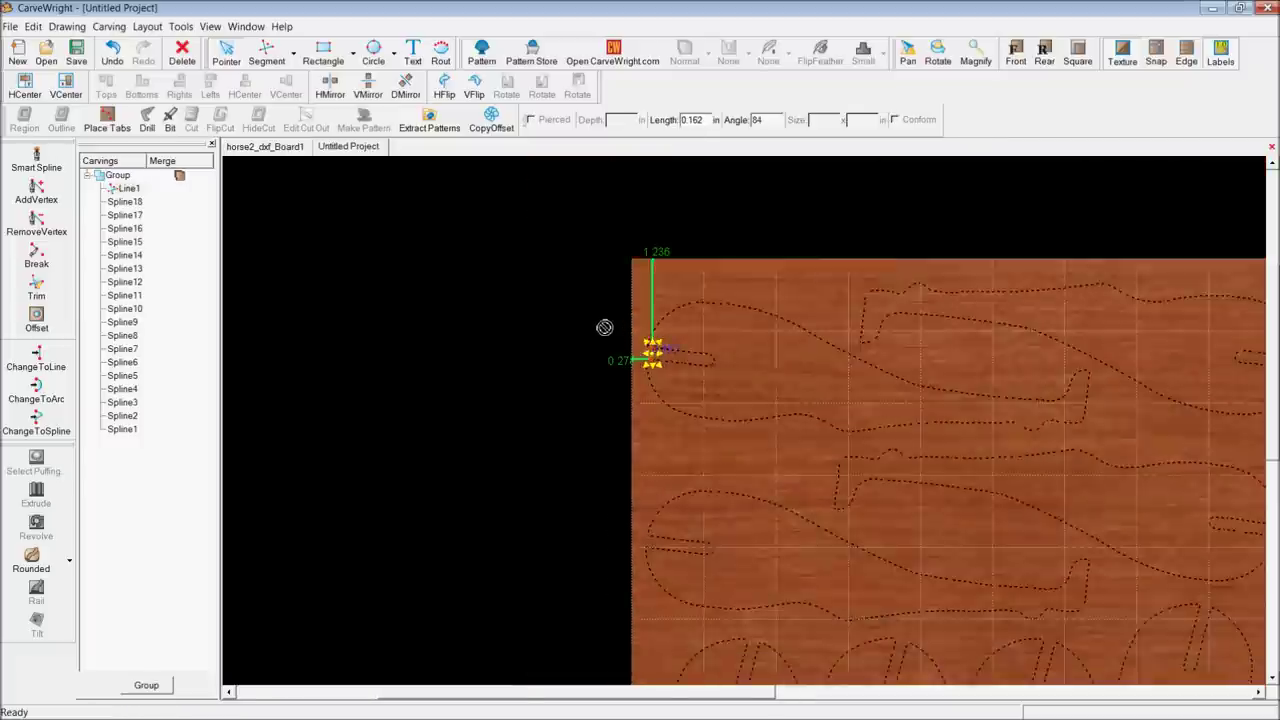
scroll(855, 492, "up", 3)
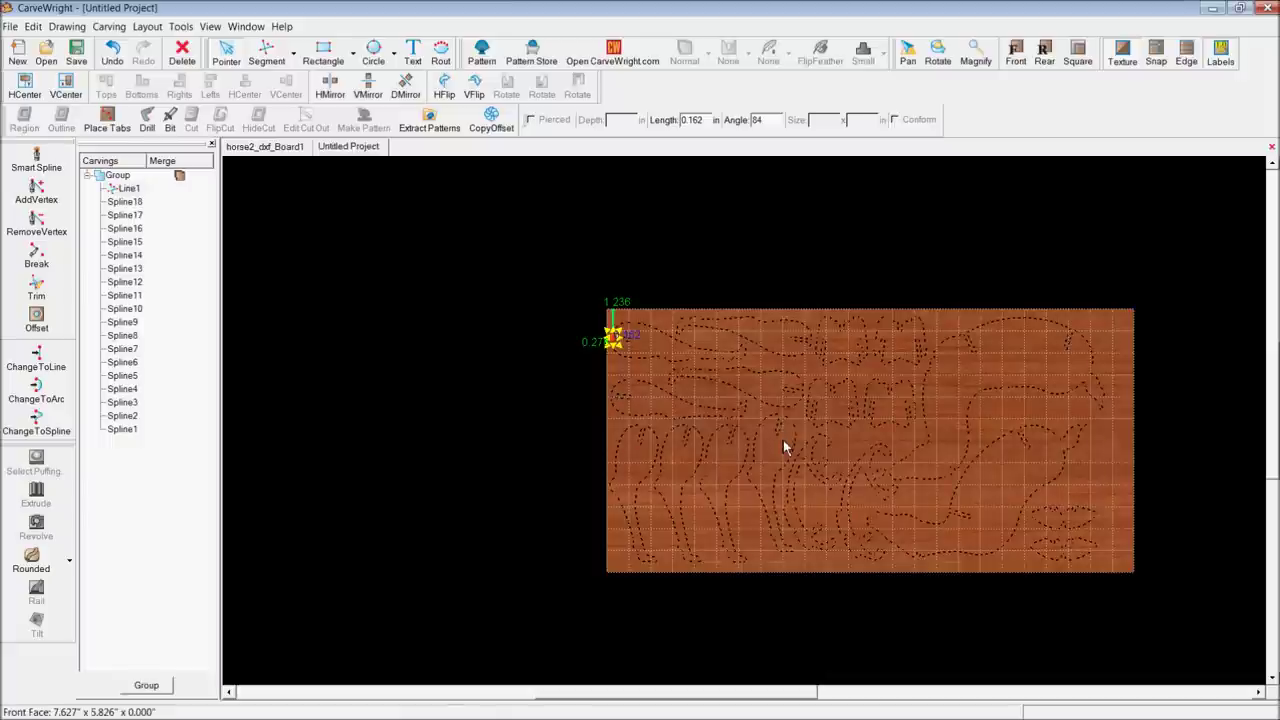
key("ctrl+a")
Stretch the group toward the board's bottom-right corner and inspect the notch line Line1
left_click(124, 178)
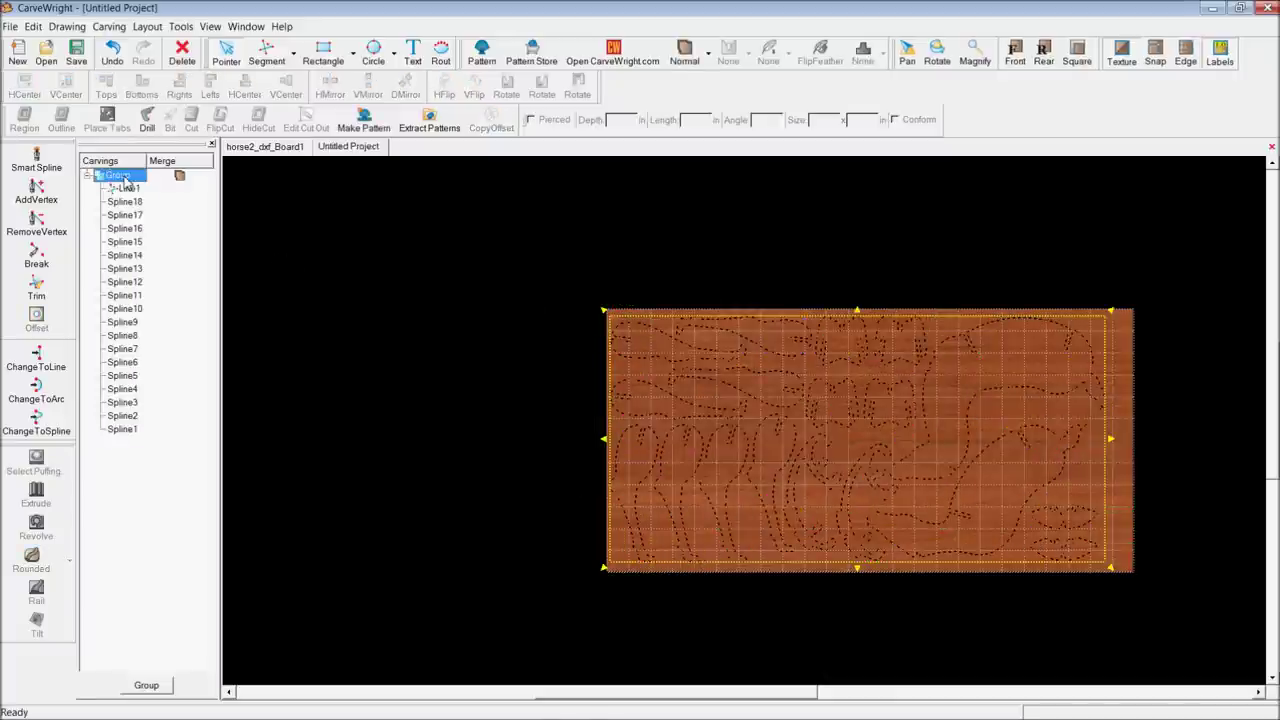
scroll(1037, 486, "down", 3)
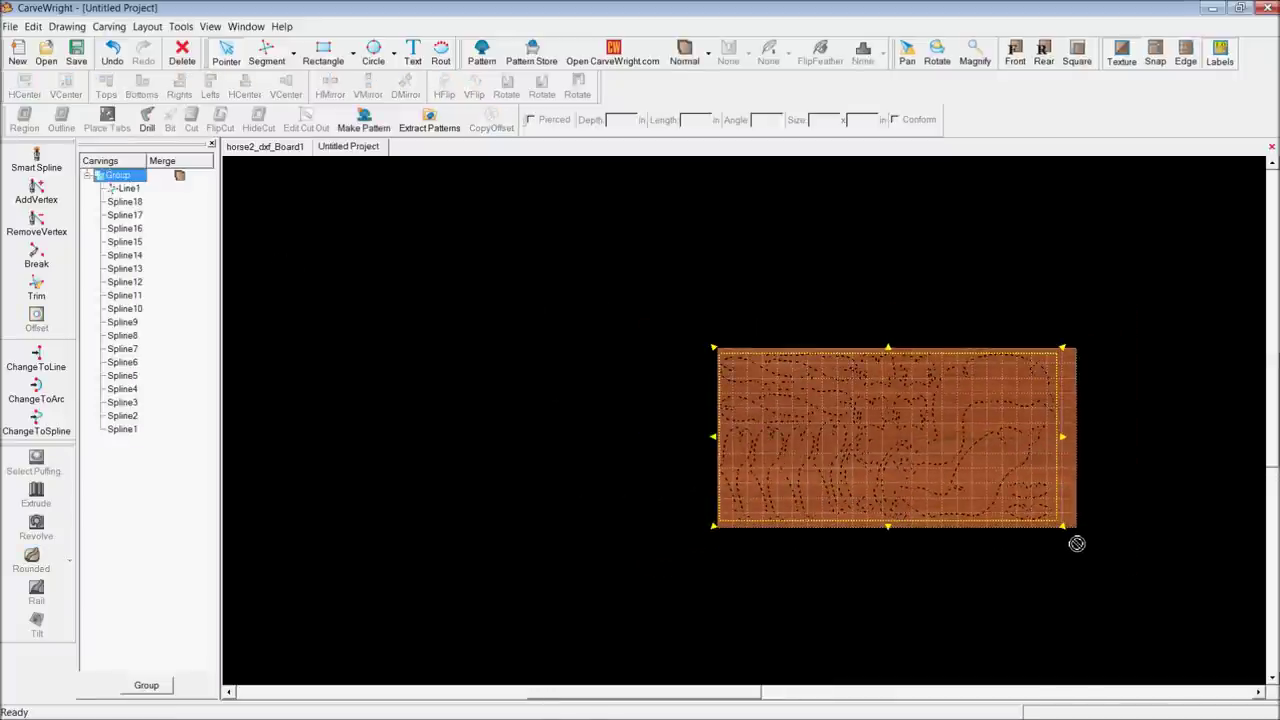
left_click_drag(1089, 546, 1223, 654)
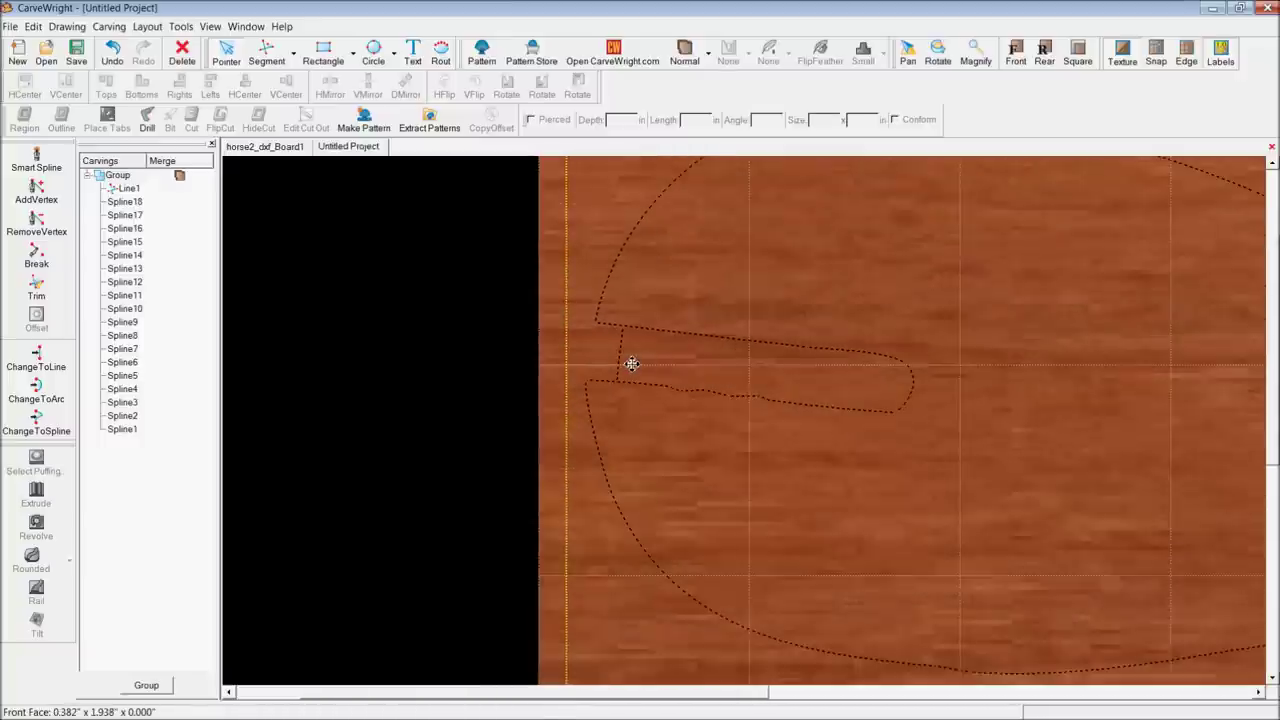
left_click(628, 362)
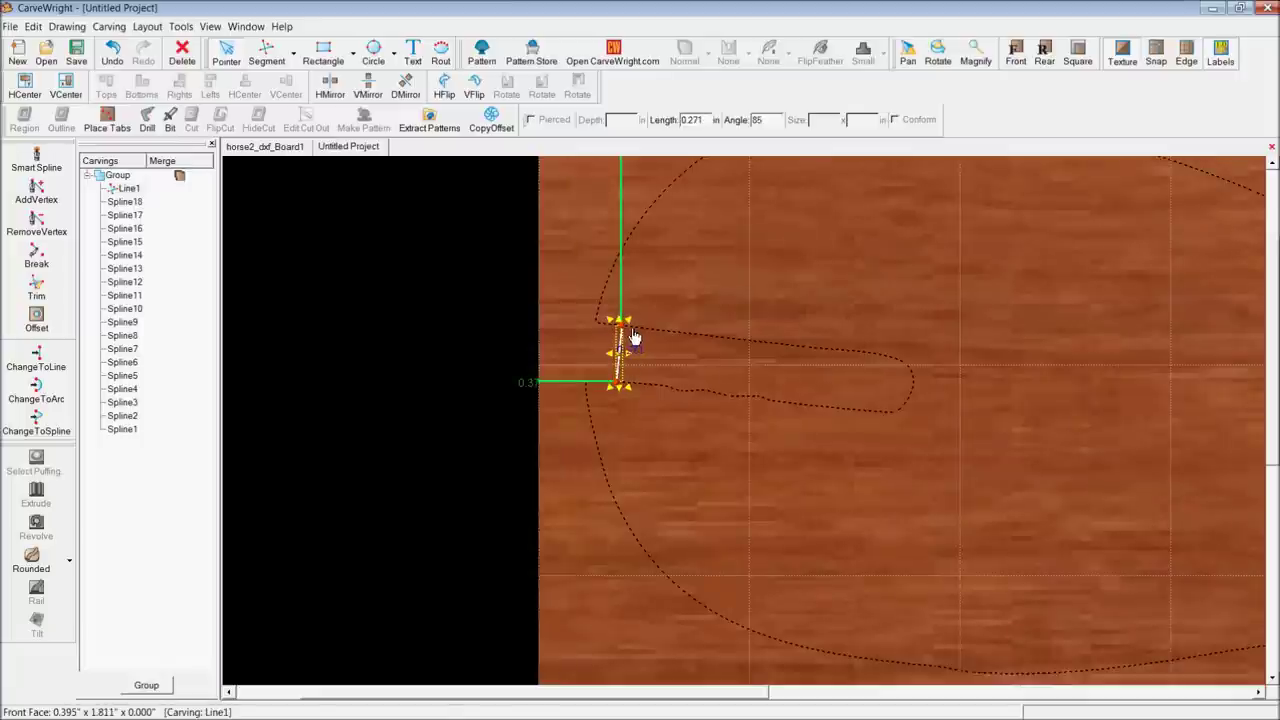
mouse_move(634, 338)
left_mouse_down()
mouse_move(505, 352)
mouse_move(613, 352)
left_mouse_up()
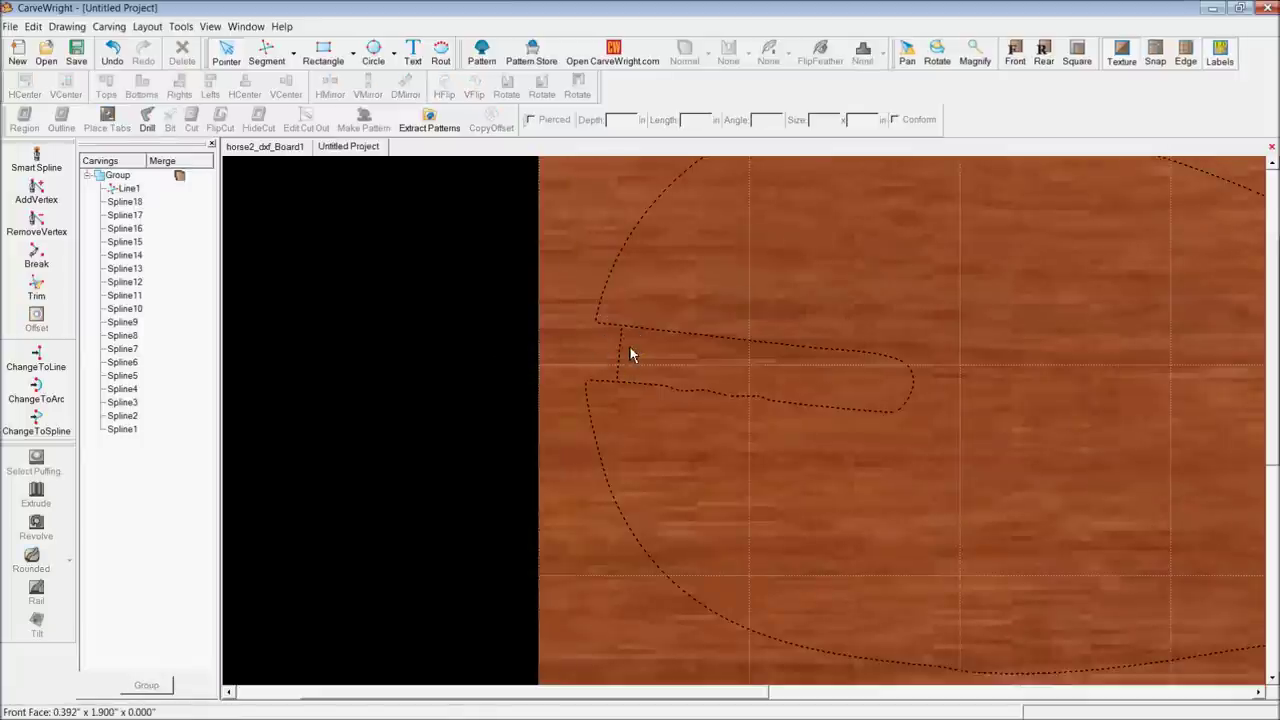
left_click(631, 354)
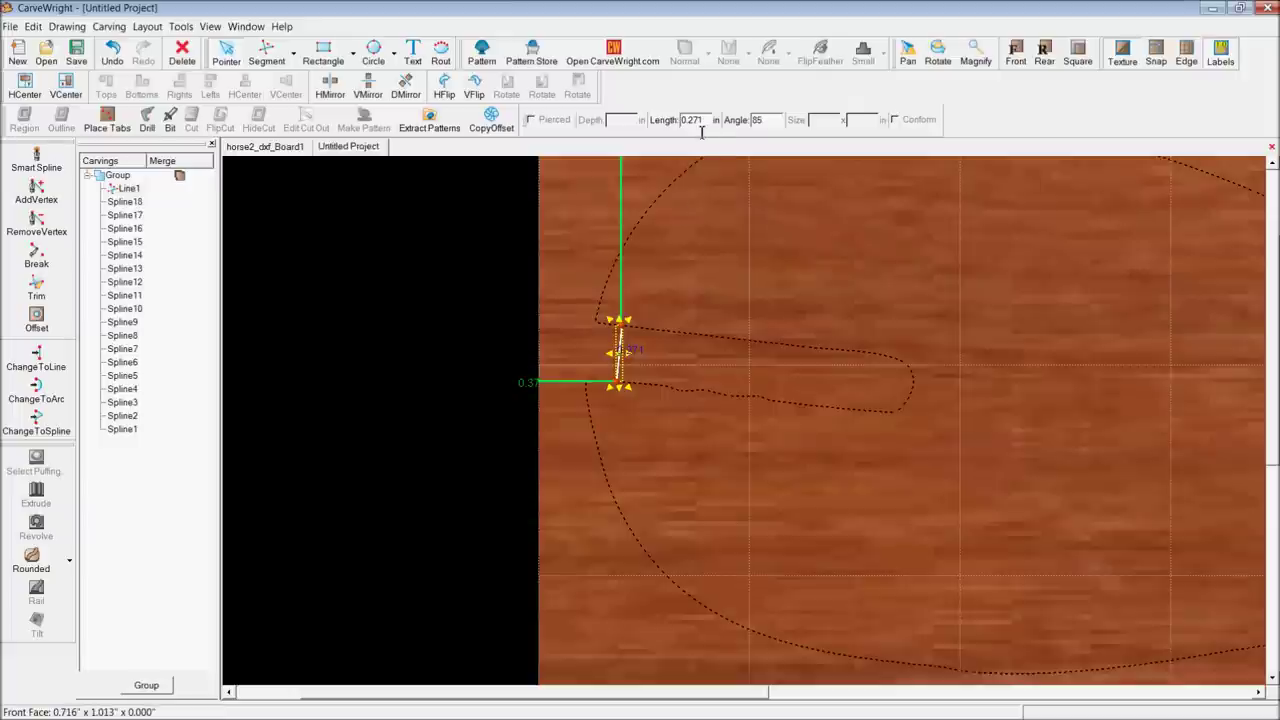
scroll(720, 302, "down", 3)
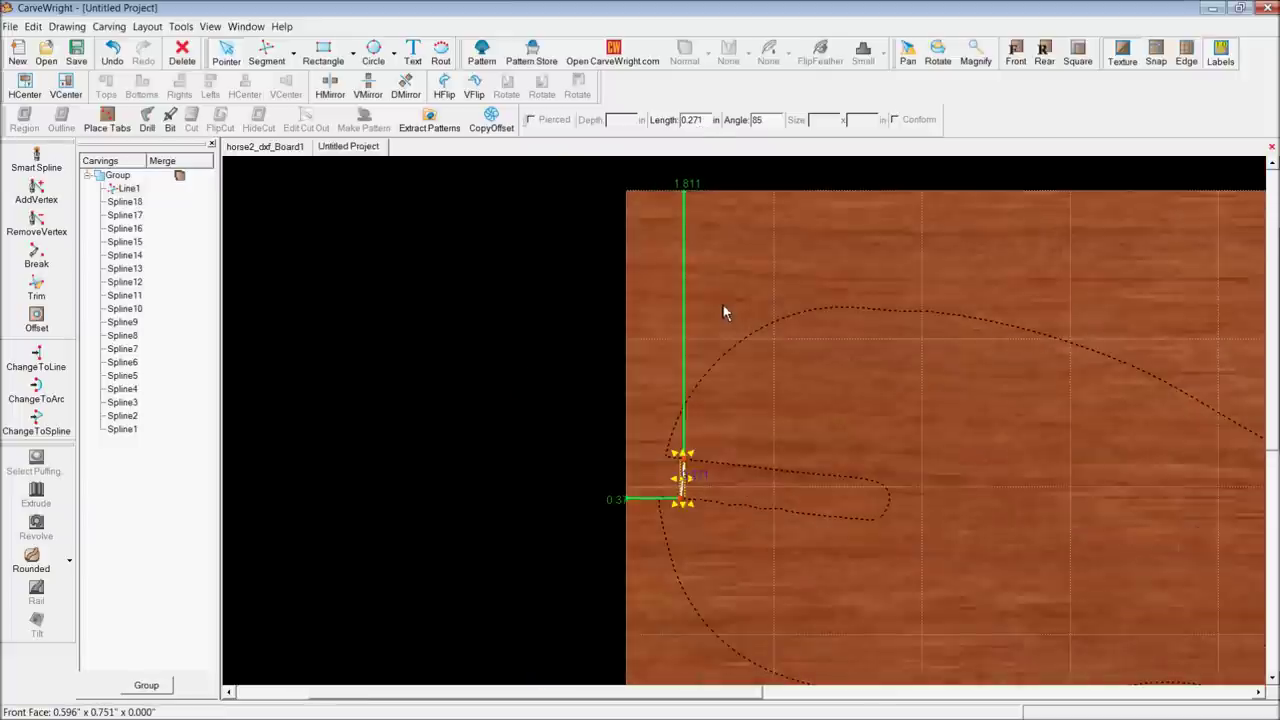
Nudge the group right and down, checking Line1's distance from the board edges
left_click(722, 303)
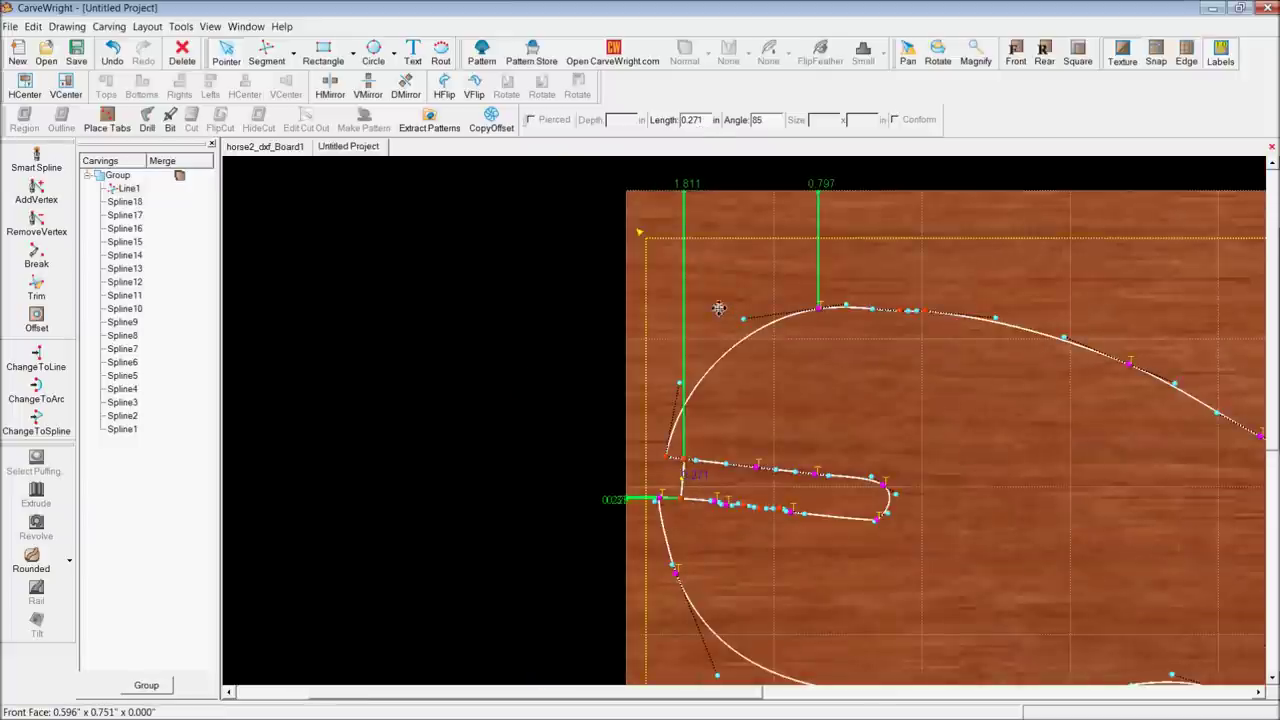
left_click_drag(646, 234, 681, 273)
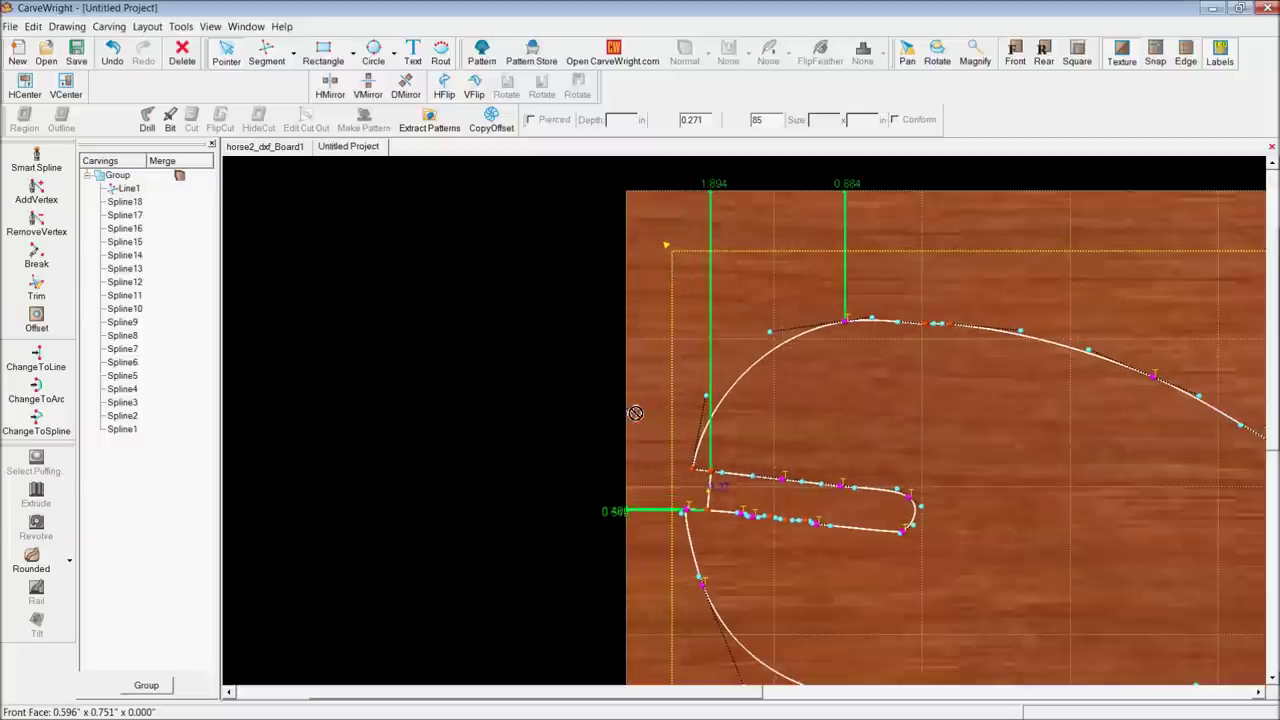
left_click(229, 230)
left_click(118, 176)
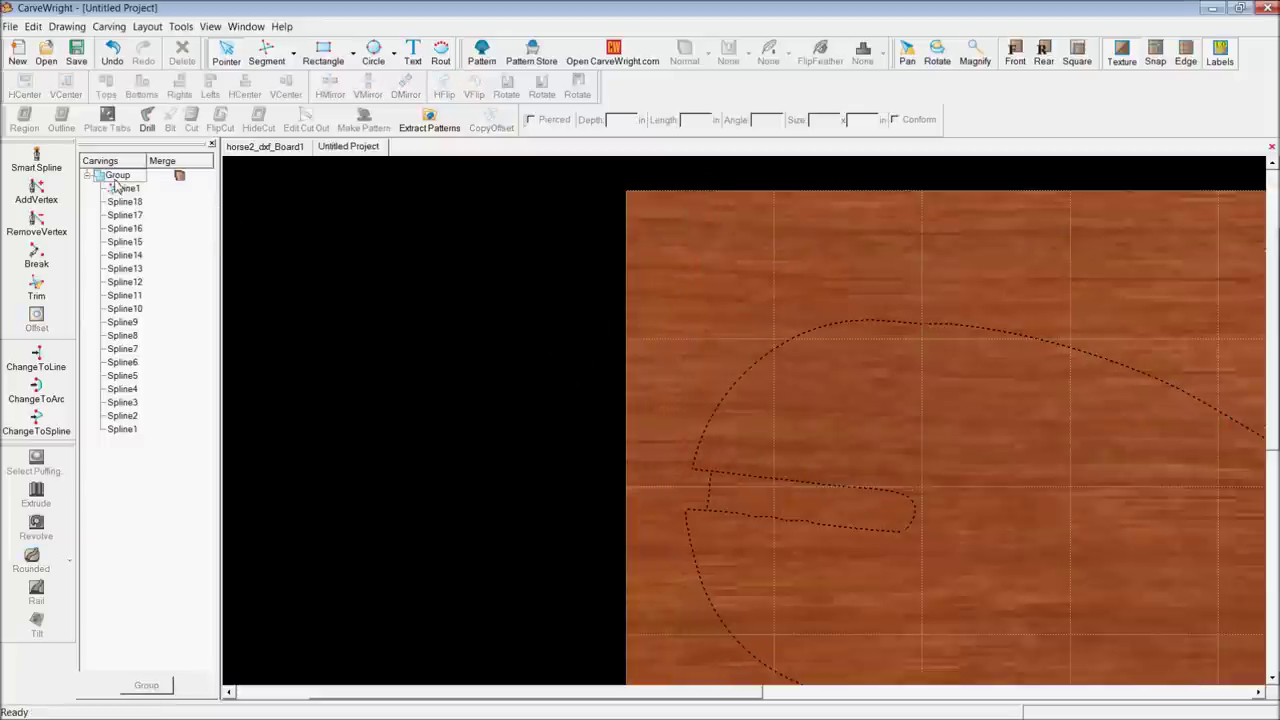
left_click(125, 189)
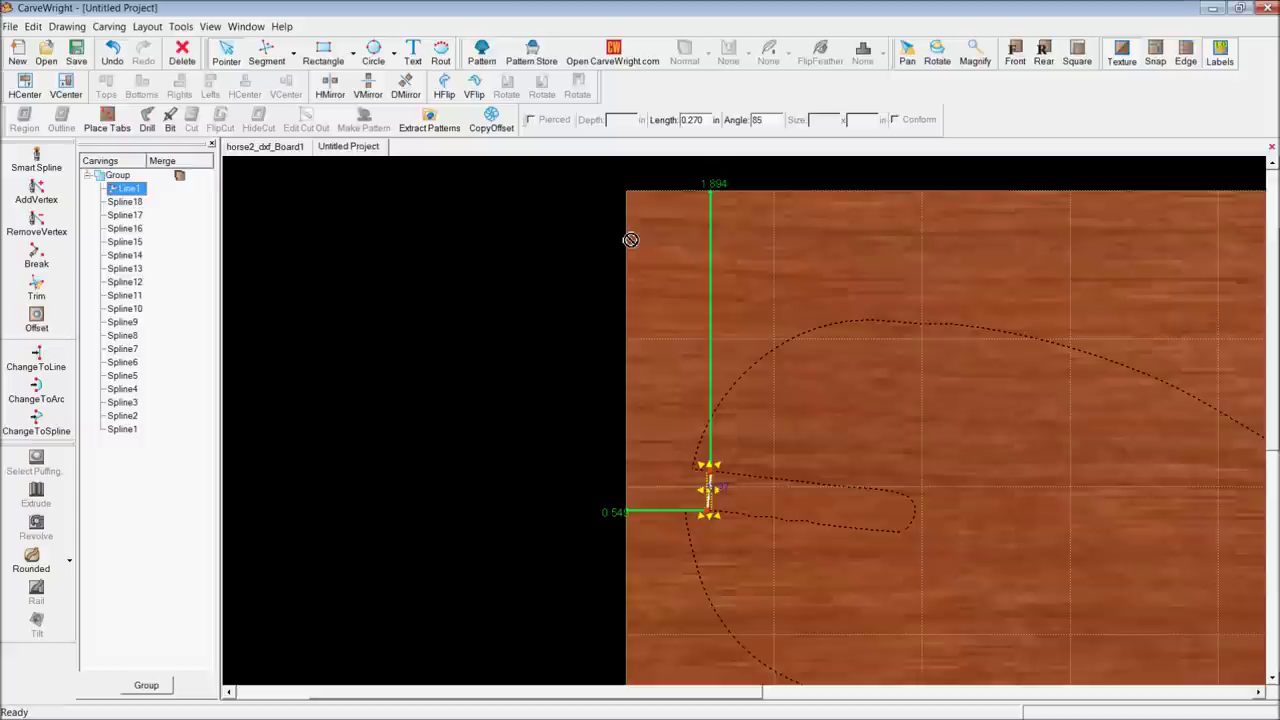
left_click(118, 176)
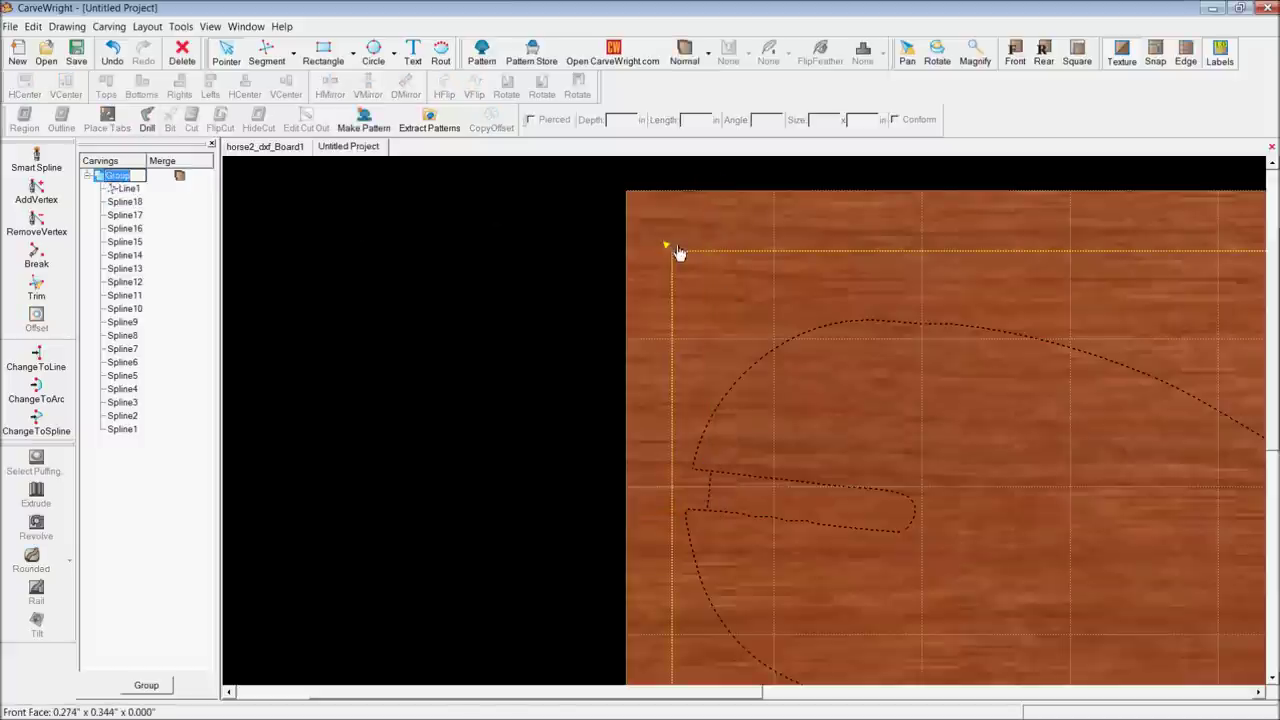
left_click_drag(697, 272, 723, 309)
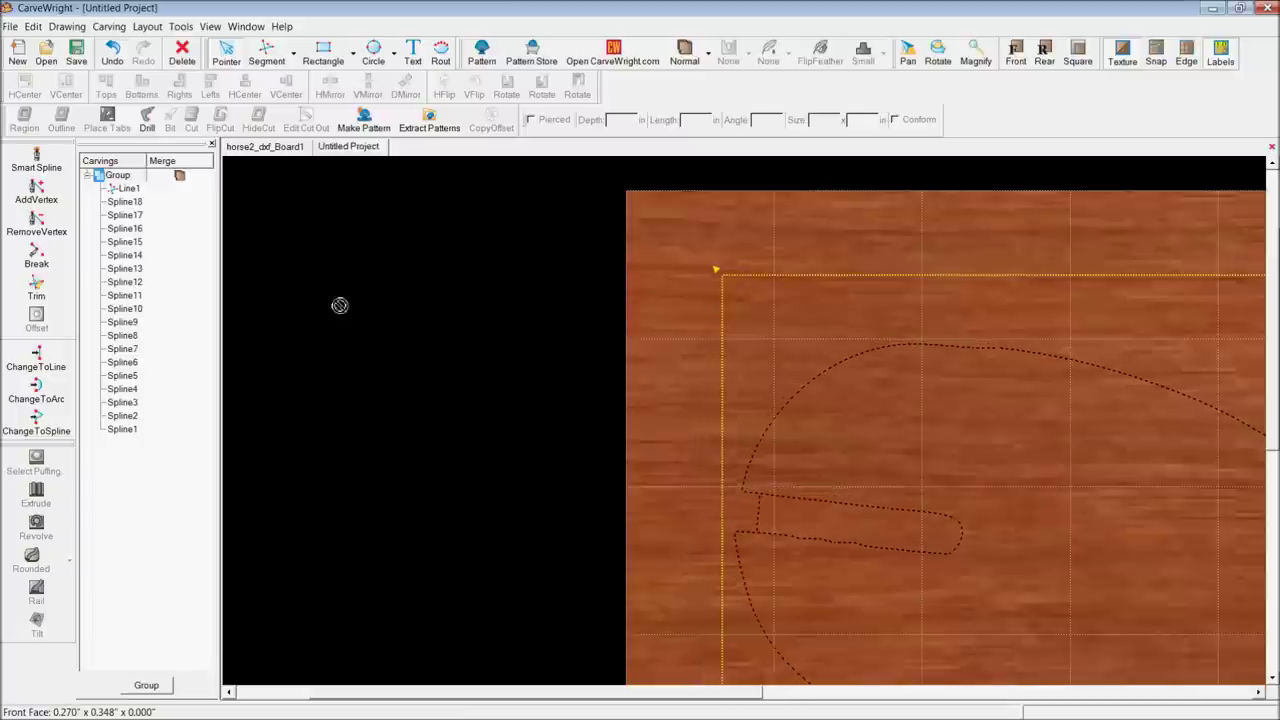
left_click(123, 189)
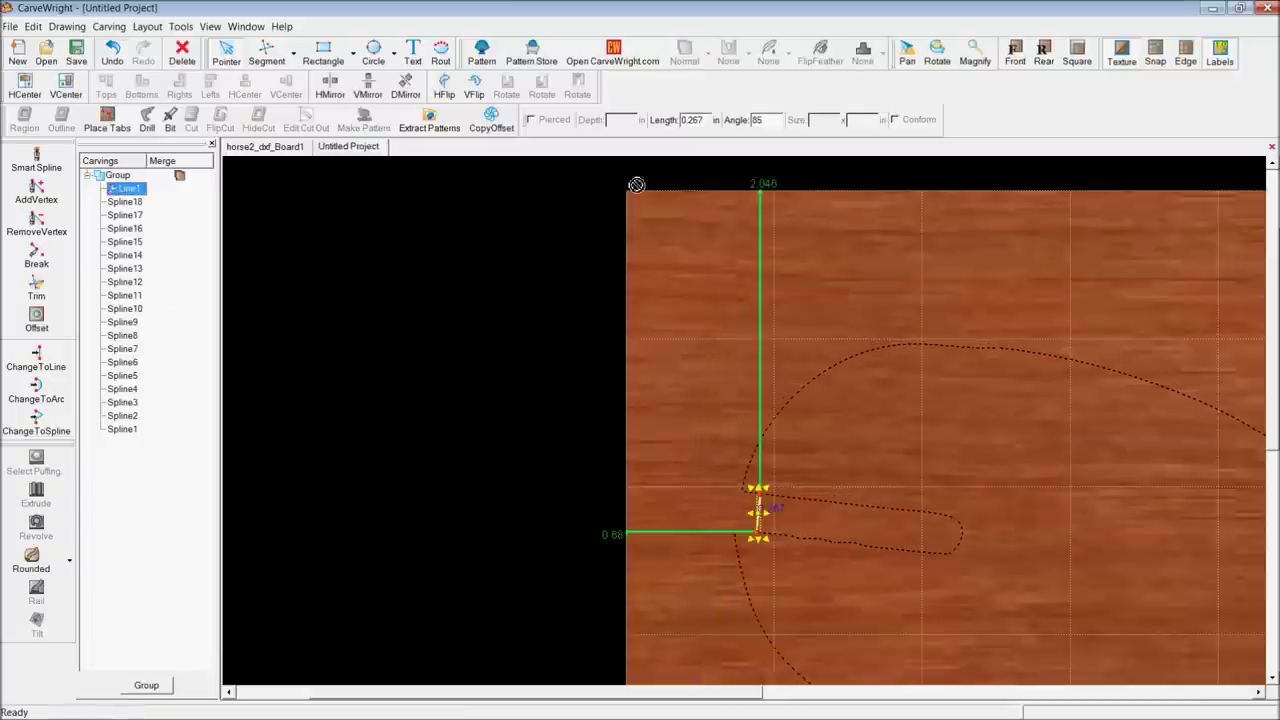
Move the group further down and right in two more moves, rechecking Line1 each time
left_click(124, 187)
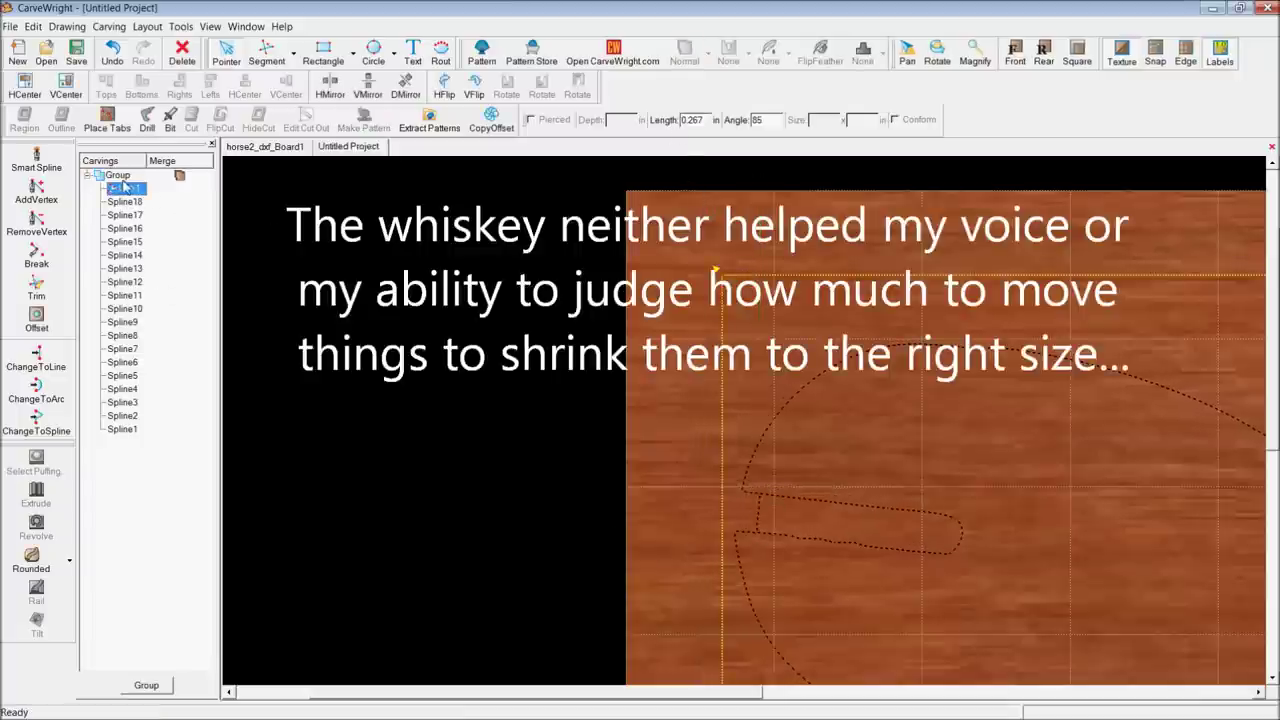
left_click(728, 279)
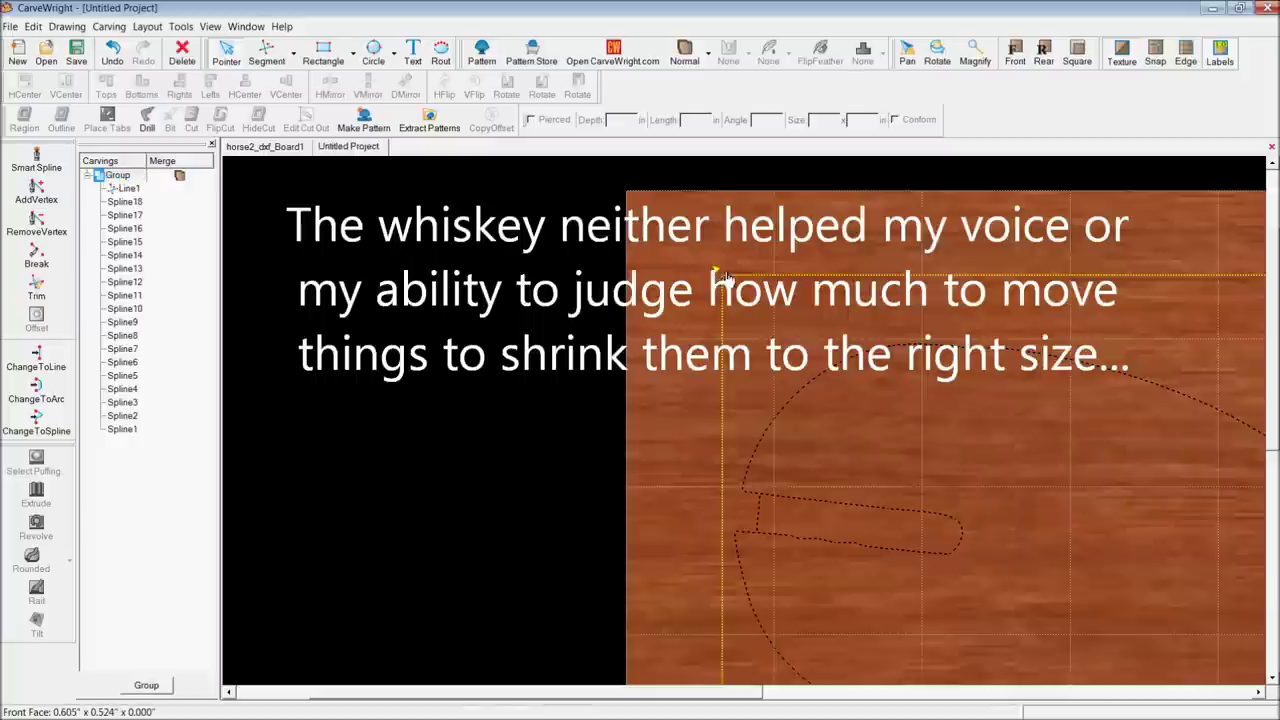
left_click_drag(728, 279, 770, 331)
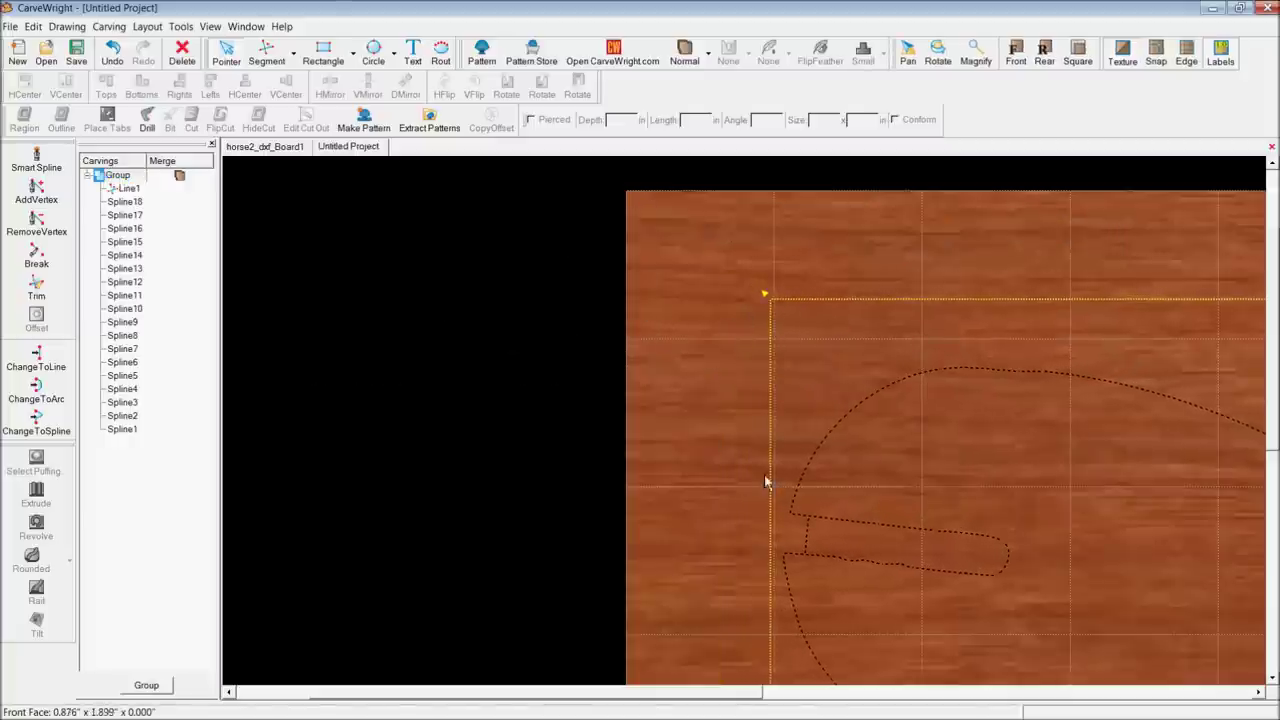
left_click(116, 190)
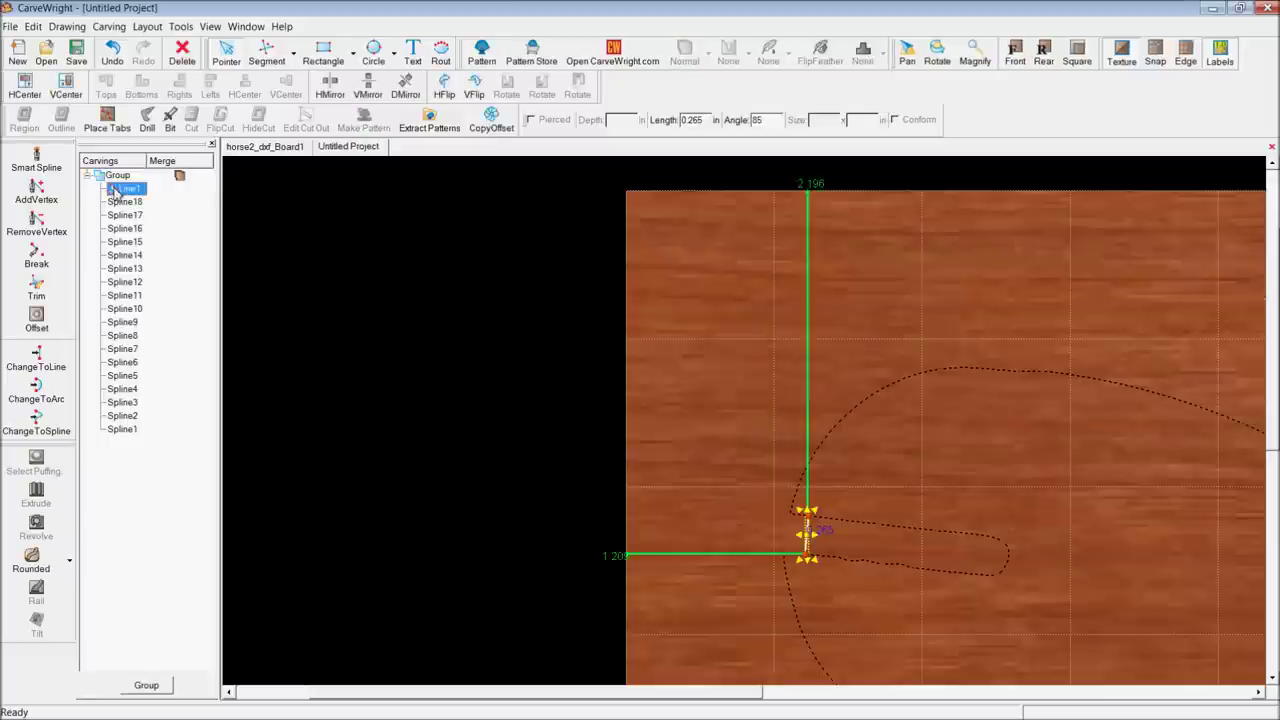
left_click(122, 176)
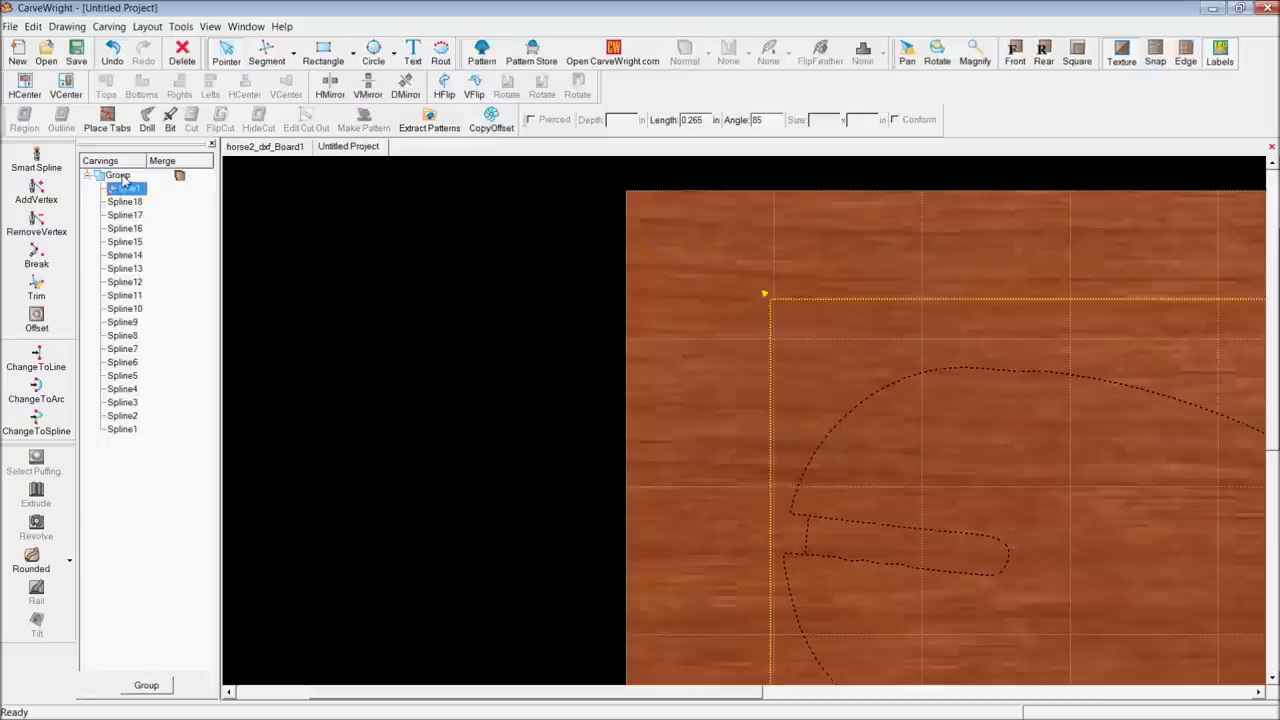
left_click_drag(772, 300, 866, 429)
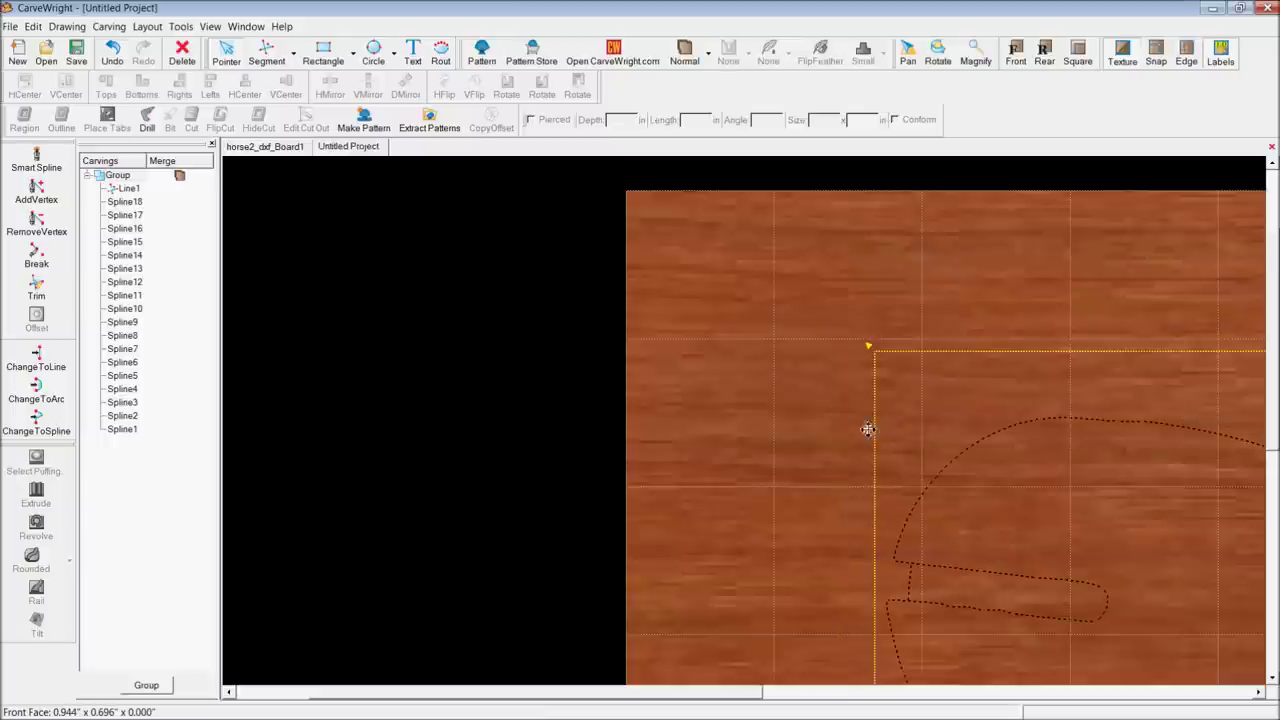
left_click(124, 190)
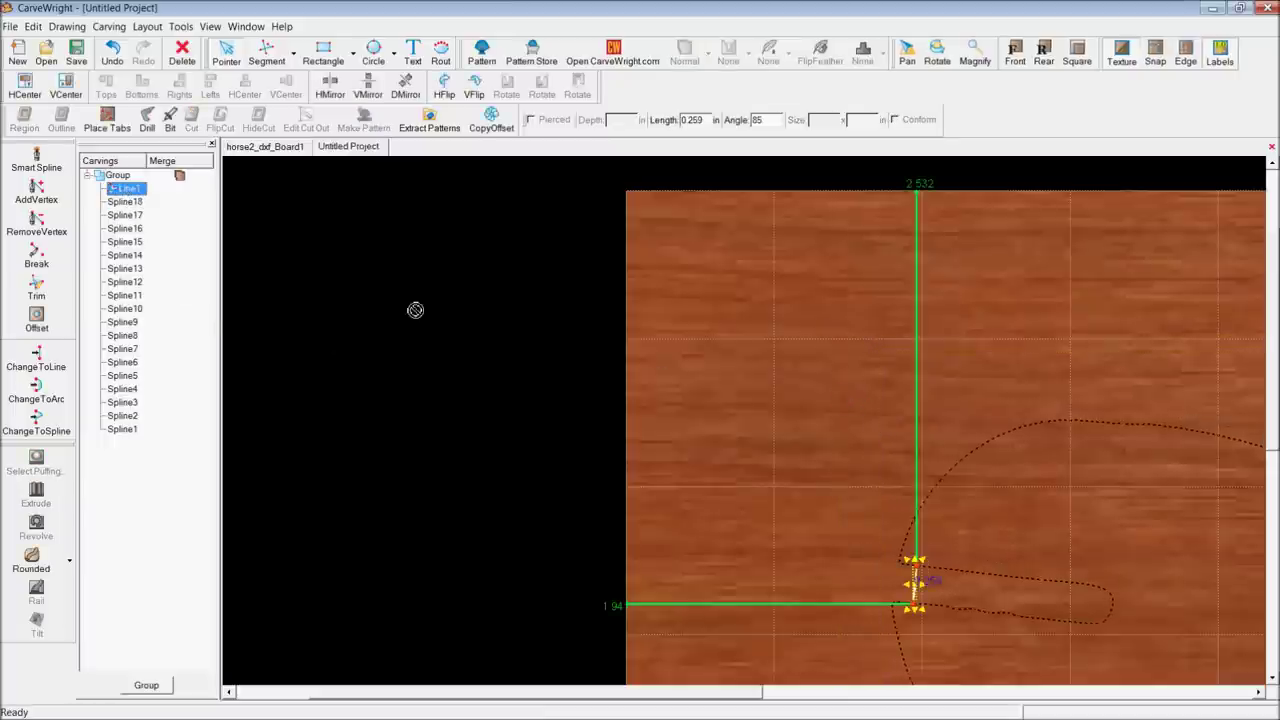
left_click(118, 176)
Shrink the group from its top-left corner so it fits on the board
scroll(480, 425, "down", 5)
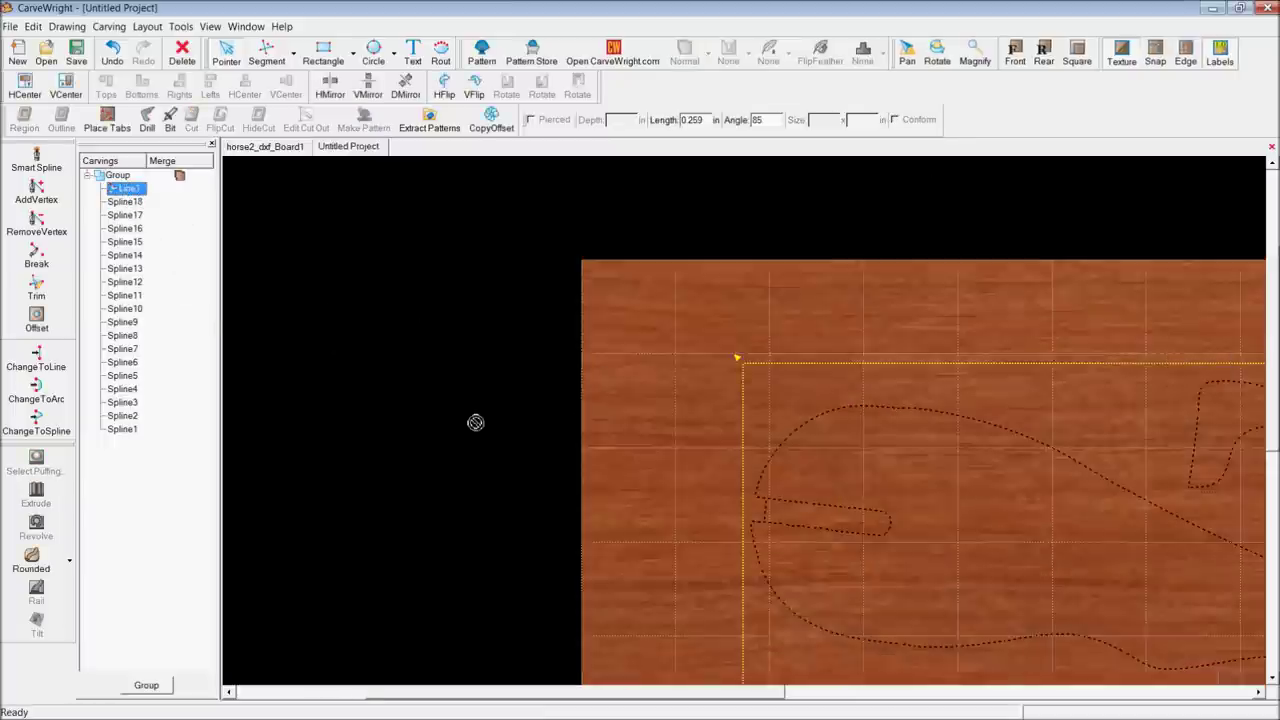
scroll(700, 525, "down", 5)
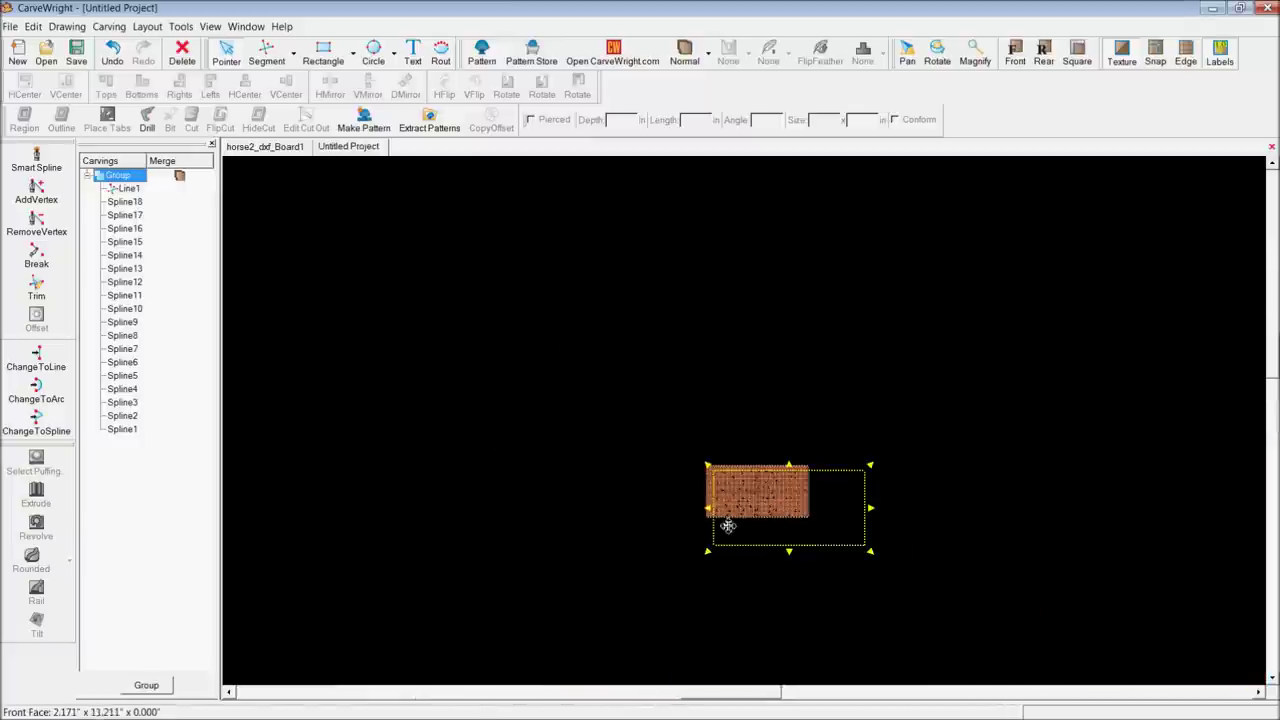
mouse_move(719, 479)
left_mouse_down()
mouse_move(762, 503)
mouse_move(741, 490)
left_mouse_up()
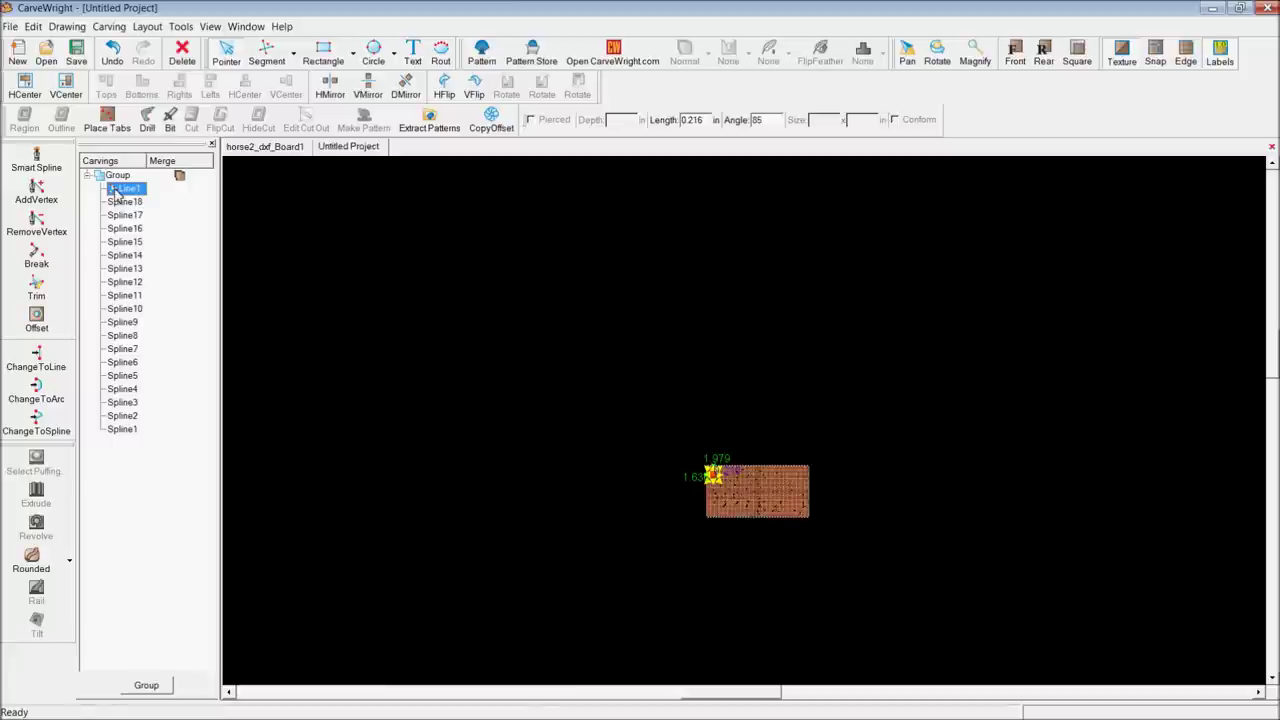
Delete the short notch line Line1, leaving only the 18 spline outlines
scroll(689, 529, "down", 1)
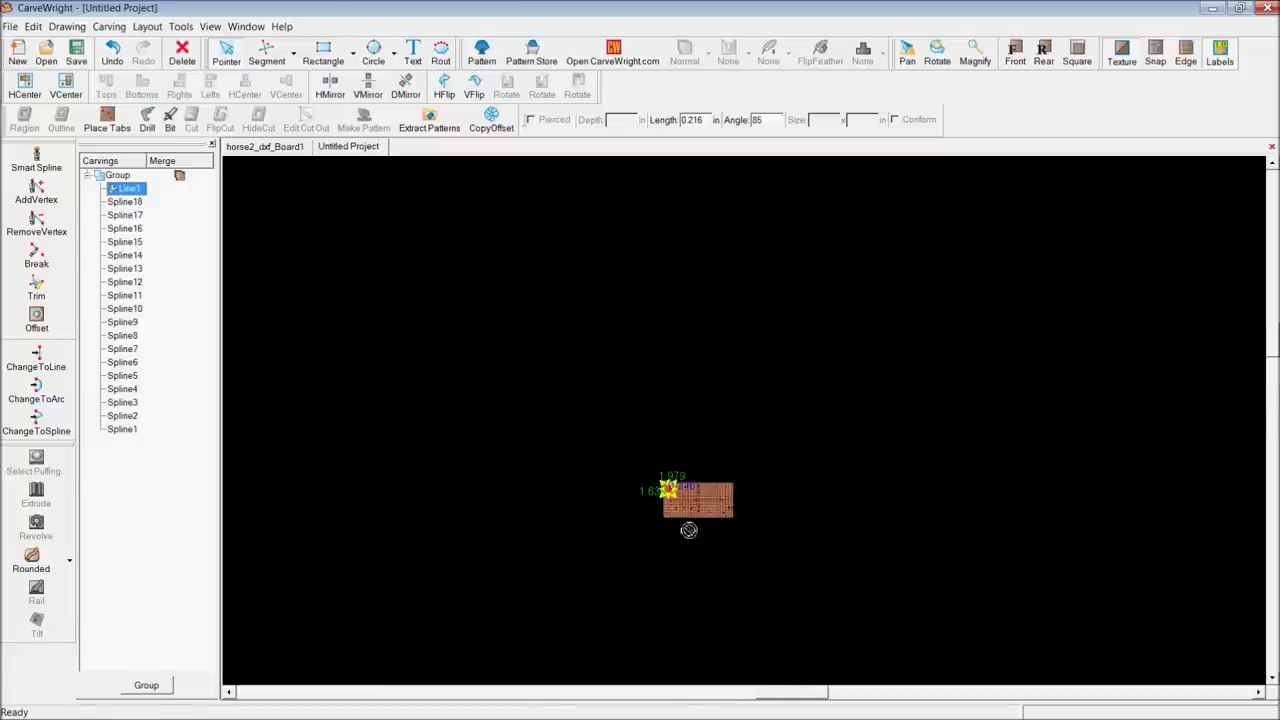
scroll(743, 497, "up", 4)
scroll(743, 363, "up", 6)
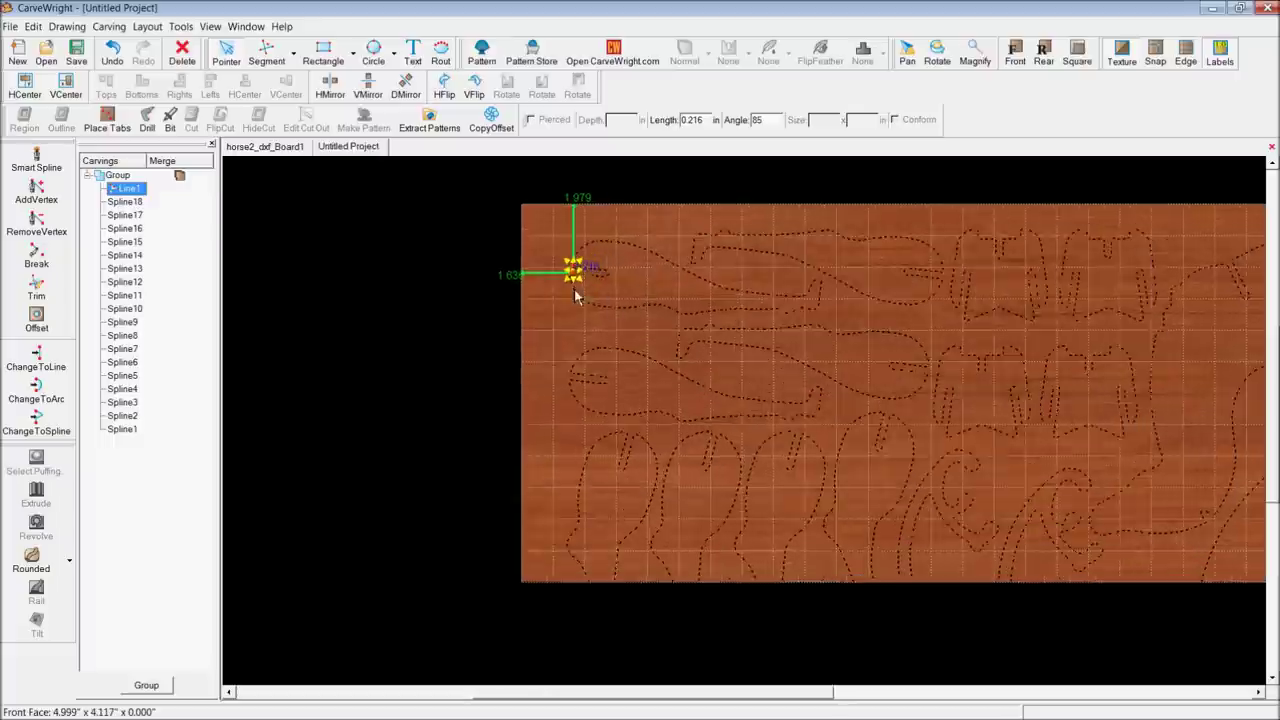
left_click(548, 349)
scroll(591, 297, "up", 4)
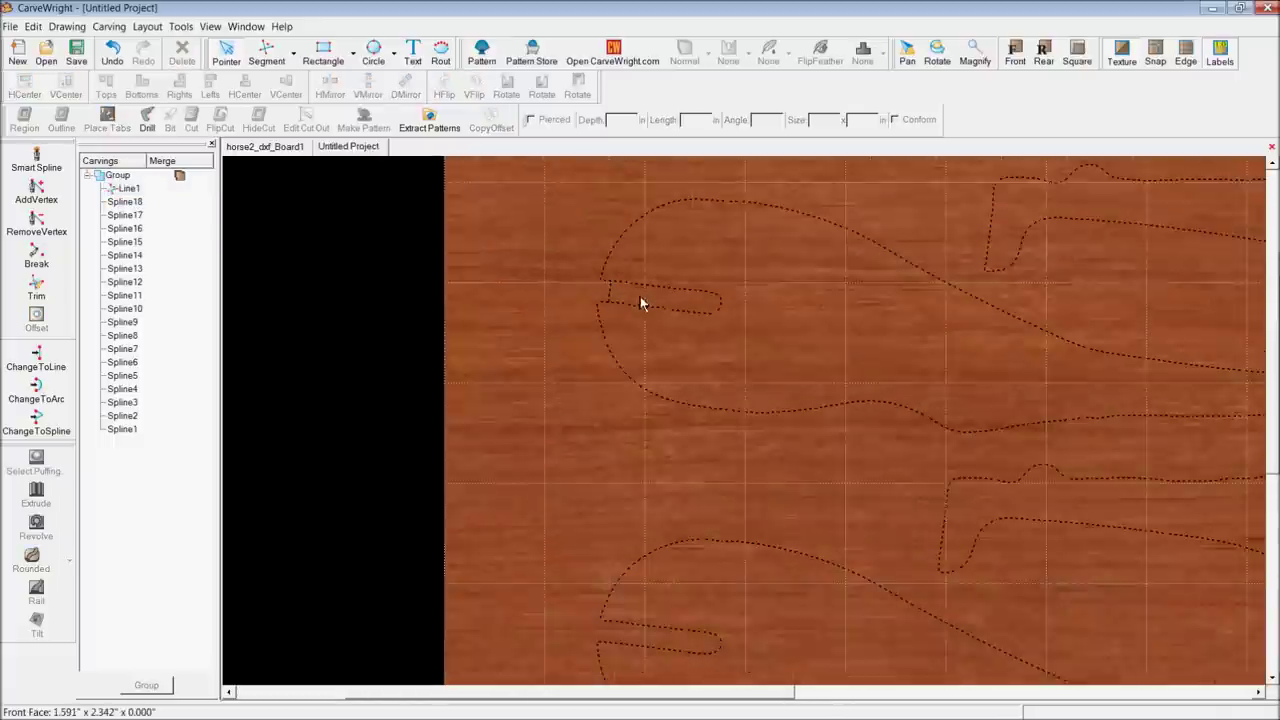
left_click(617, 322)
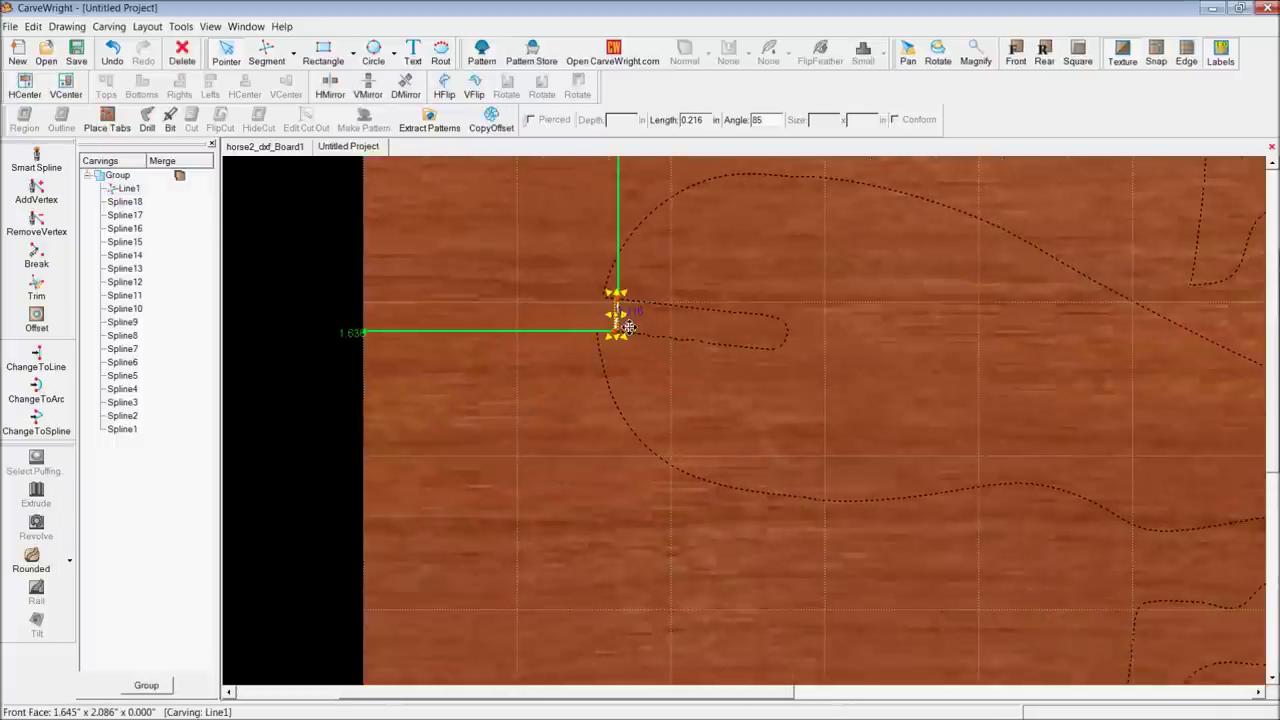
key("Delete")
scroll(850, 395, "down", 10)
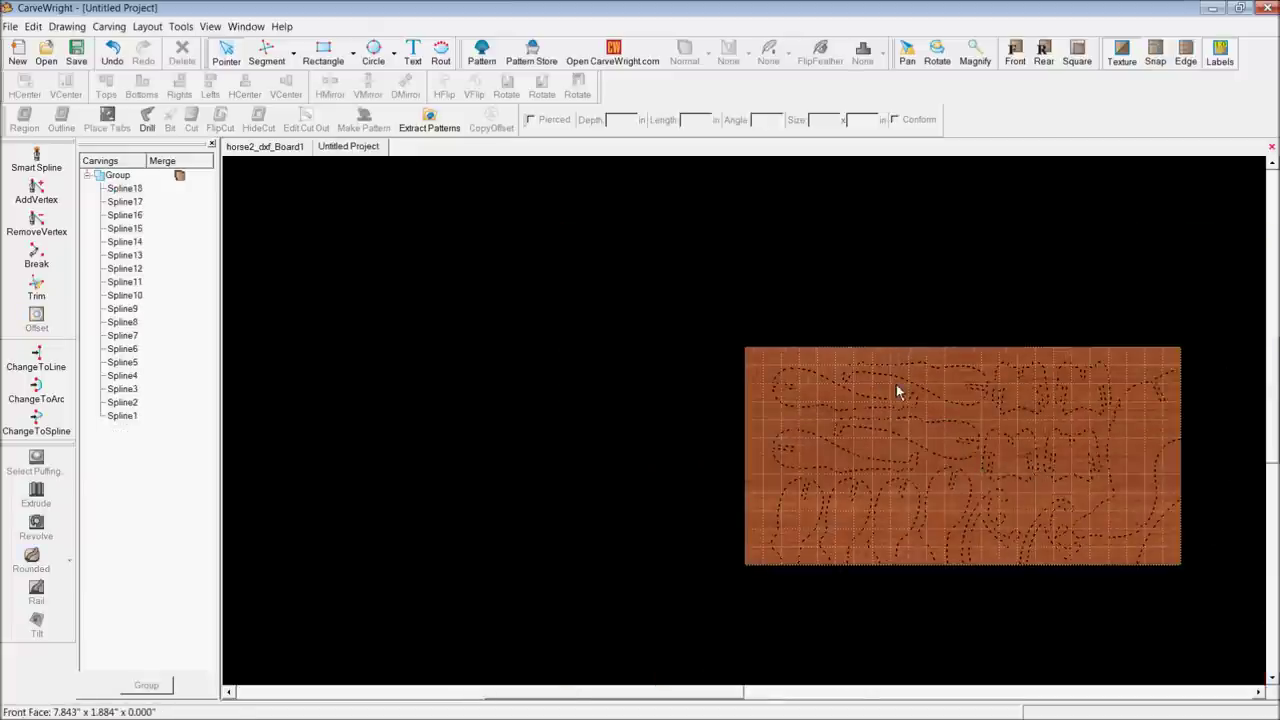
Set the board length to 36 inches in Board Settings and accept the below-minimum size warning
left_click(33, 26)
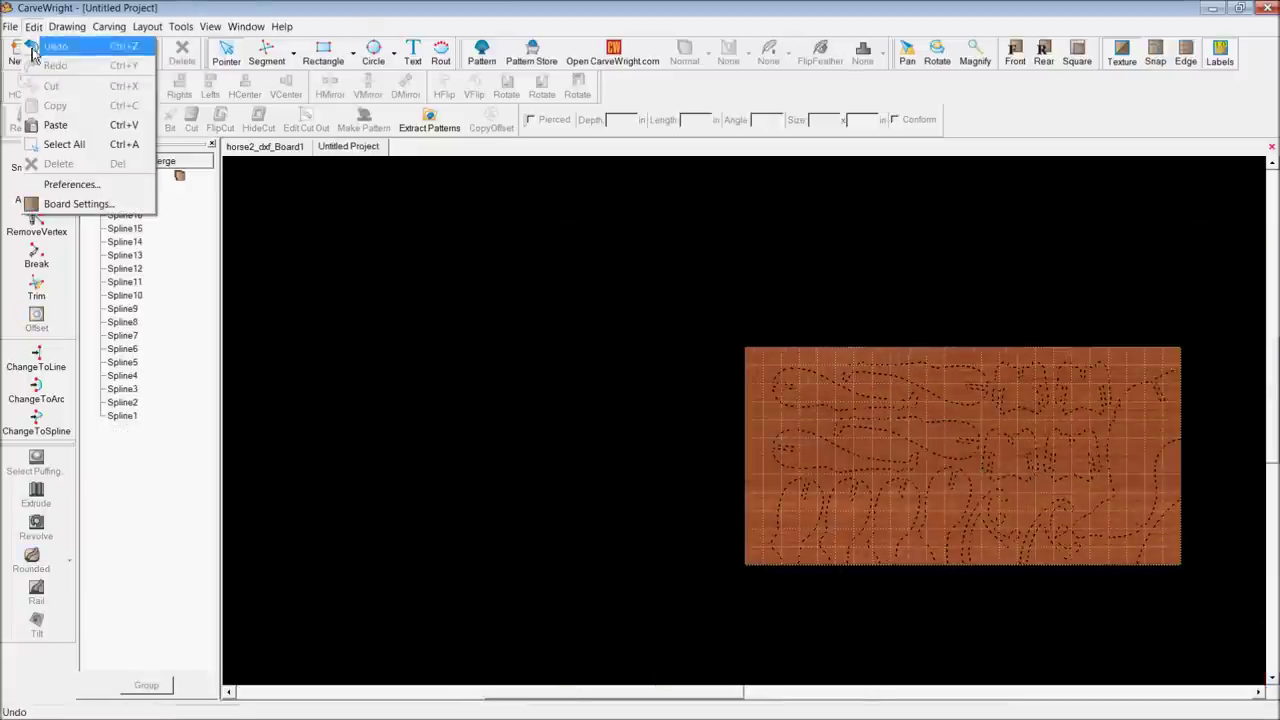
left_click(79, 205)
double_click(647, 289)
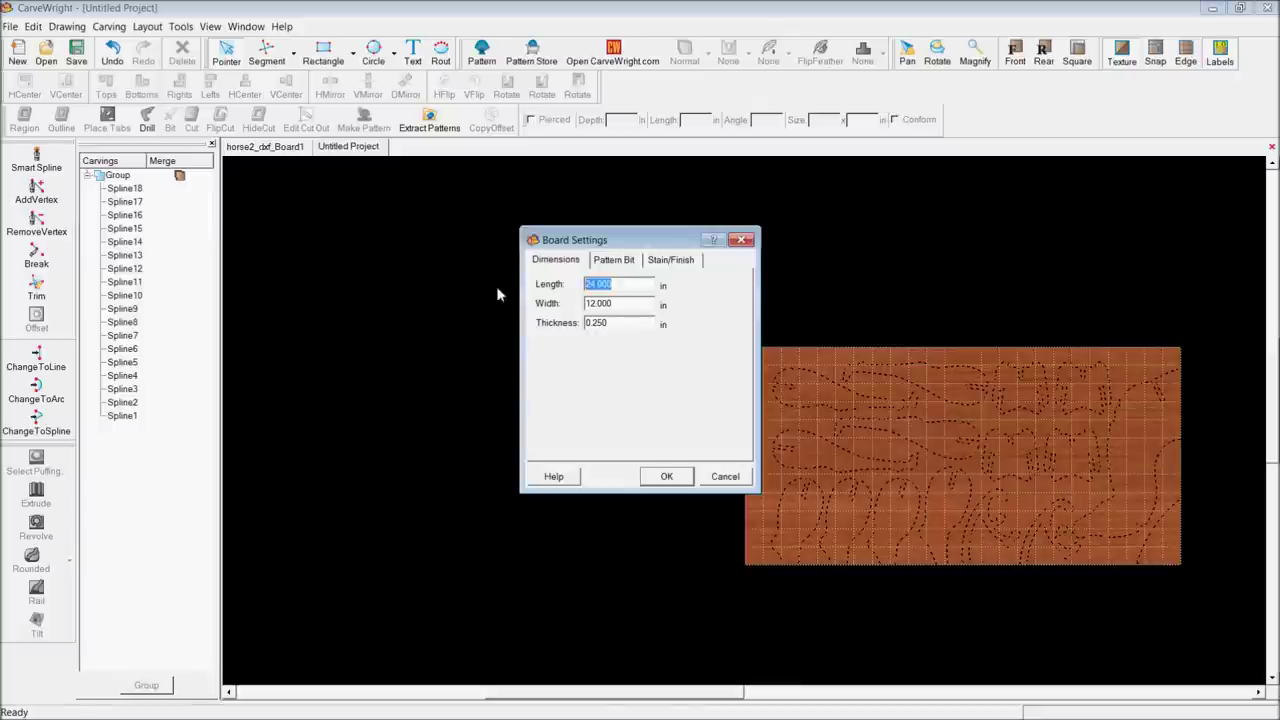
type("36")
key("Tab")
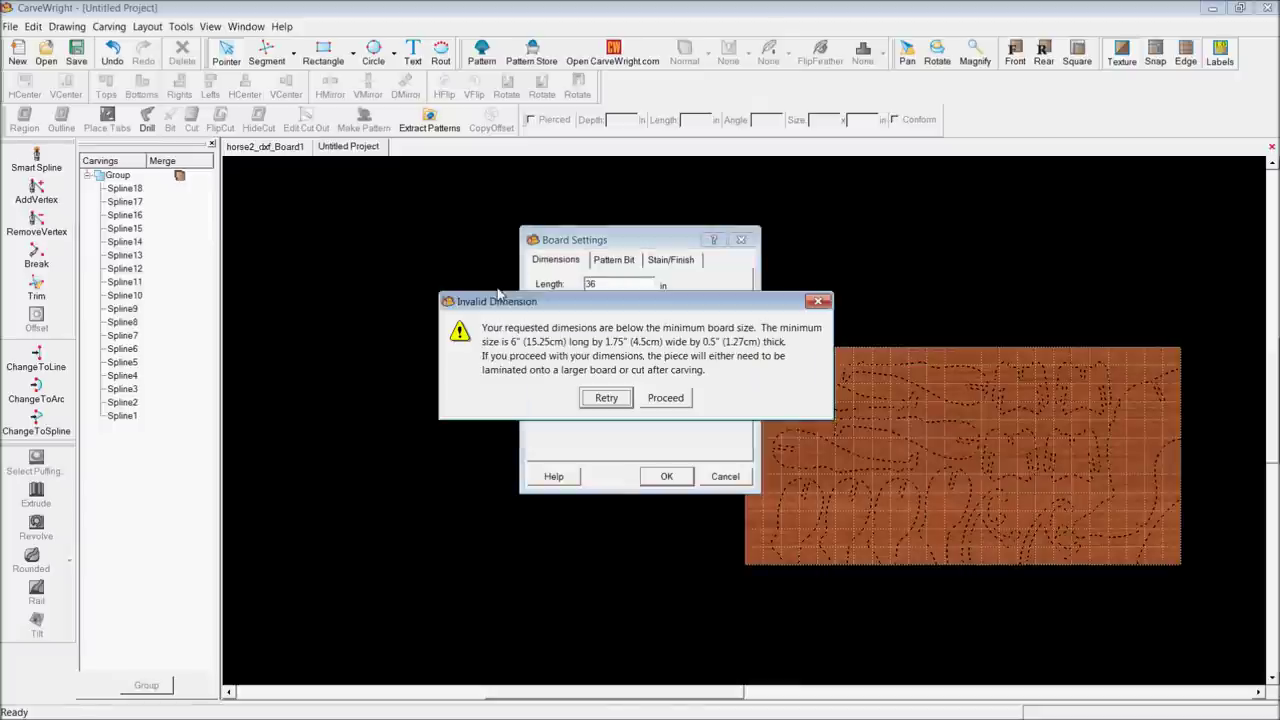
left_click(652, 398)
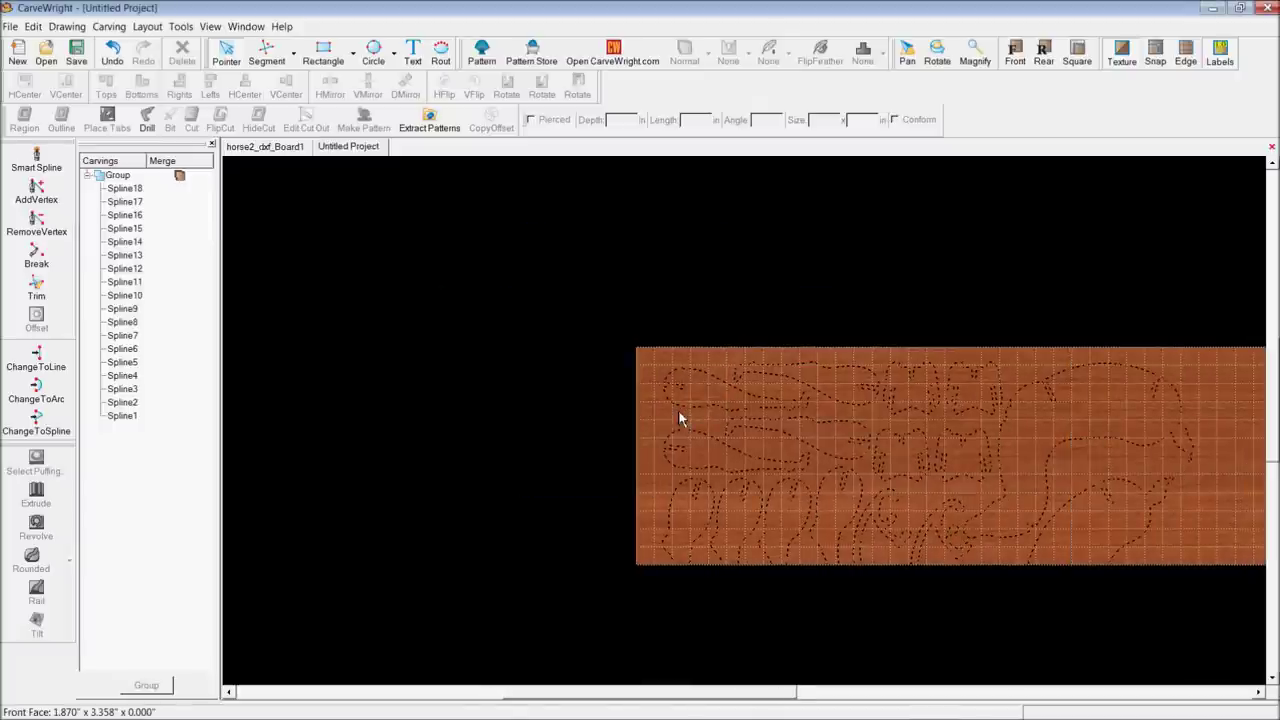
scroll(678, 410, "down", 1)
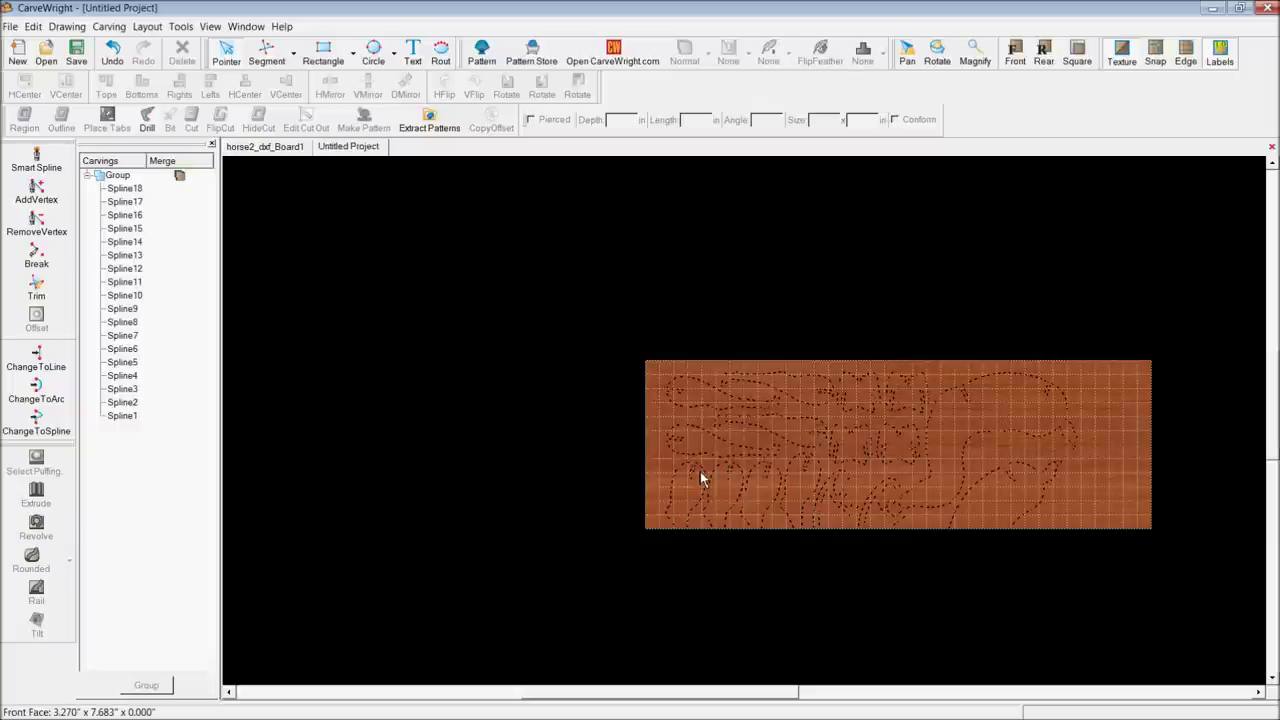
Place the narrow reindeer piece at the right end of the board
left_click_drag(700, 471, 1143, 410)
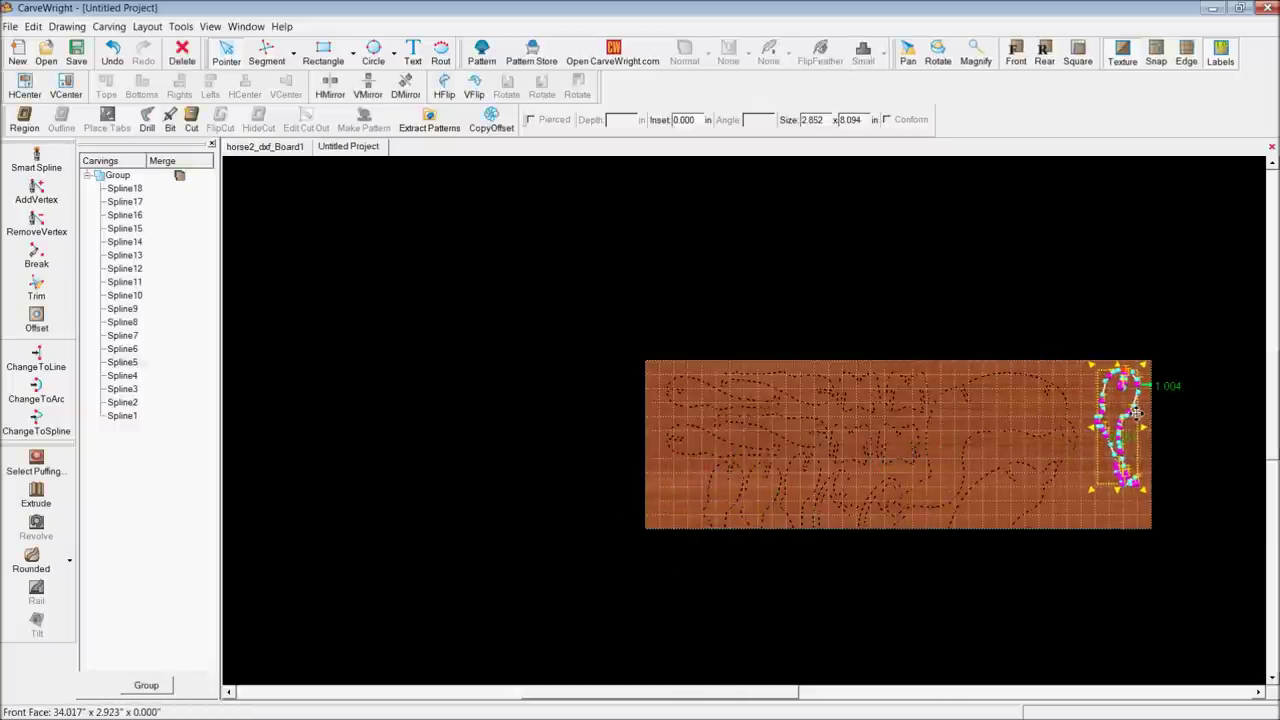
key("ctrl+z")
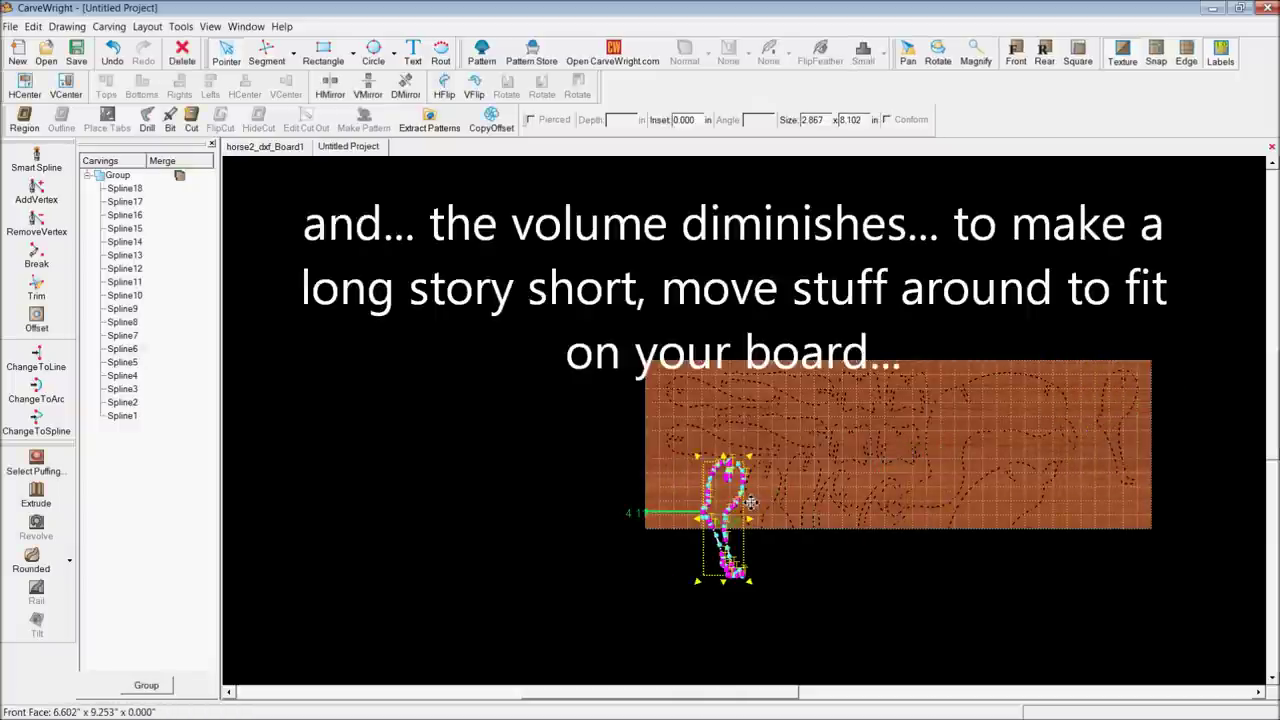
left_click_drag(746, 500, 1045, 418)
left_click_drag(956, 475, 1073, 445)
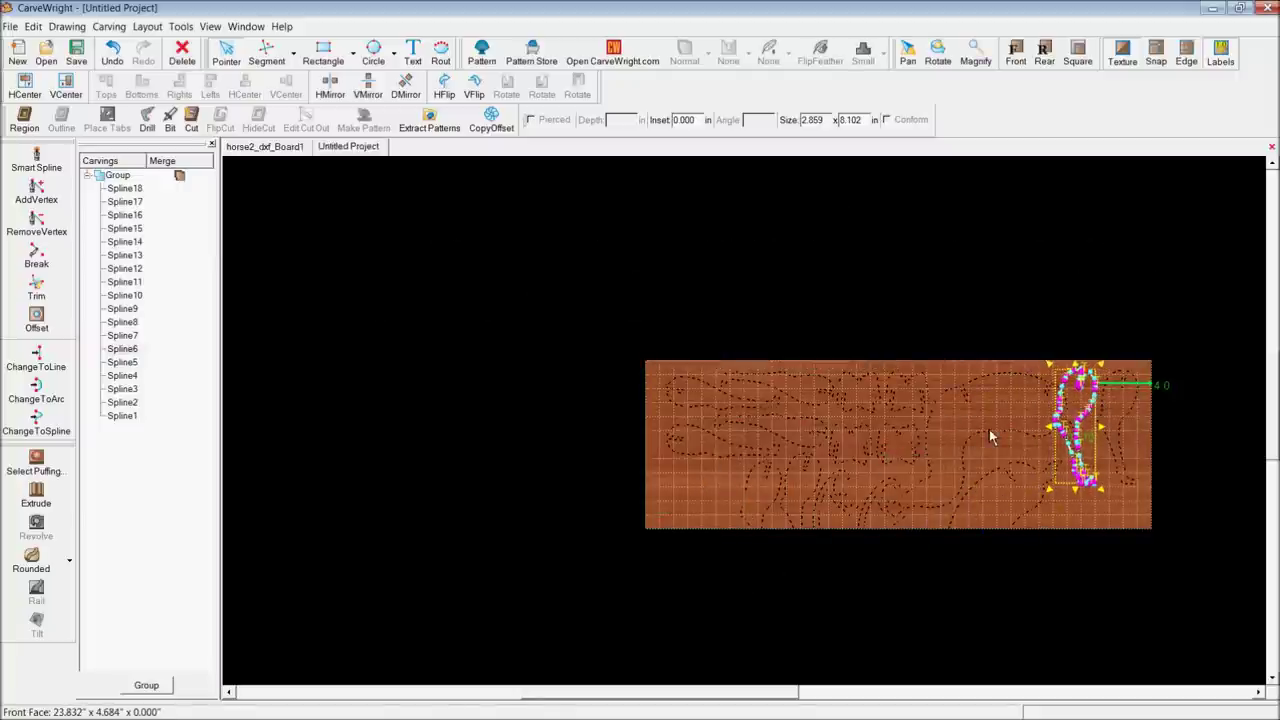
scroll(1012, 437, "up", 3)
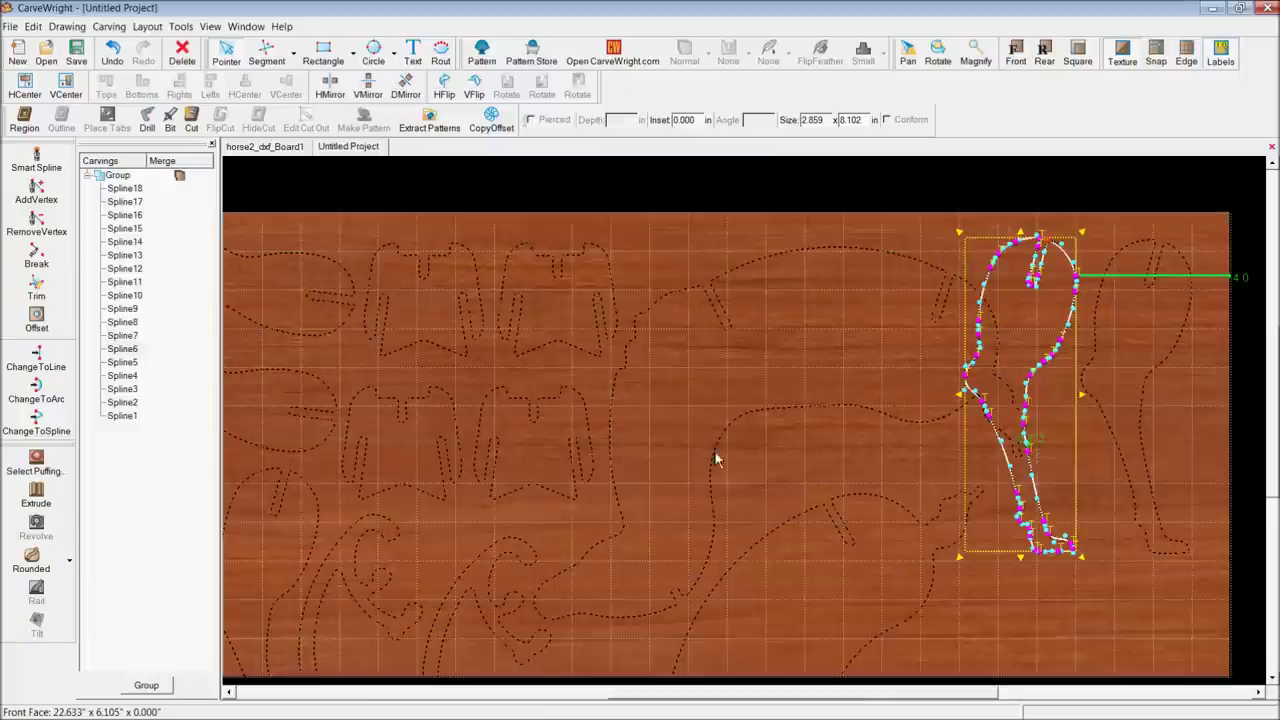
scroll(716, 459, "down", 4)
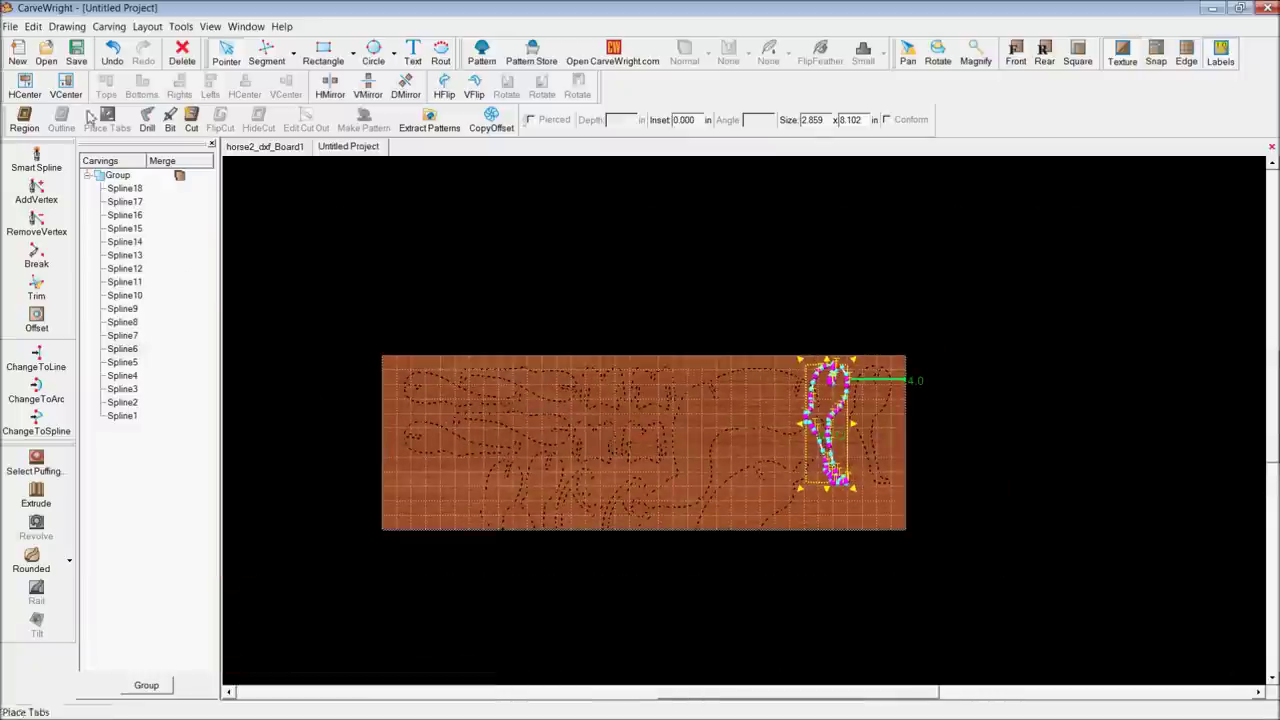
Change the board length from 36 to 48 inches and proceed past the minimum-size warning
left_click(33, 26)
left_click(60, 204)
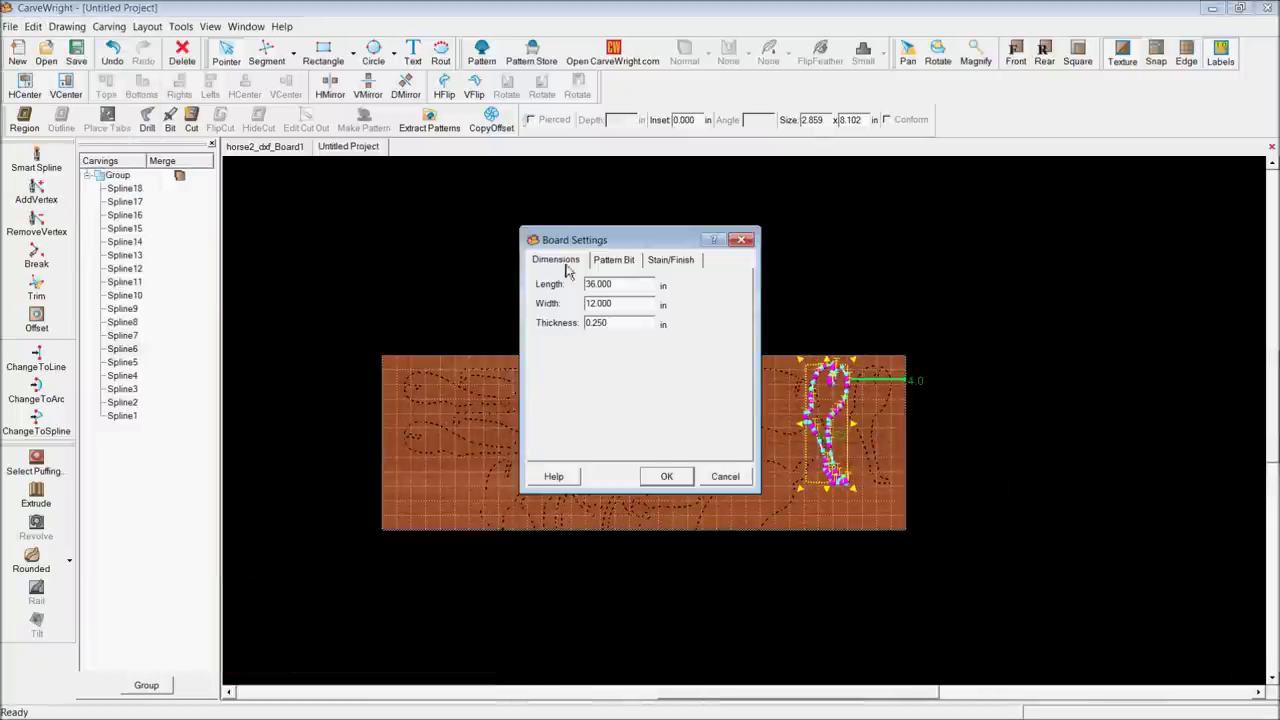
left_click_drag(627, 287, 528, 288)
type("48")
key("Return")
left_click(681, 405)
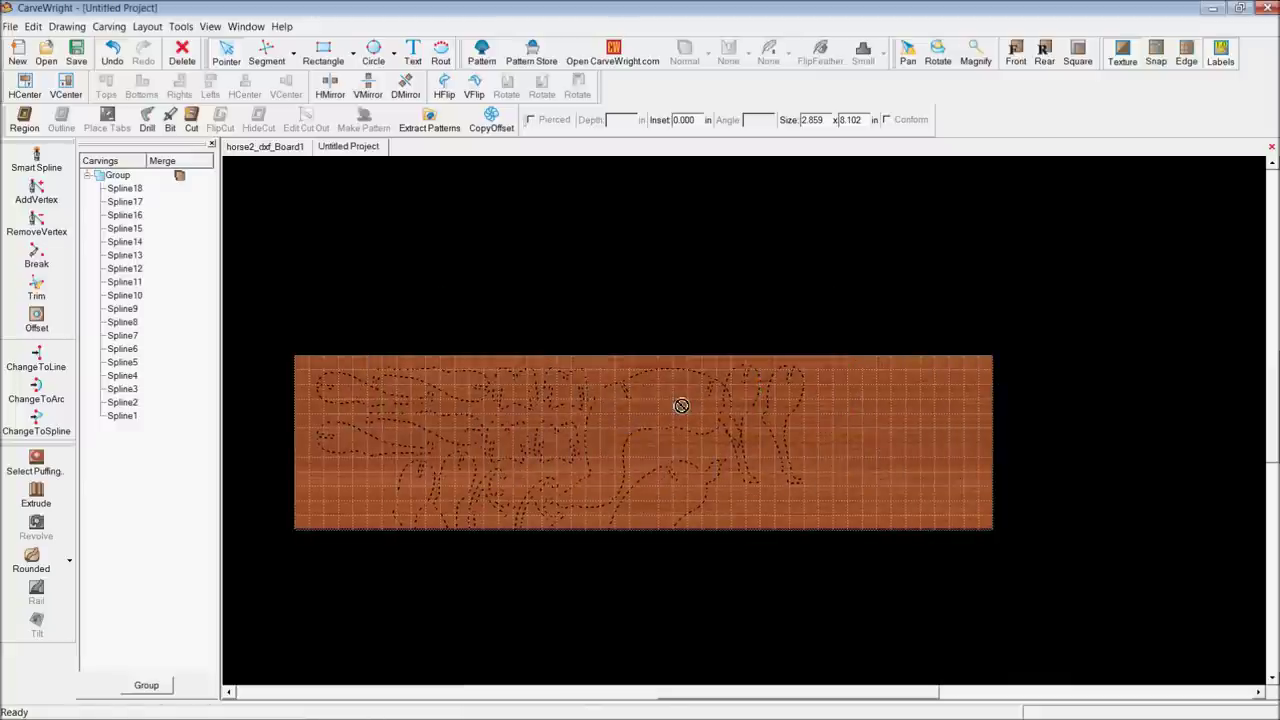
Move the narrow piece onto the board's right side and the large body piece to the right end
left_click(438, 497)
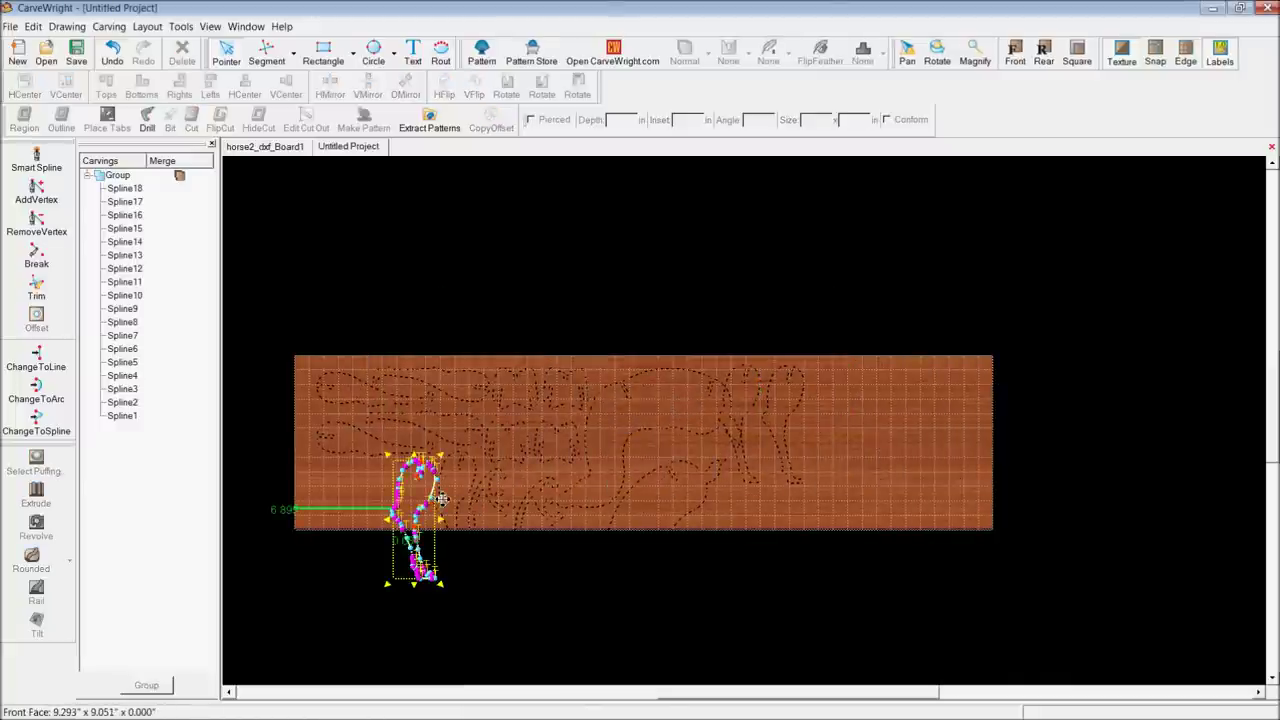
left_click_drag(438, 497, 850, 405)
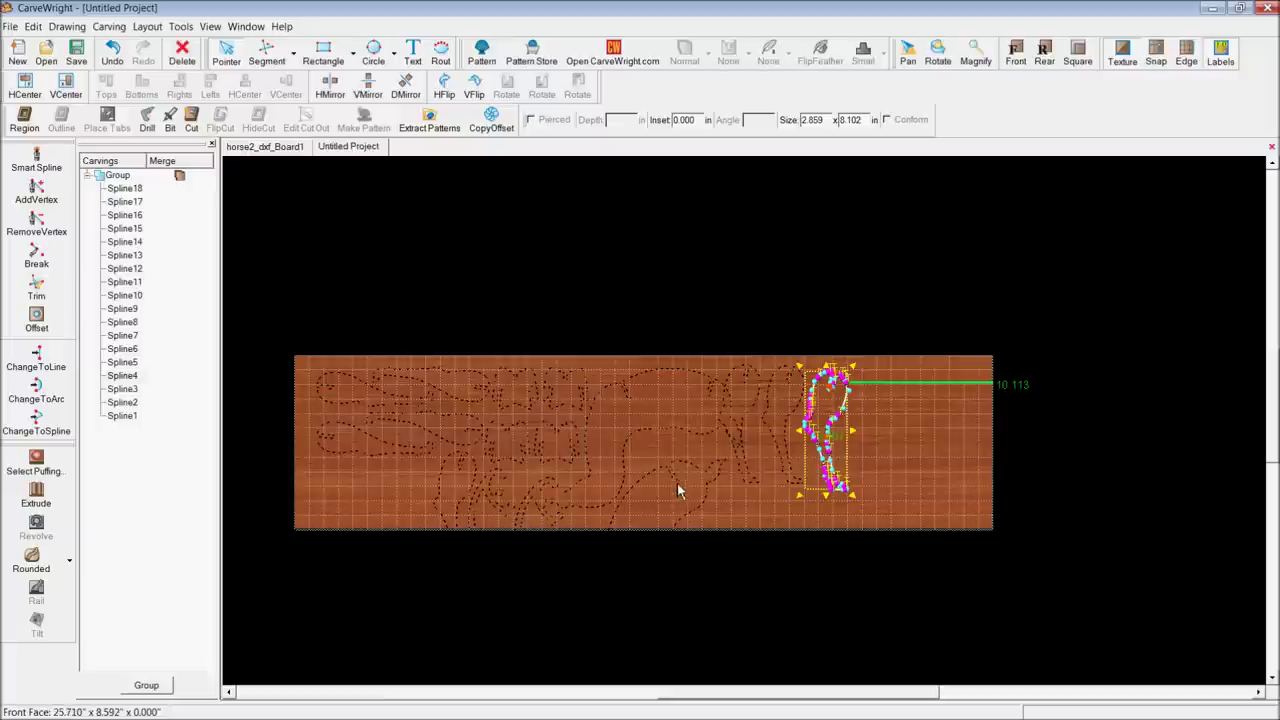
left_click(673, 472)
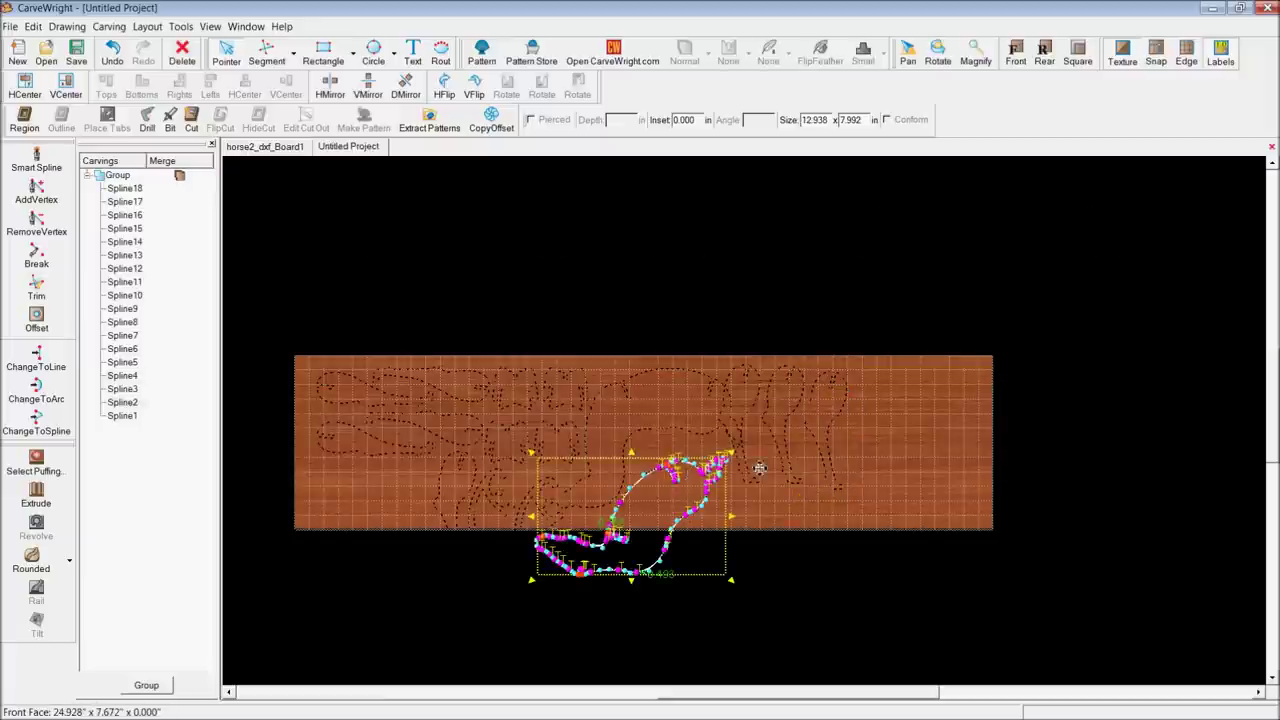
left_click_drag(728, 460, 830, 433)
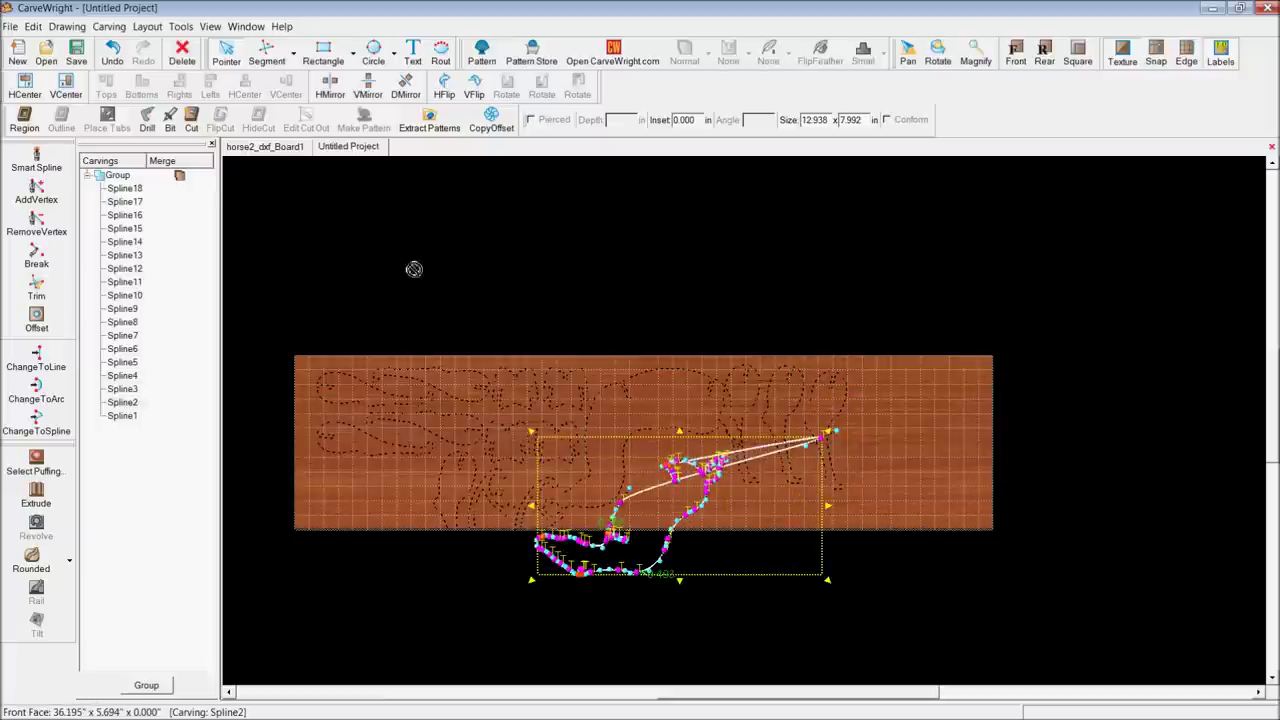
left_click(112, 52)
left_click_drag(666, 484, 920, 419)
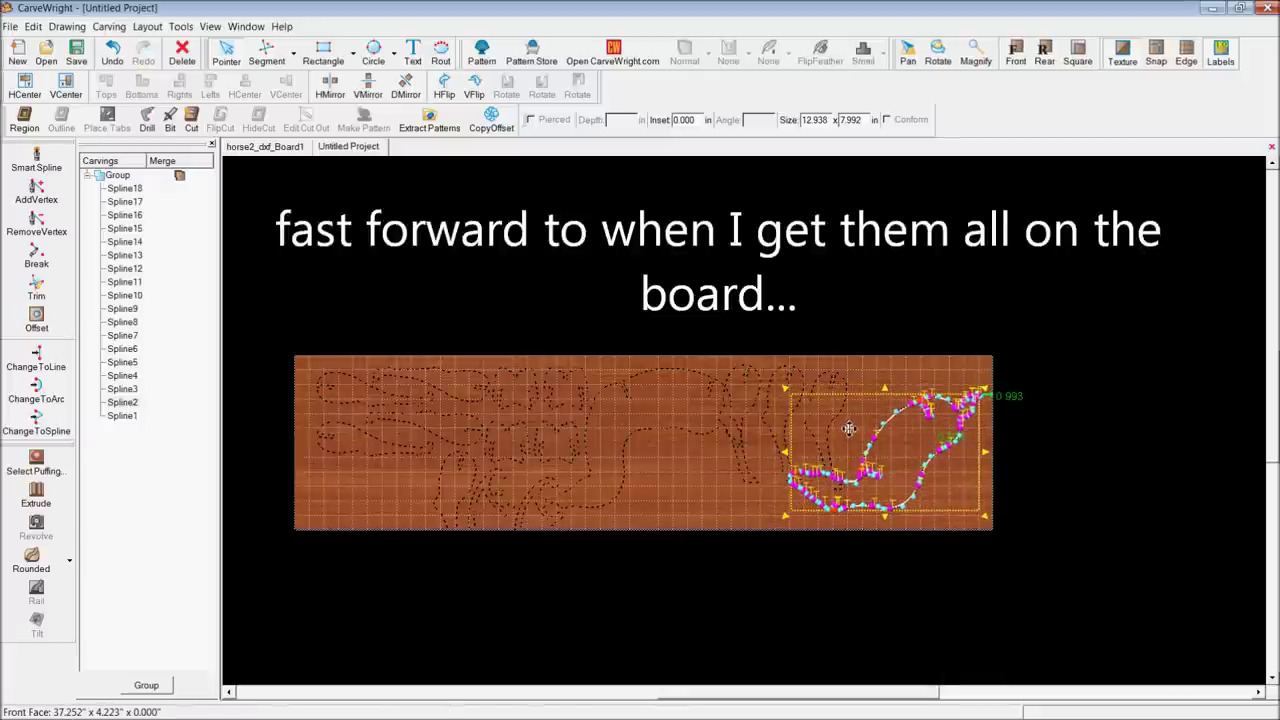
Nudge the narrow piece and the right-end piece slightly into their final positions
left_click(846, 428)
left_click_drag(852, 409, 855, 403)
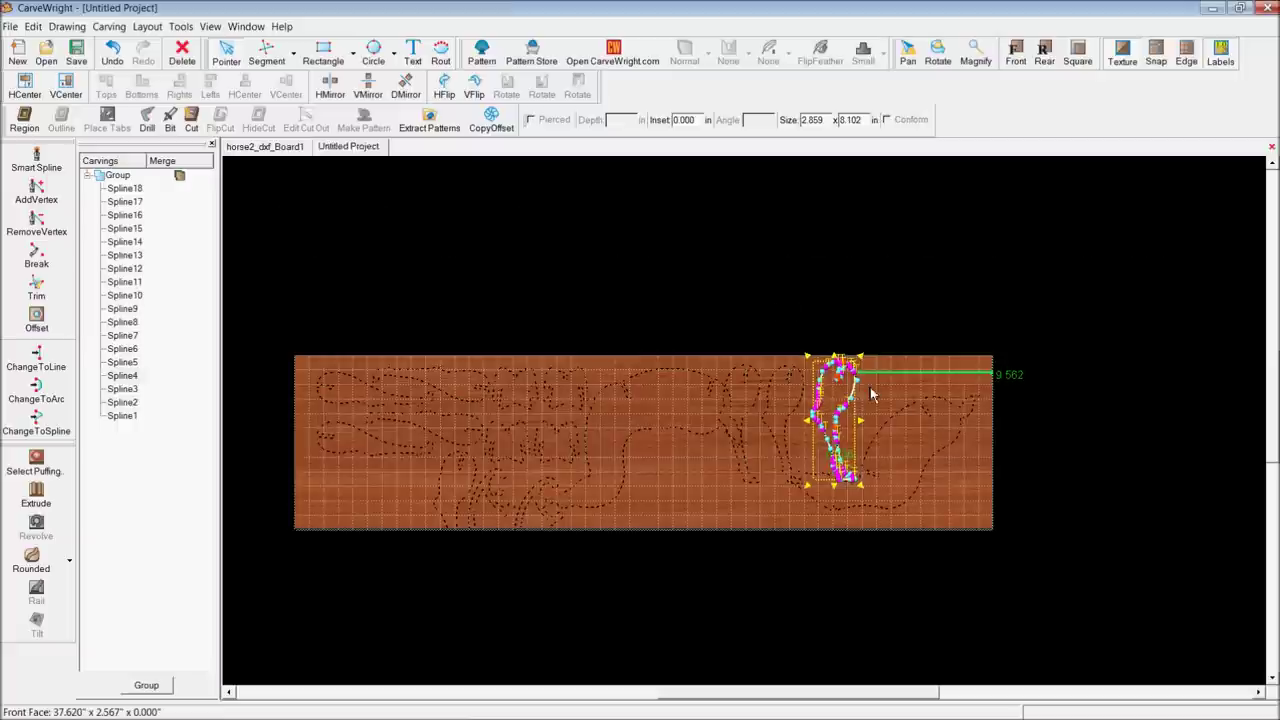
left_click(845, 409)
scroll(844, 464, "up", 5)
scroll(823, 540, "down", 5)
left_click(1130, 390)
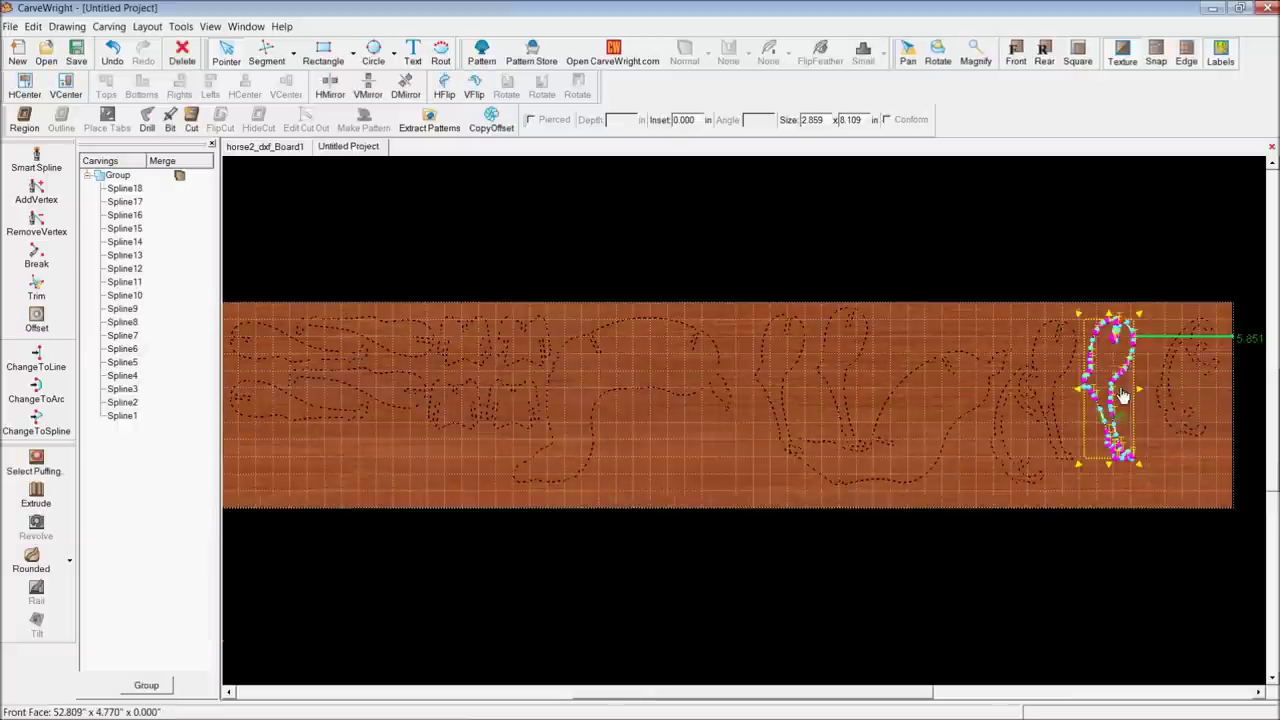
left_click_drag(1130, 390, 1100, 372)
Select all the reindeer pieces together as one group on the 48-inch board
left_click(676, 446)
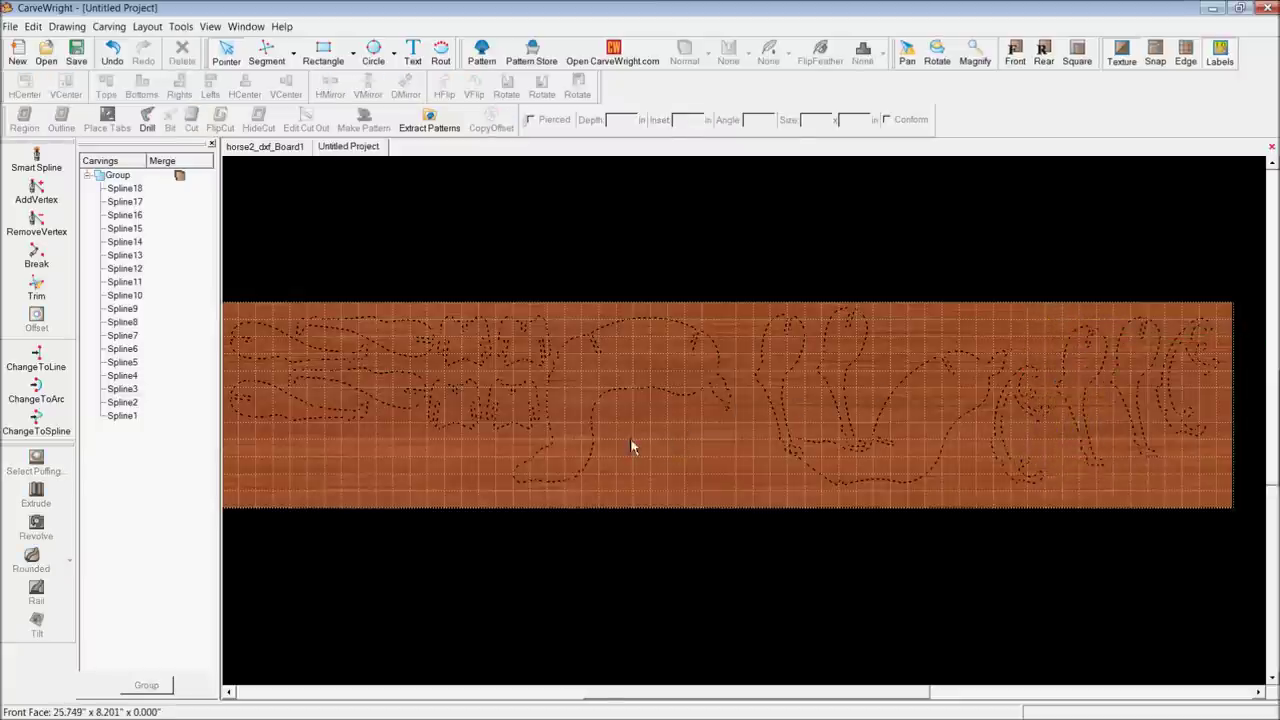
scroll(600, 444, "down", 2)
scroll(483, 446, "up", 3)
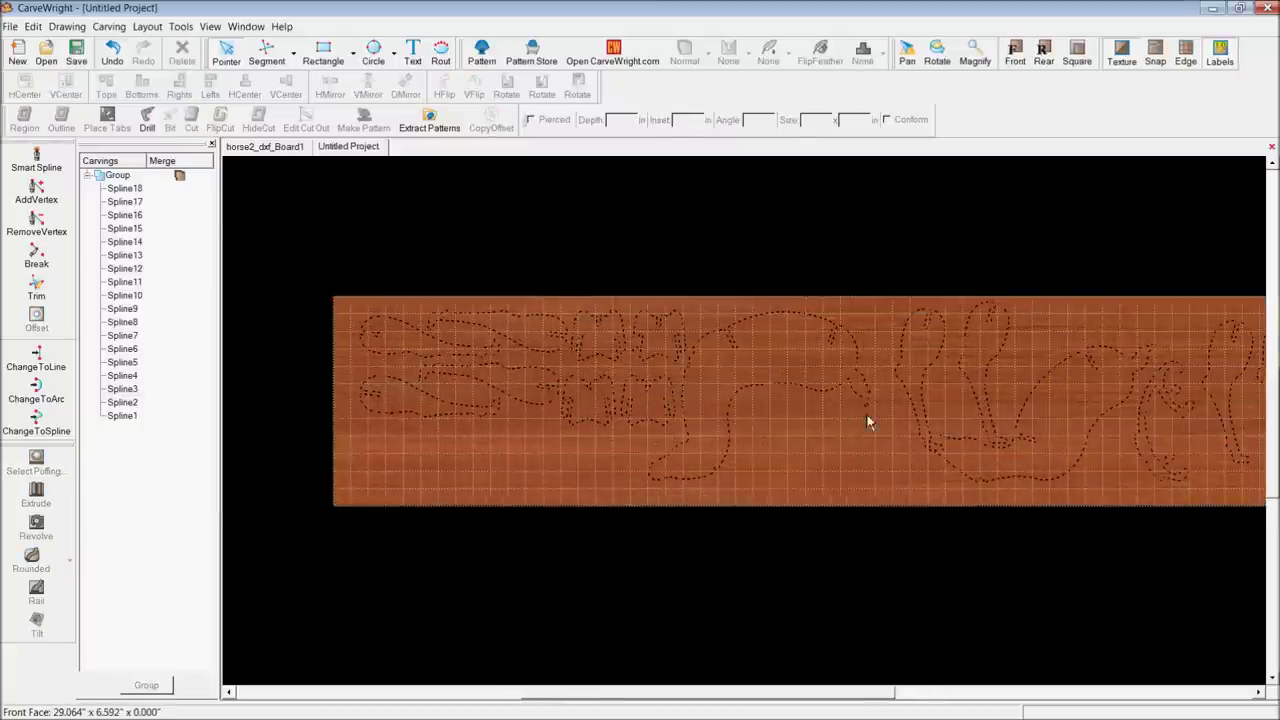
scroll(883, 412, "up", 2)
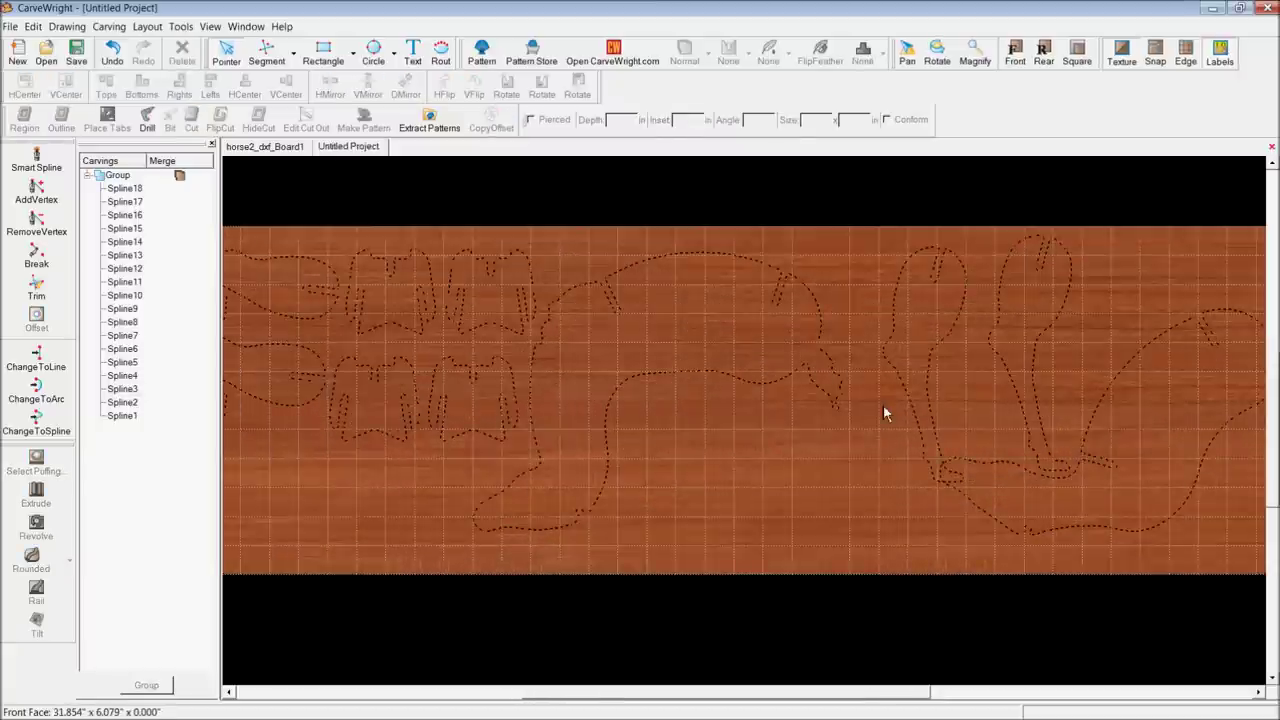
left_click(883, 410)
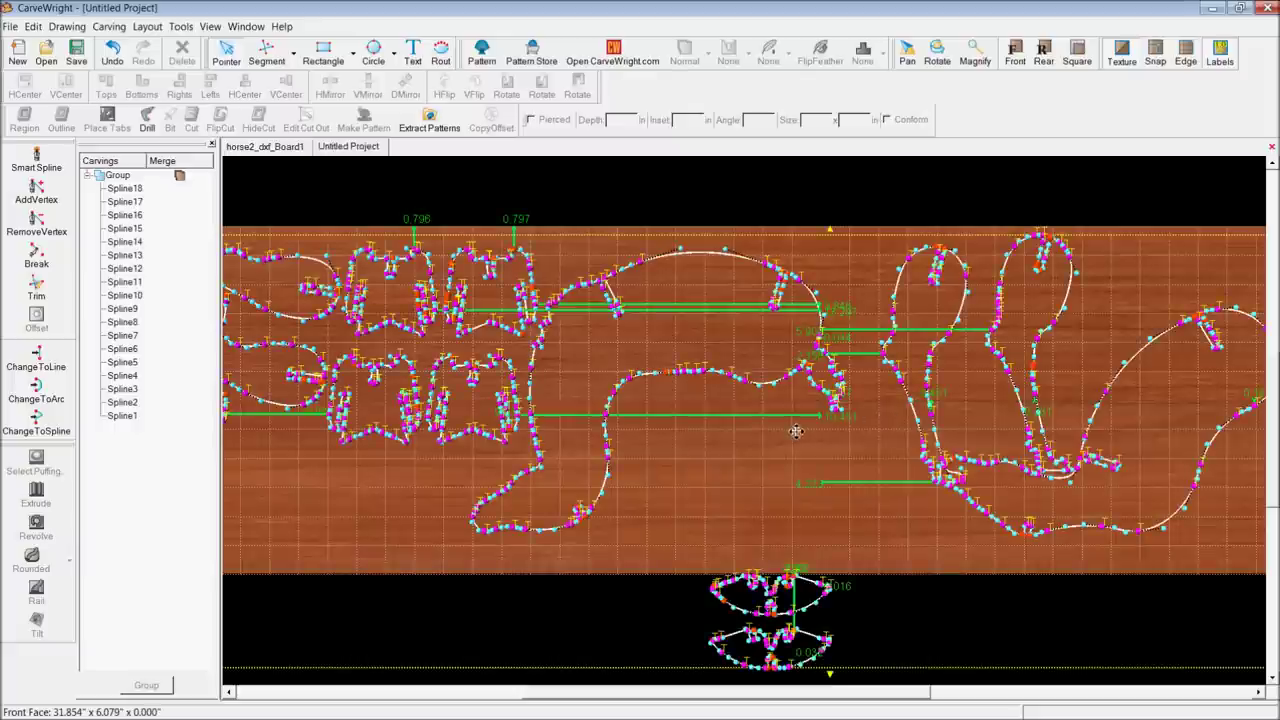
scroll(776, 544, "down", 5)
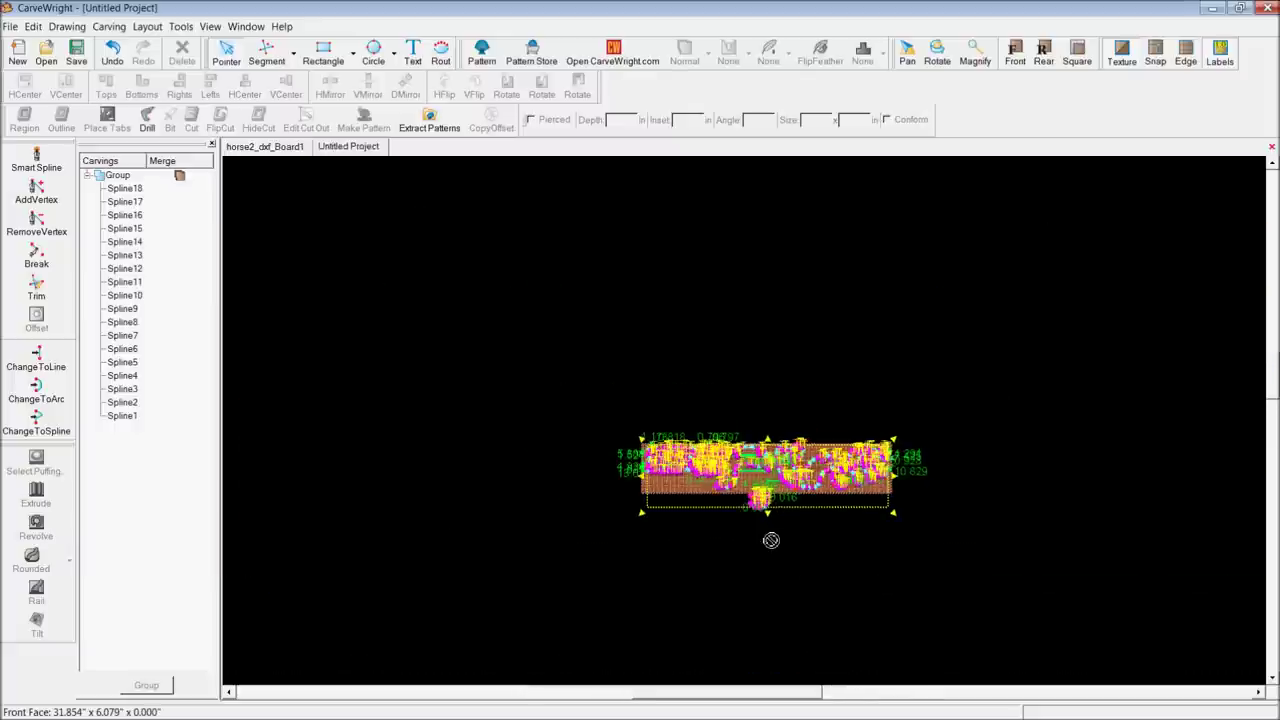
scroll(771, 536, "up", 2)
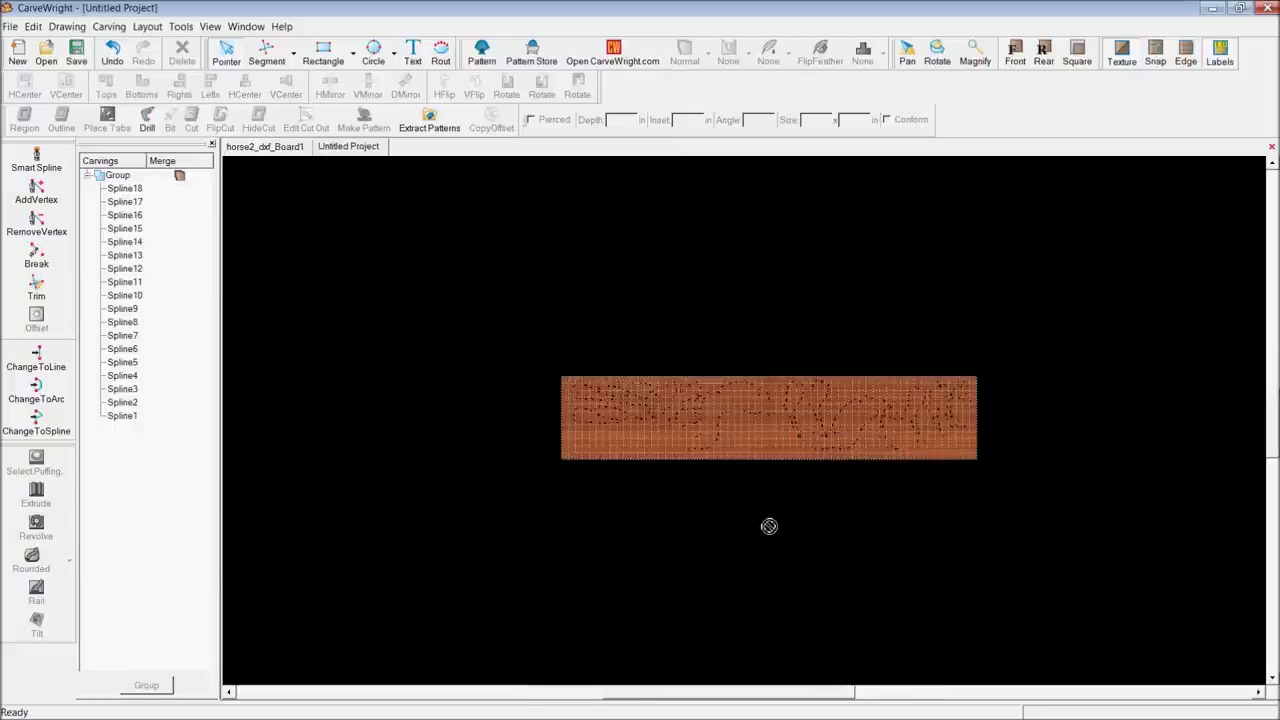
left_click(760, 472)
scroll(760, 472, "up", 3)
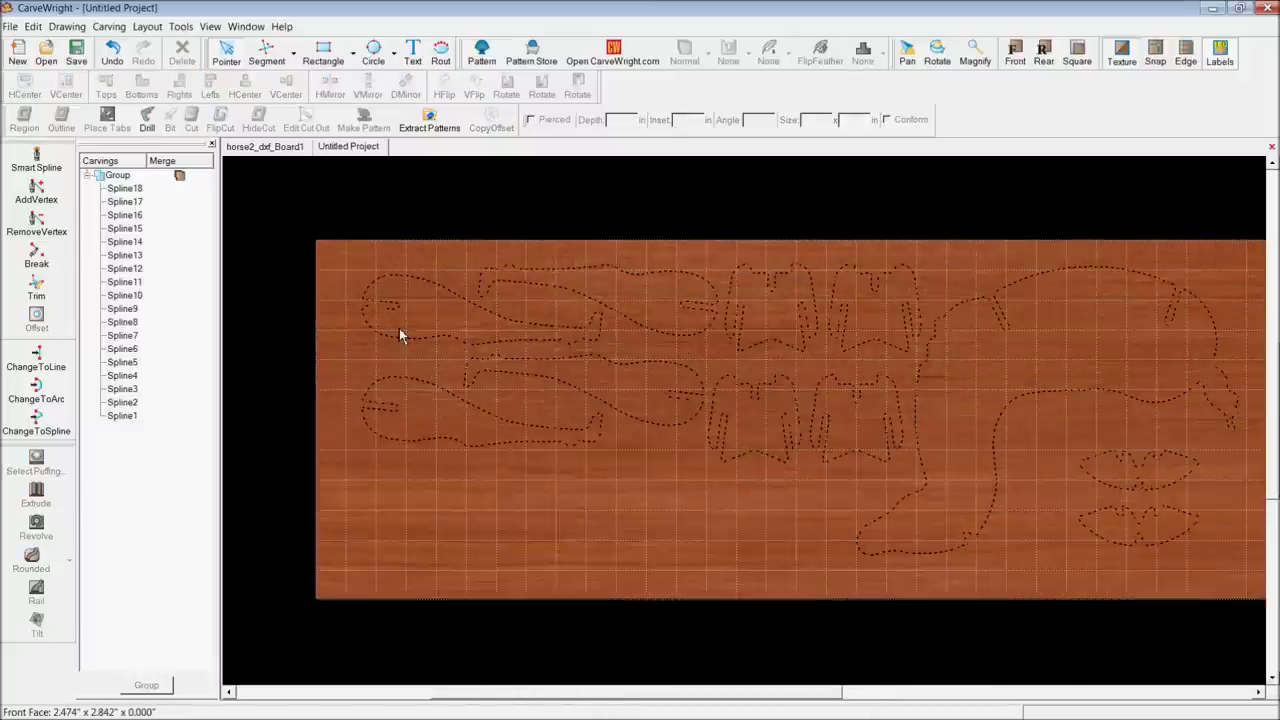
left_click(399, 330)
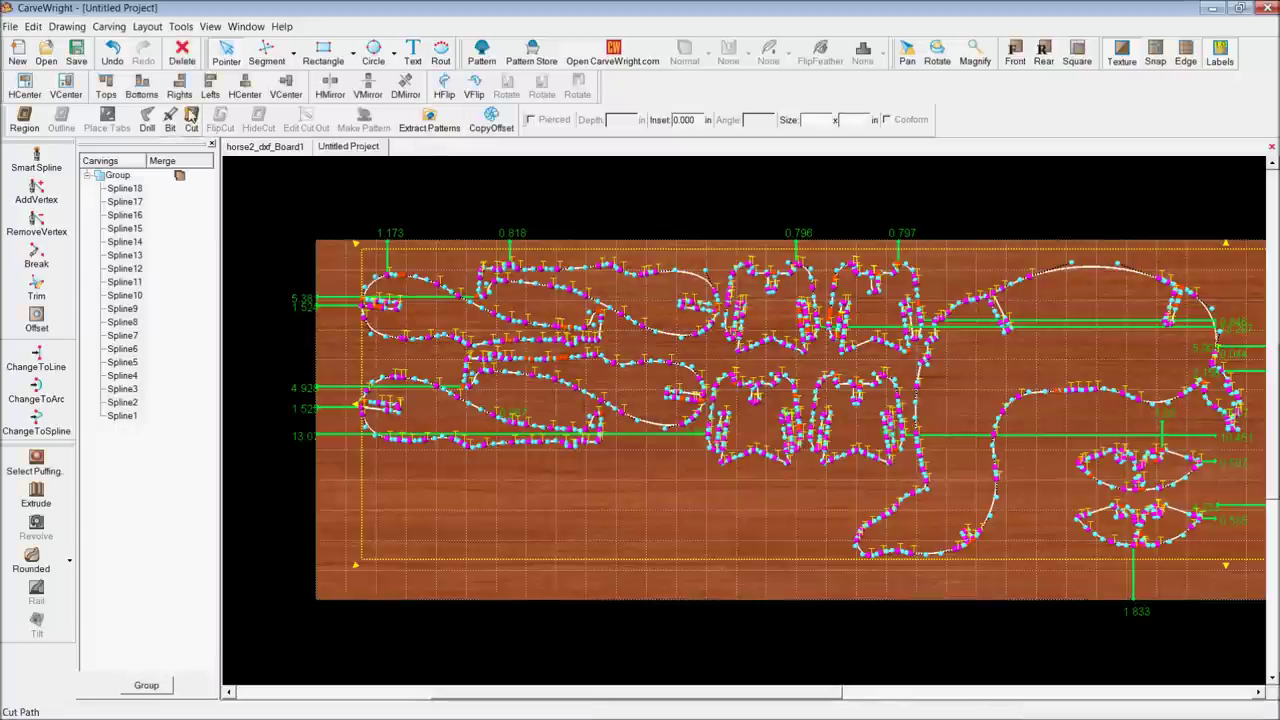
Convert all piece outlines to cut-out paths, entering 12 as the per-pass depth limit
left_click(191, 117)
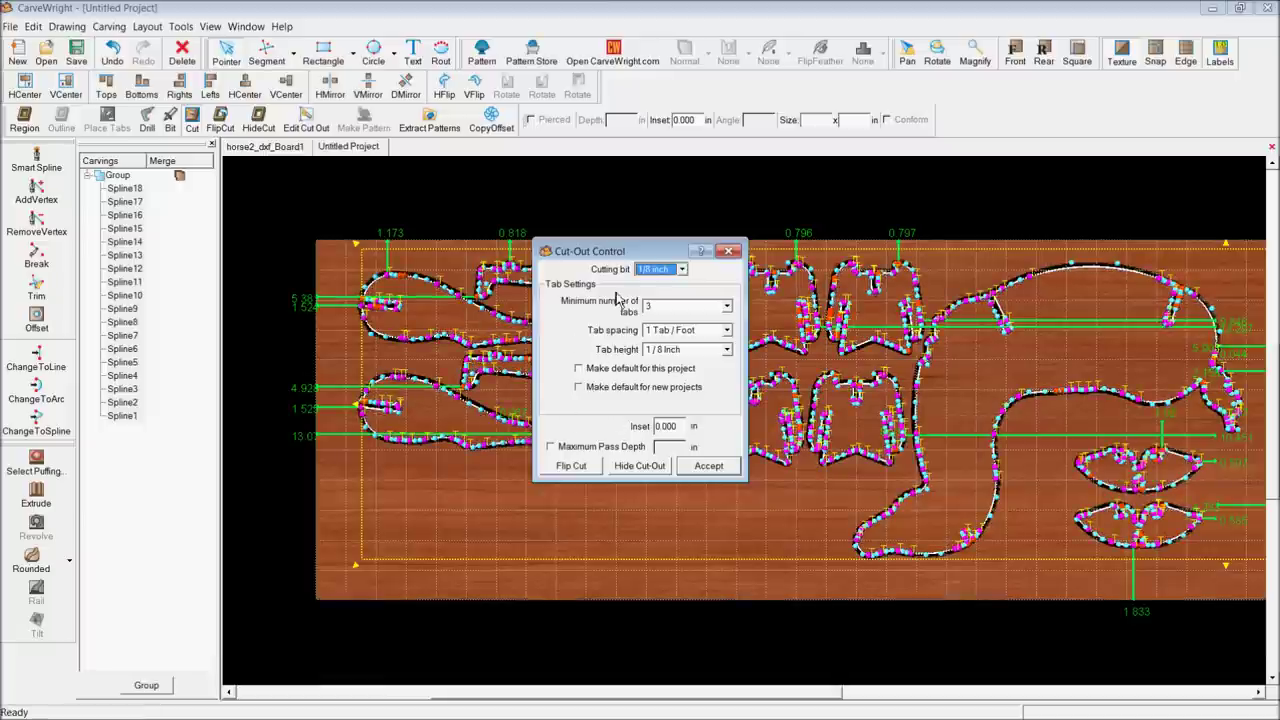
left_click(568, 448)
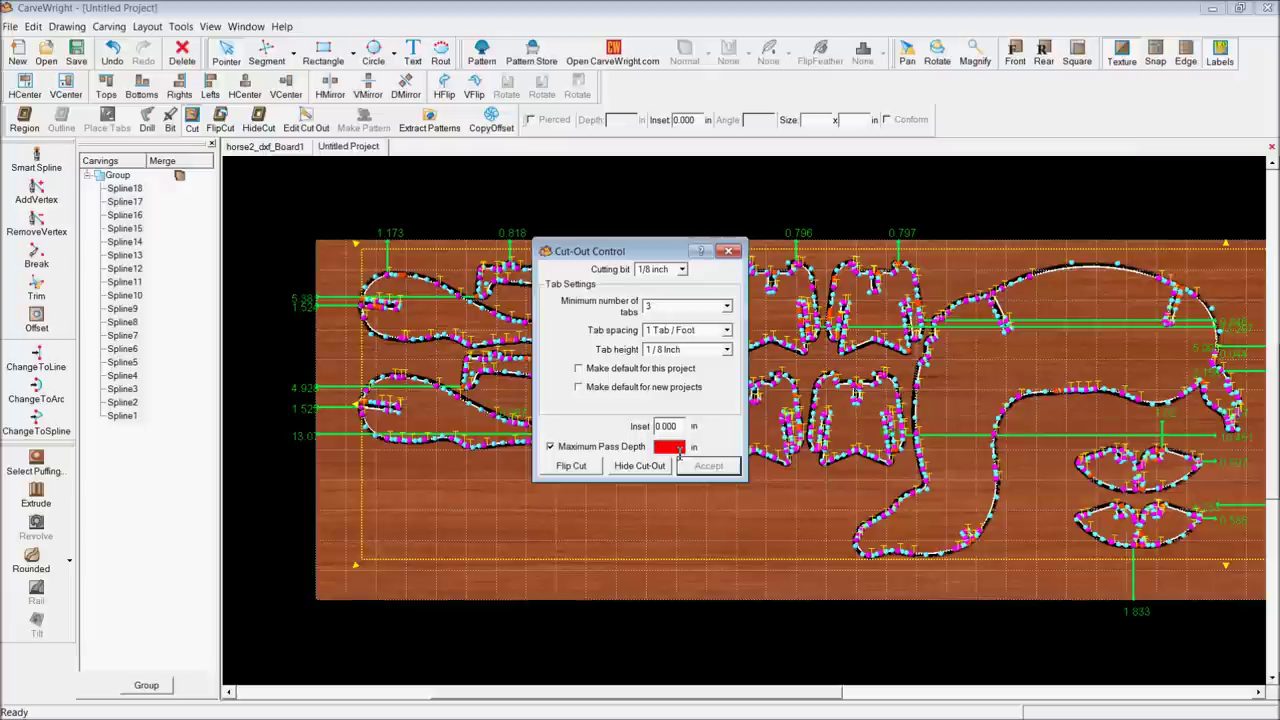
type("125")
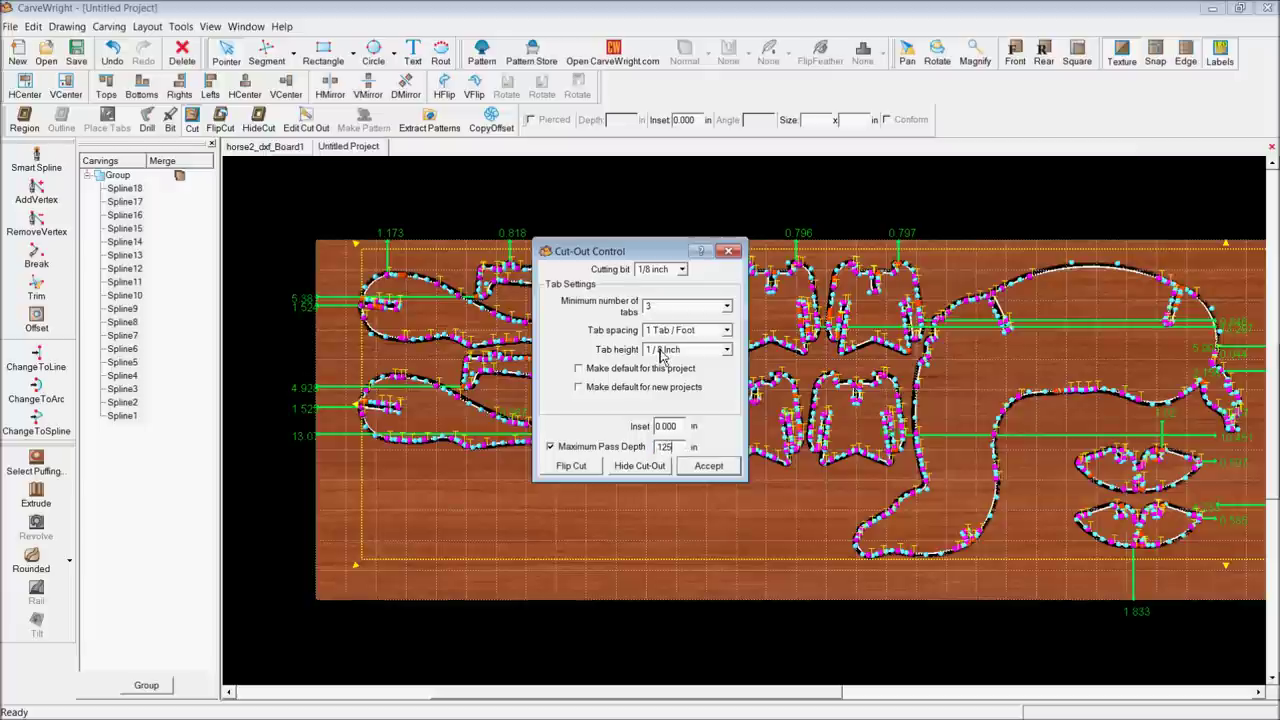
Set the tab height to 3/16 inch and accept the tabbed cut-out paths
left_click(660, 352)
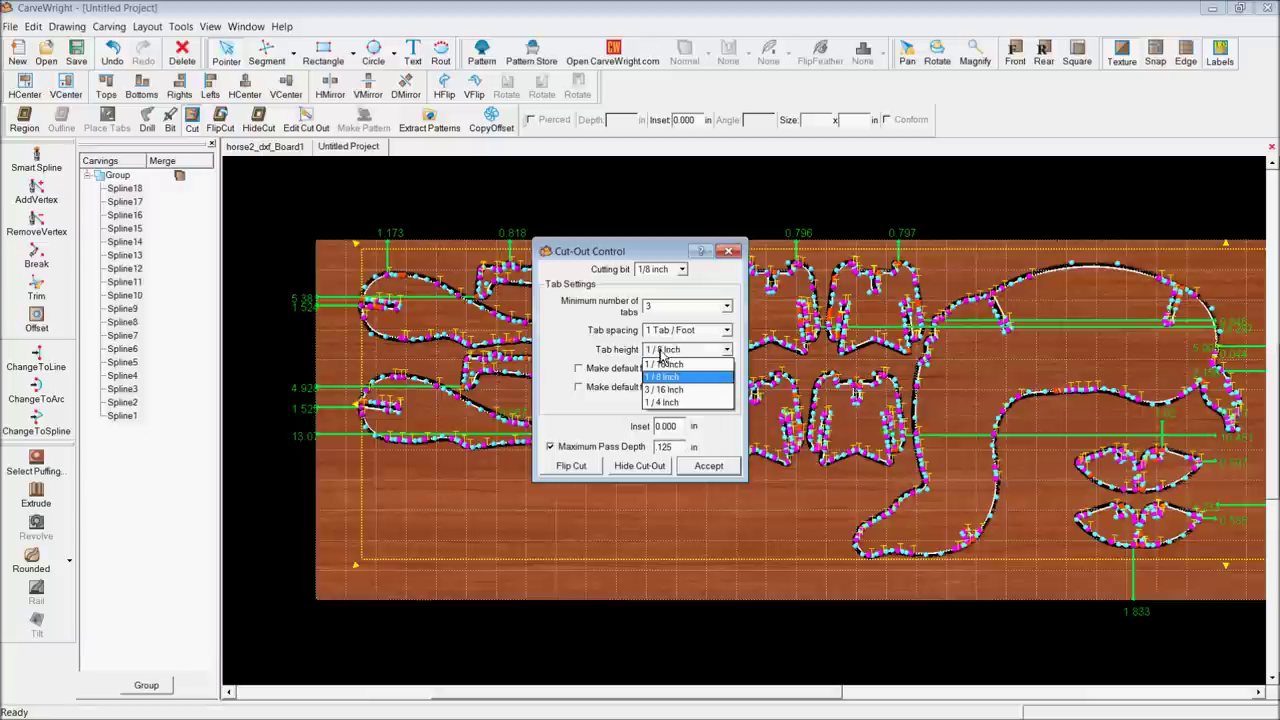
left_click(660, 352)
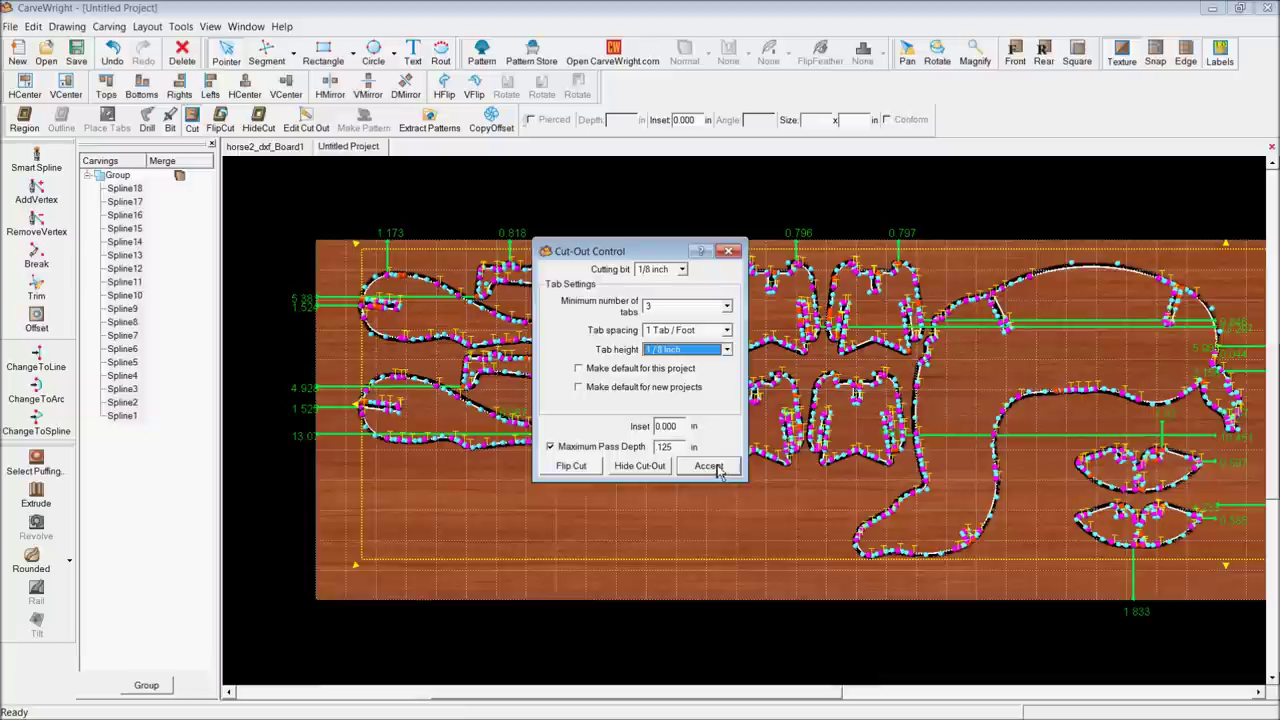
left_click(686, 352)
left_click(673, 401)
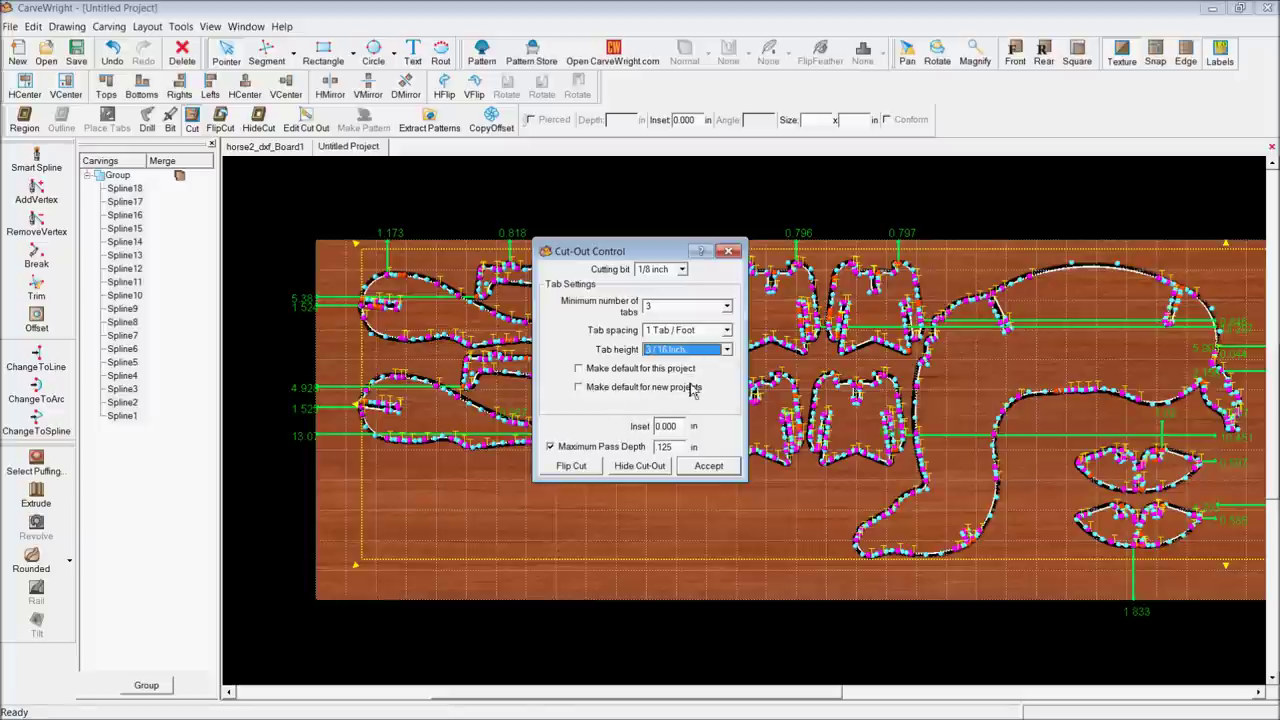
left_click(699, 470)
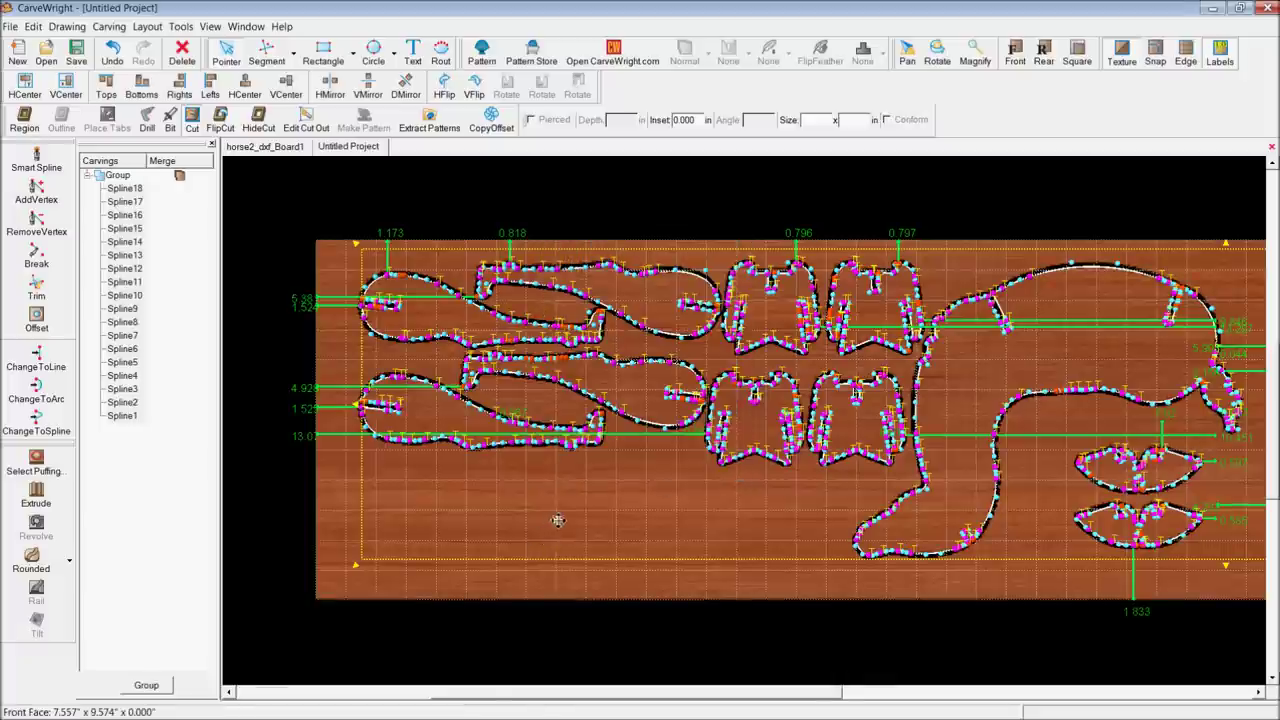
scroll(558, 520, "down", 2)
Nudge the large body piece slightly right and down
left_click(718, 613)
scroll(866, 537, "down", 1)
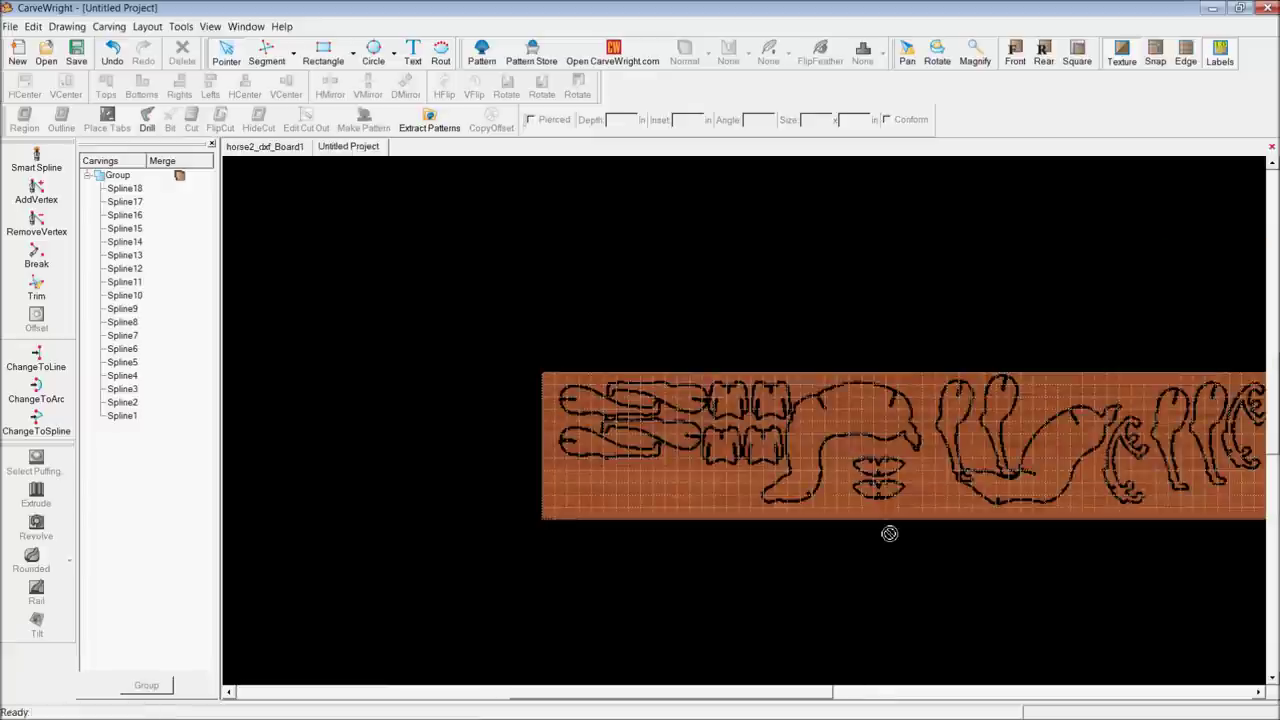
scroll(1100, 440, "up", 1)
scroll(1120, 465, "down", 1)
scroll(971, 449, "up", 3)
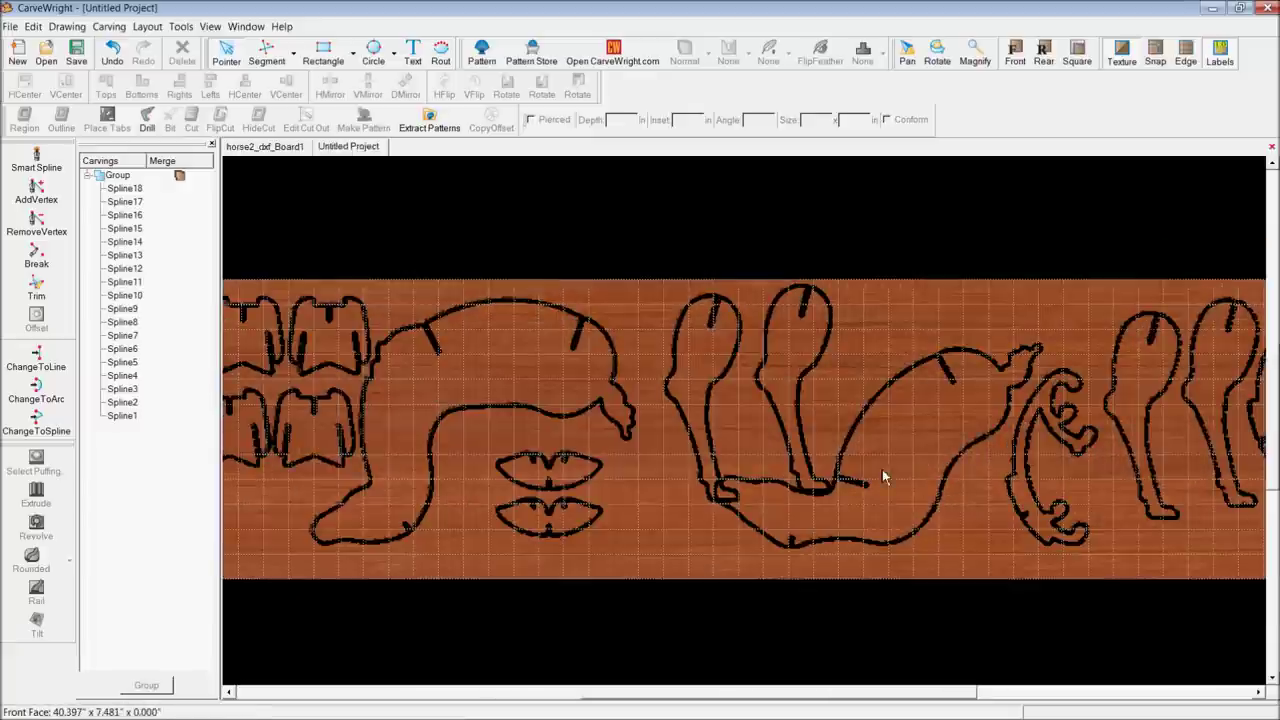
scroll(866, 480, "up", 3)
left_click(828, 483)
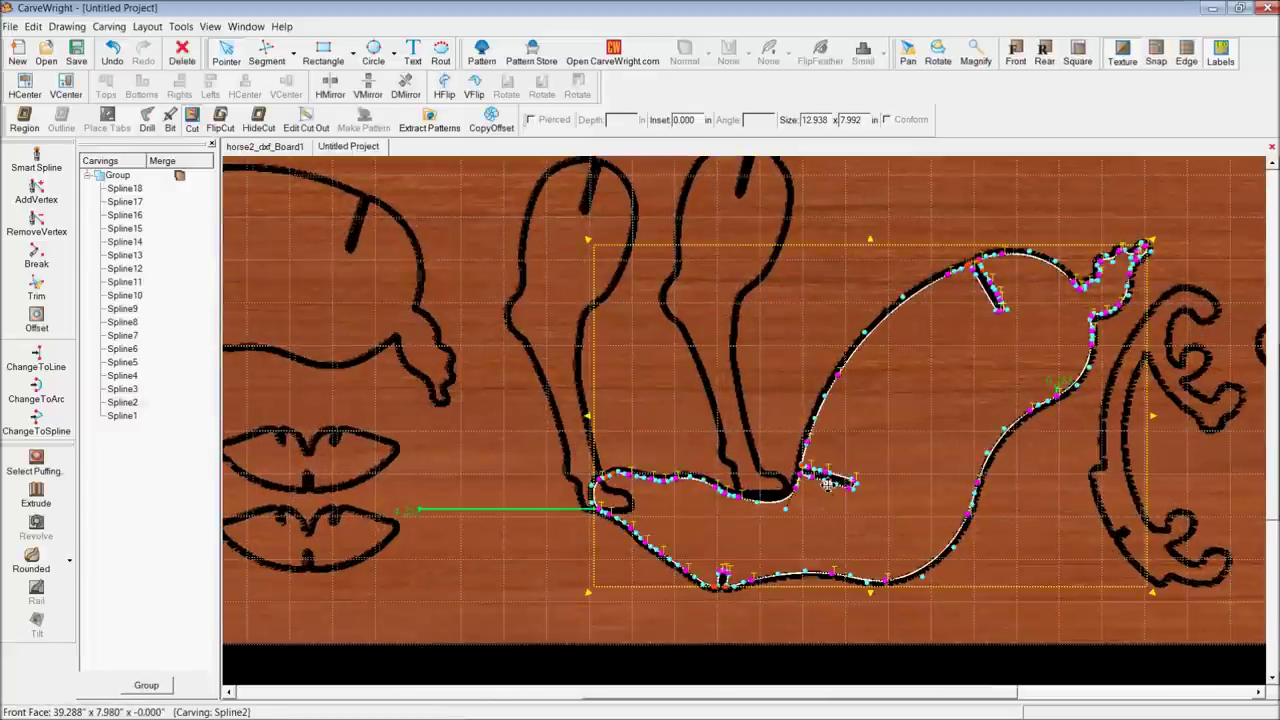
left_click_drag(831, 484, 848, 492)
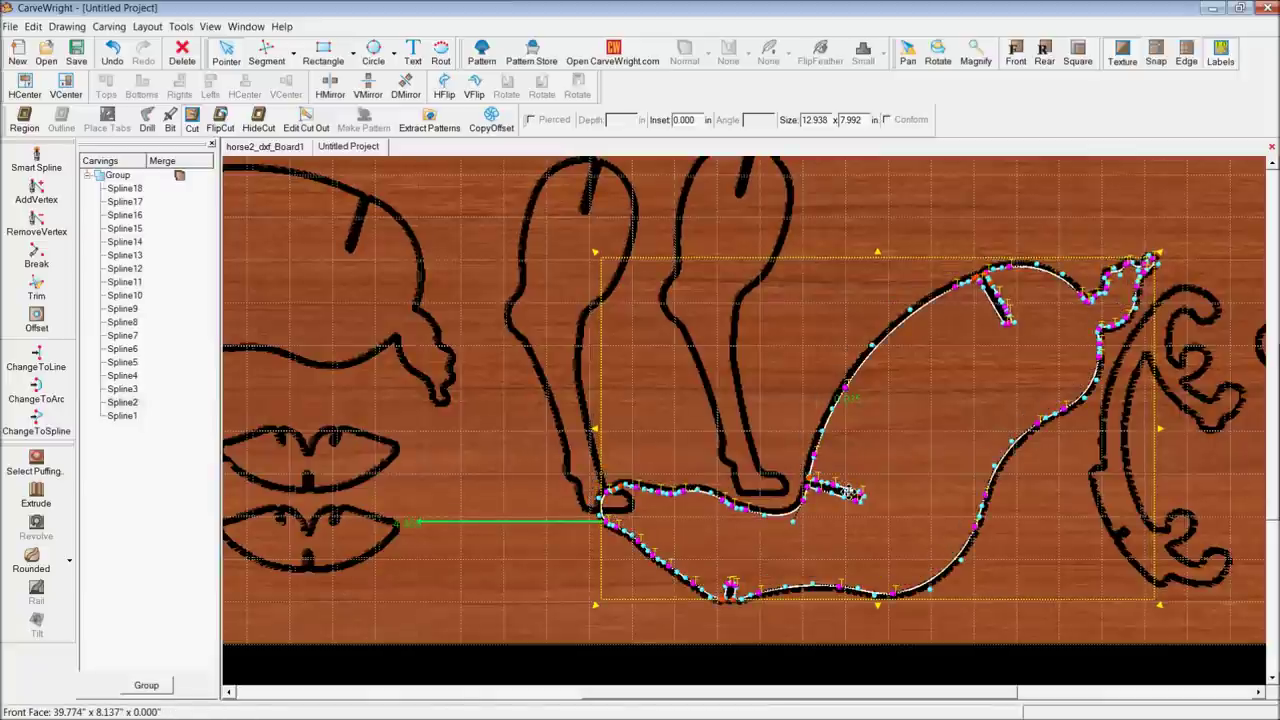
Move the narrow leg piece a little to the left and deselect it
left_click(578, 352)
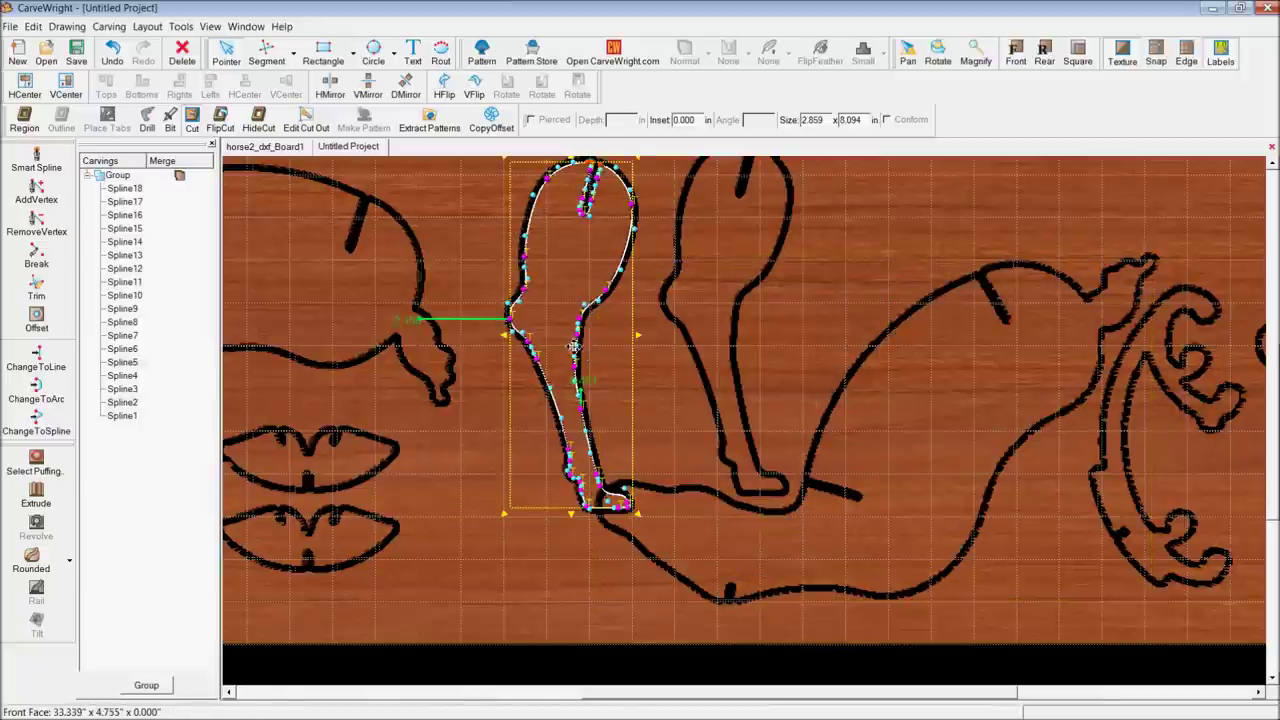
left_click_drag(574, 346, 516, 340)
scroll(516, 340, "down", 3)
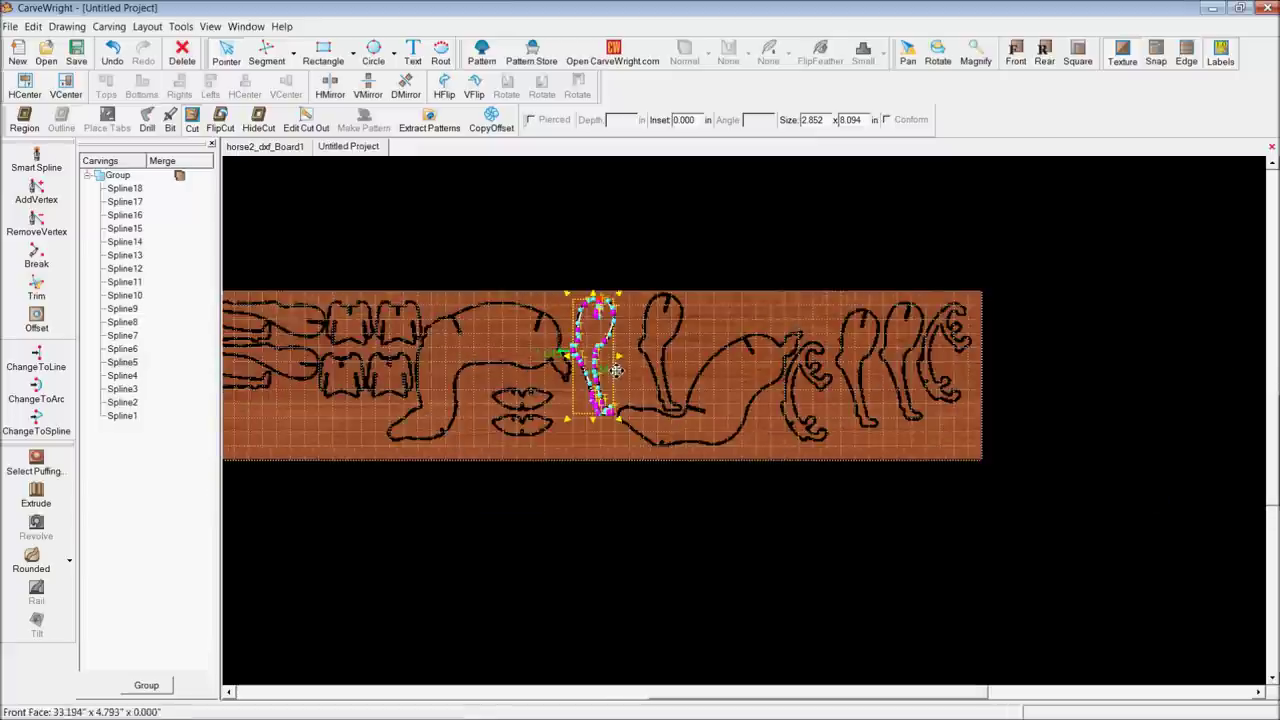
left_click(514, 535)
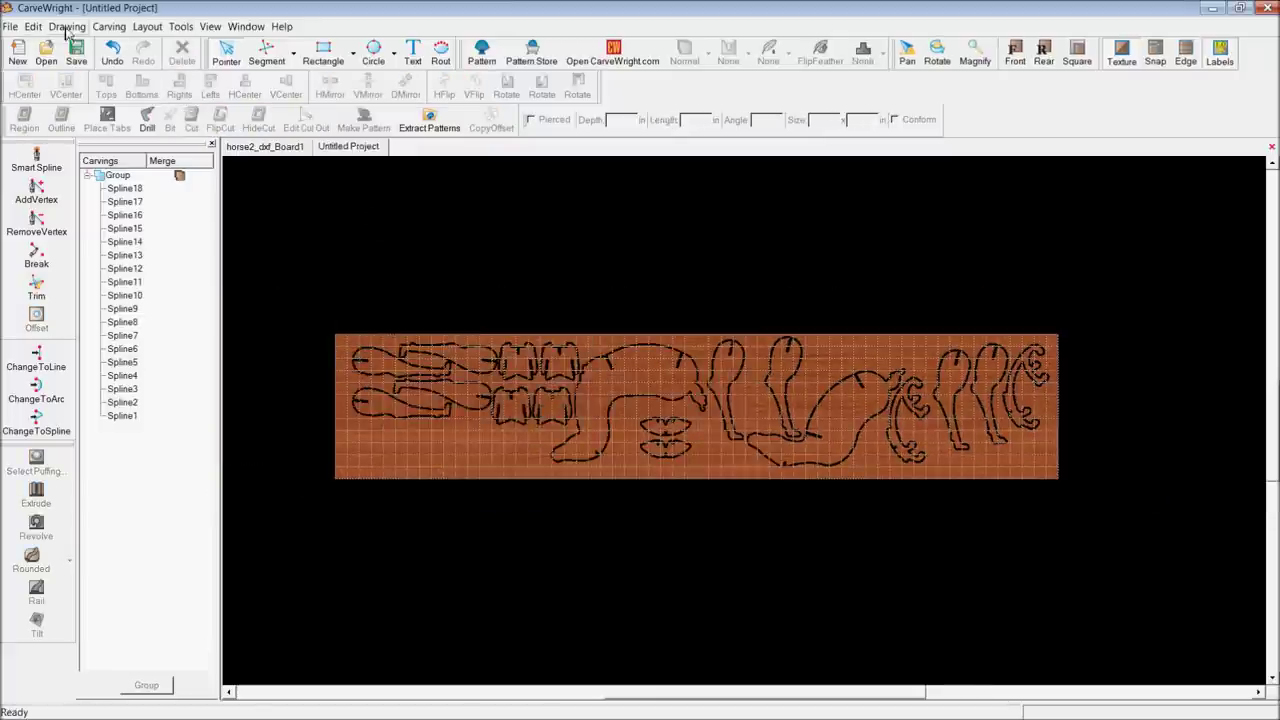
left_click(10, 26)
Save the project to the Desktop as horse2 with the Pieces (*.mpc) file type
left_click(27, 108)
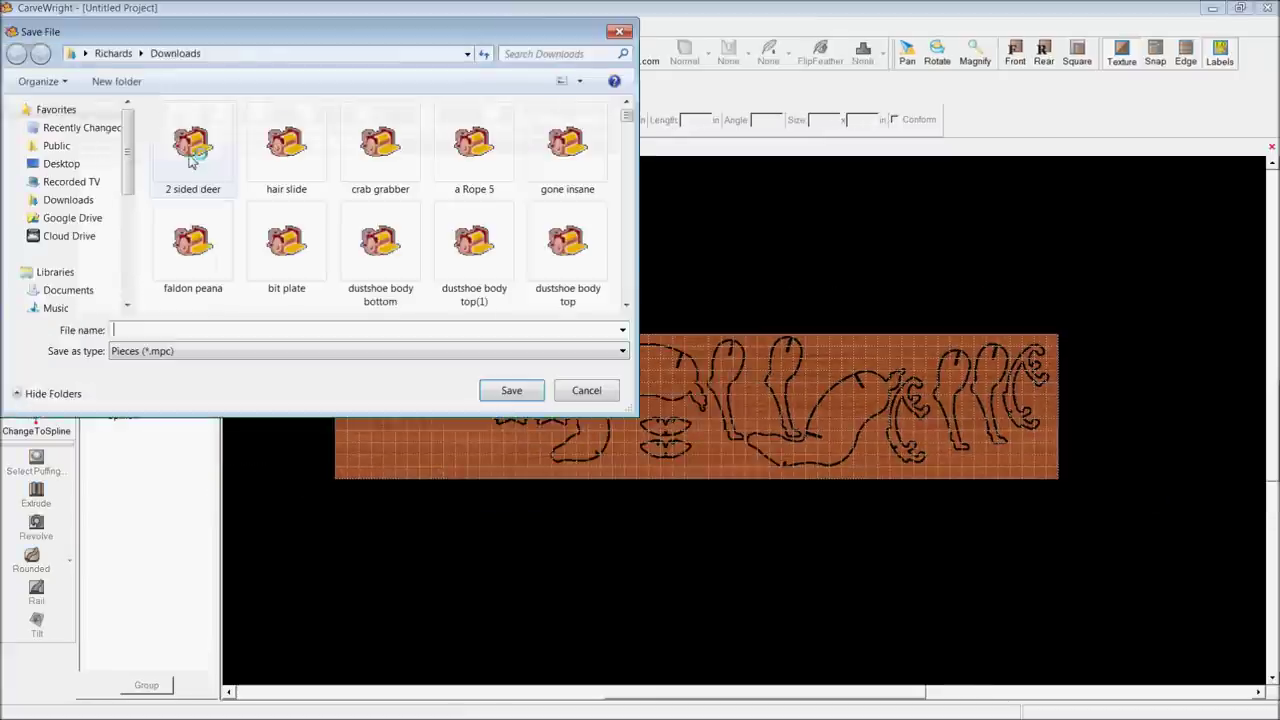
left_click(176, 353)
left_click(176, 353)
left_click(145, 337)
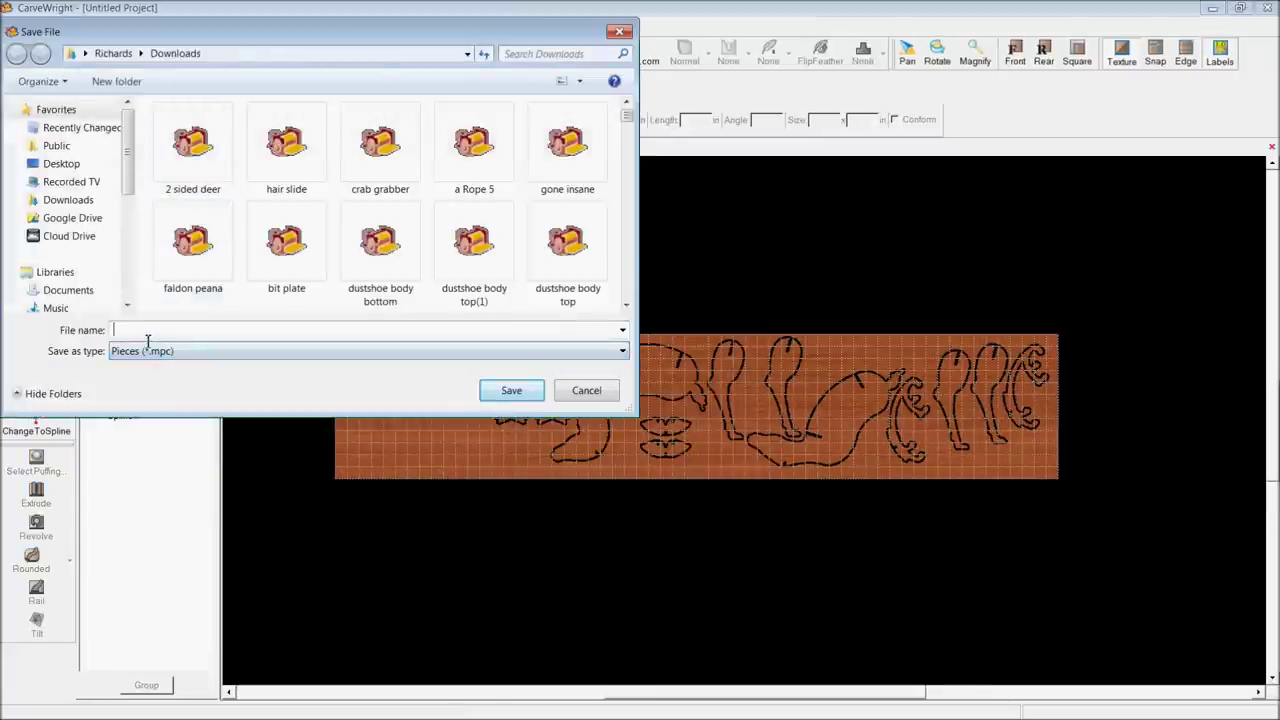
type("horse3")
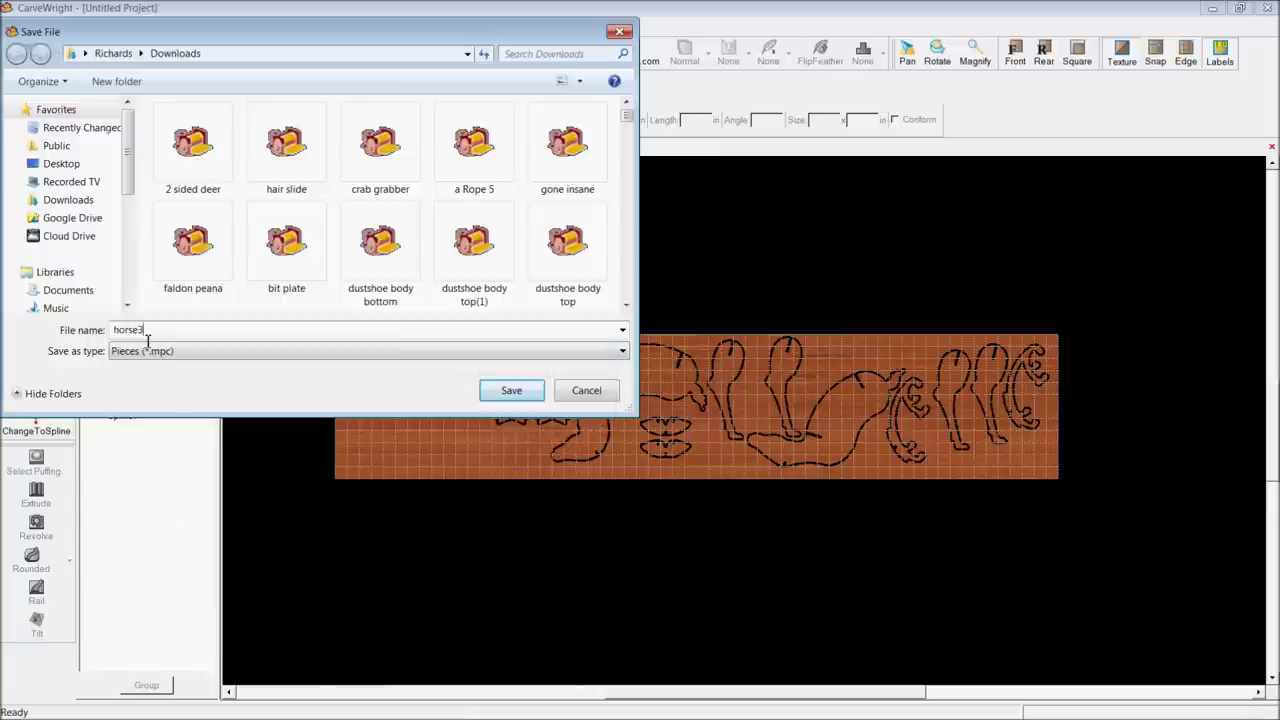
key("BackSpace")
type("2")
left_click(66, 163)
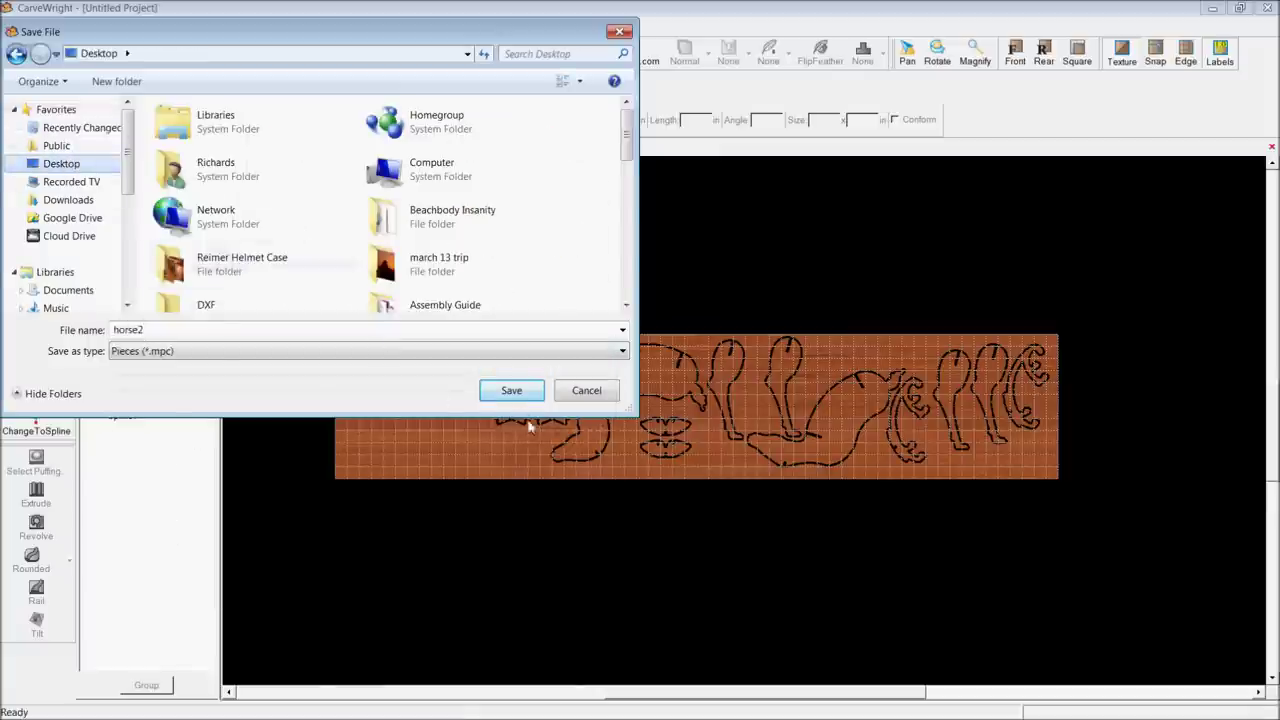
left_click(486, 393)
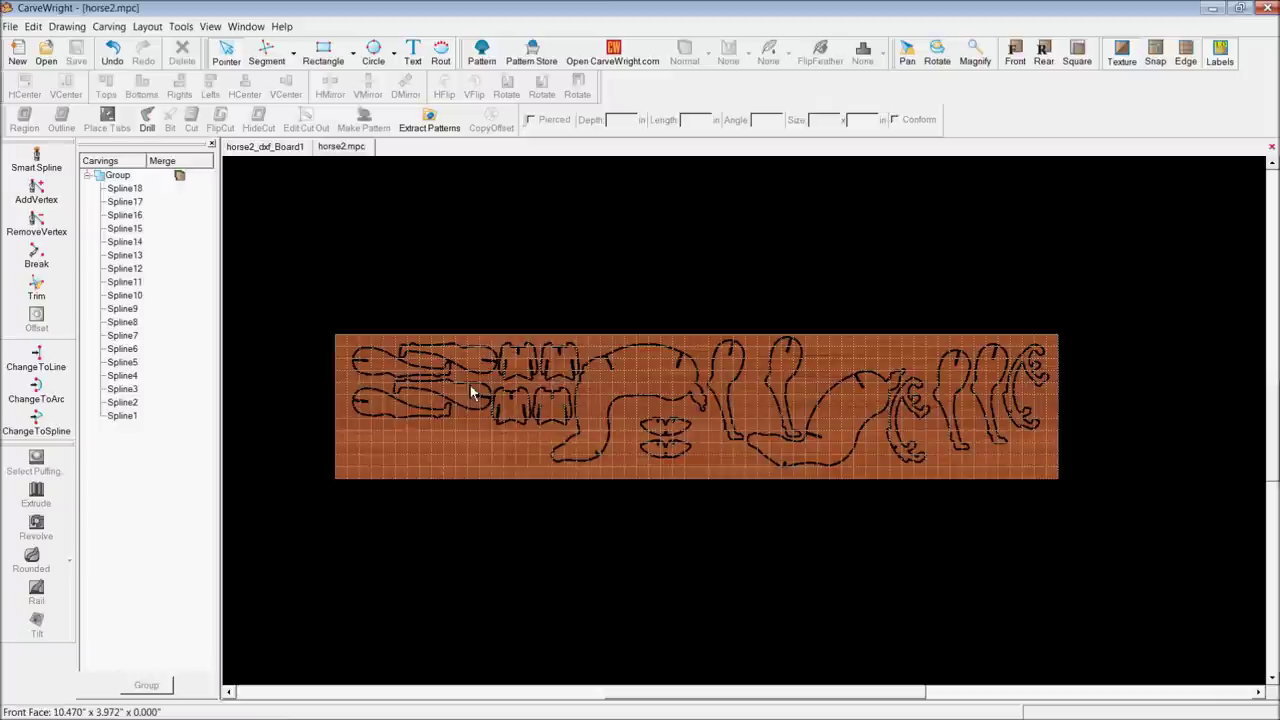
Choose the Rectangle tool and turn off perspective view
scroll(470, 385, "up", 4)
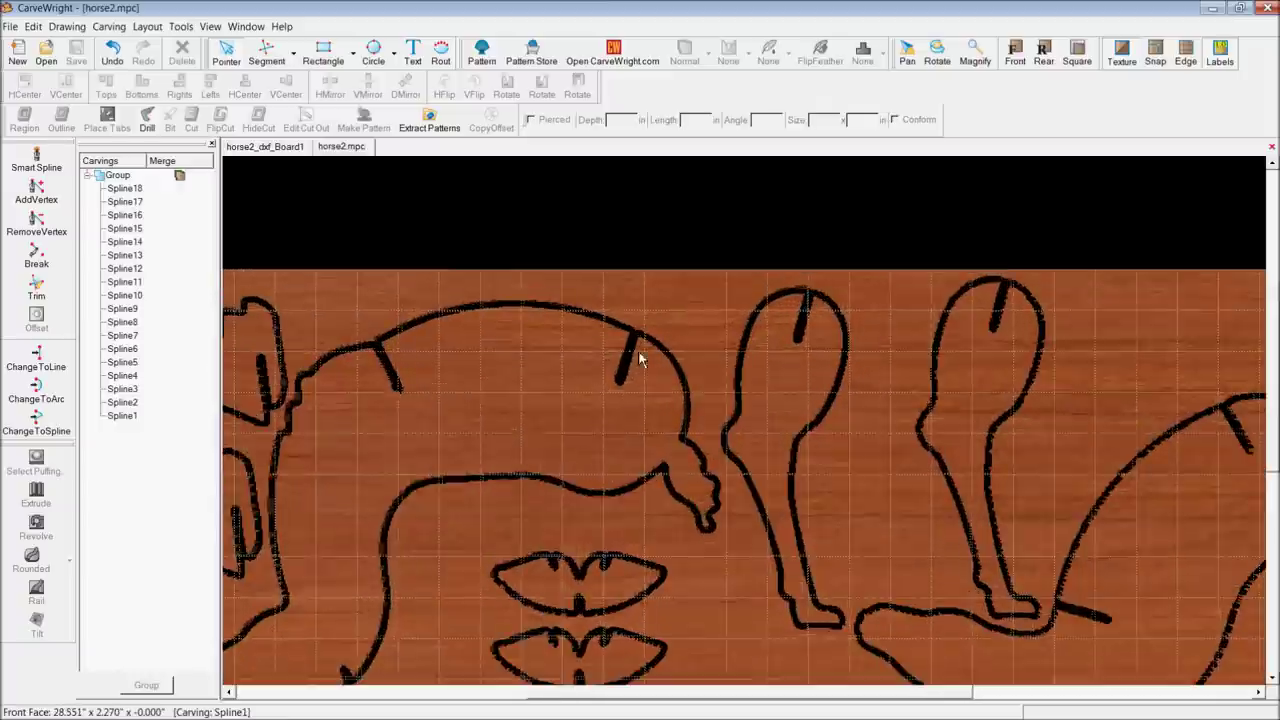
scroll(640, 360, "up", 4)
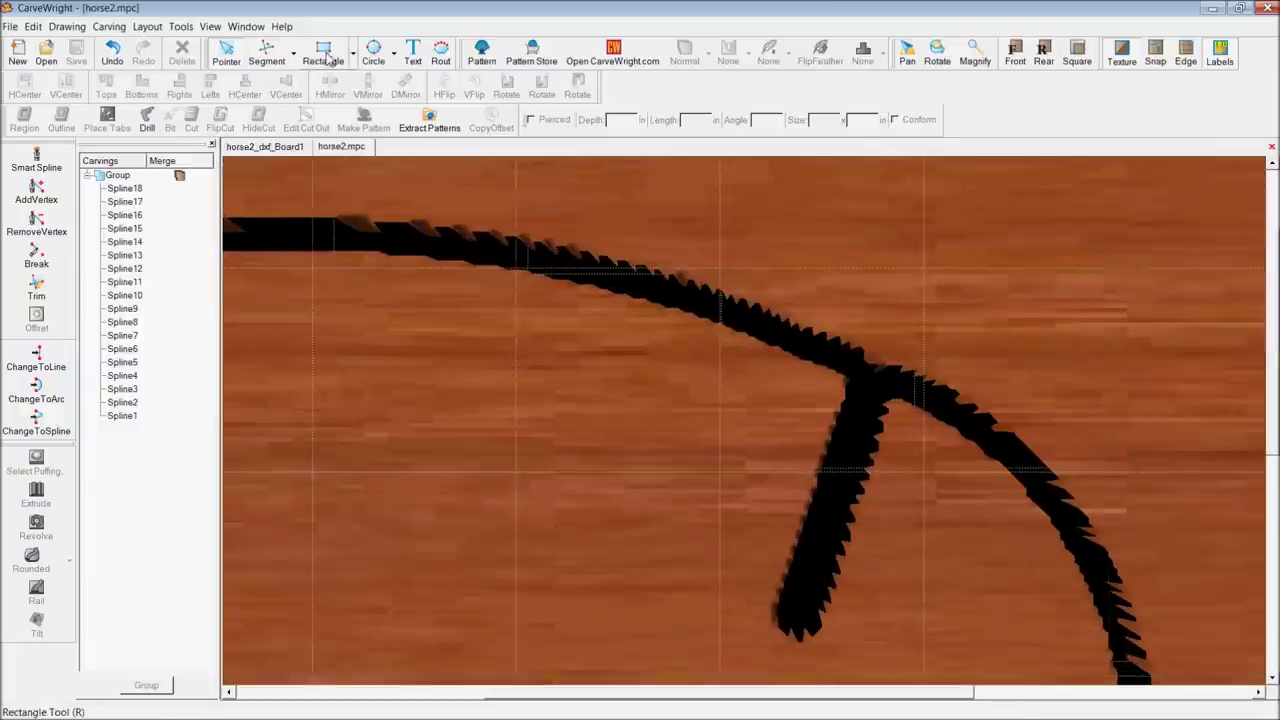
left_click(327, 60)
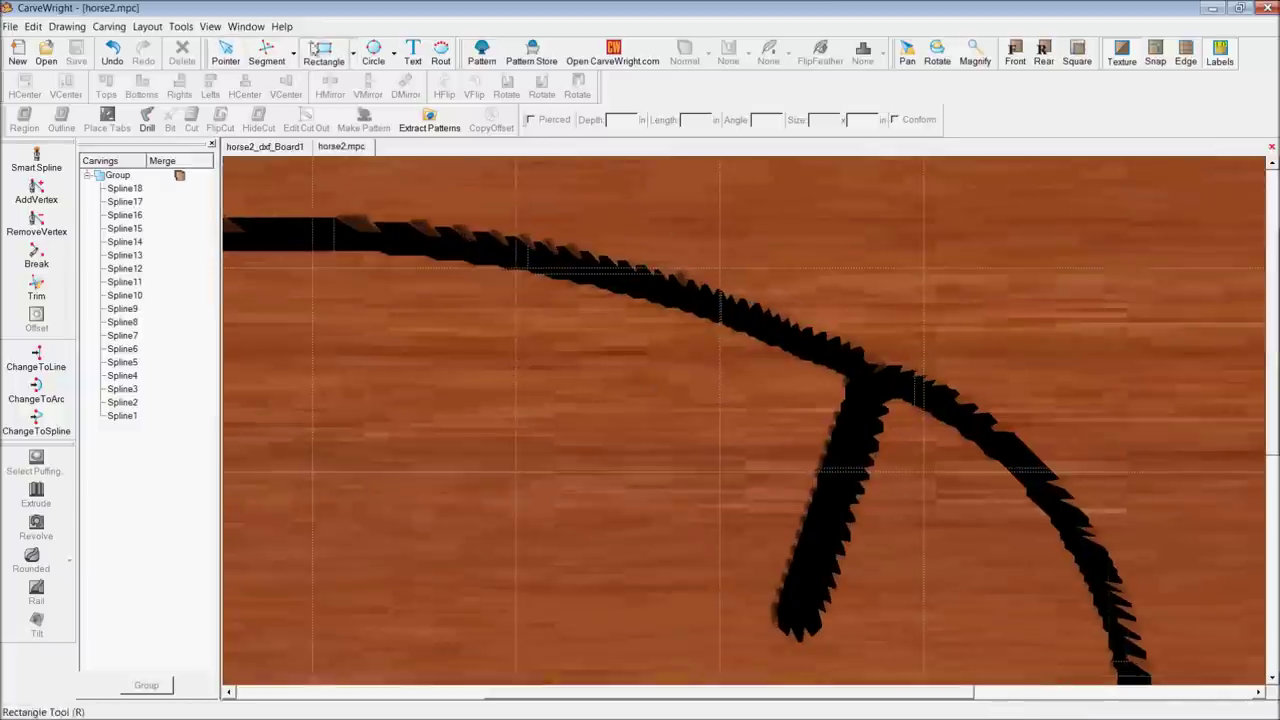
left_click(210, 26)
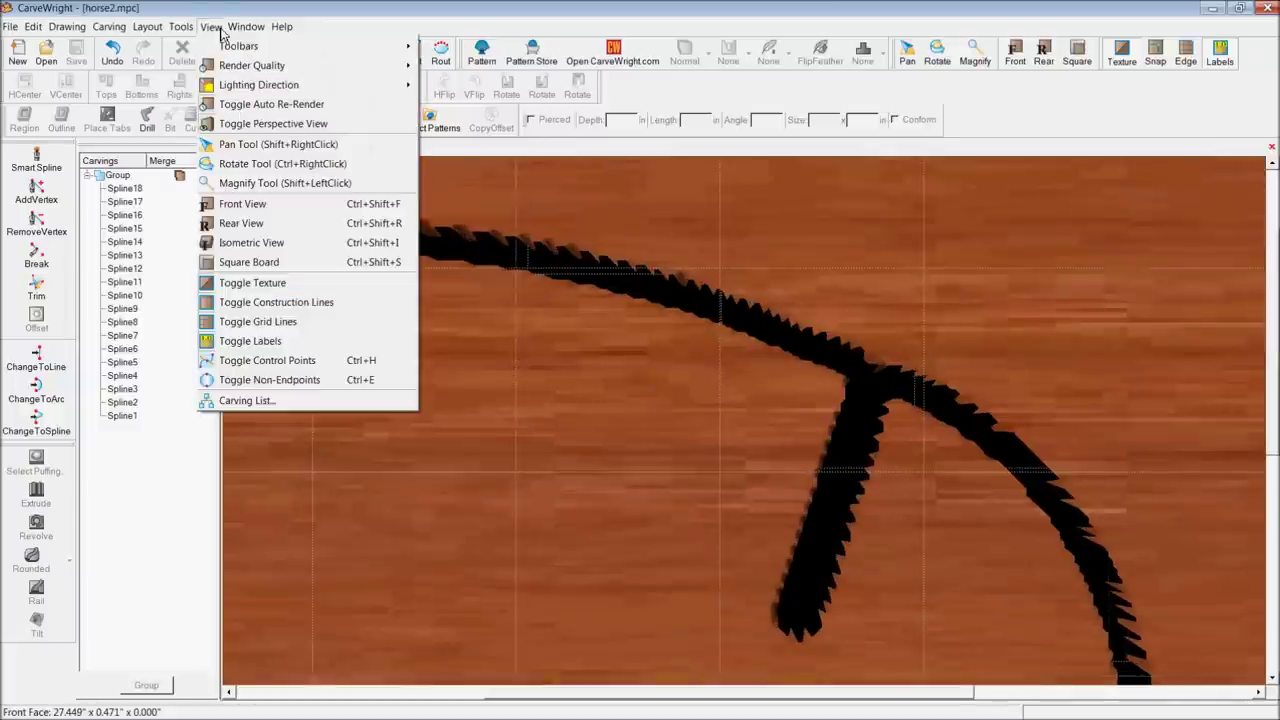
left_click(243, 124)
scroll(735, 398, "up", 5)
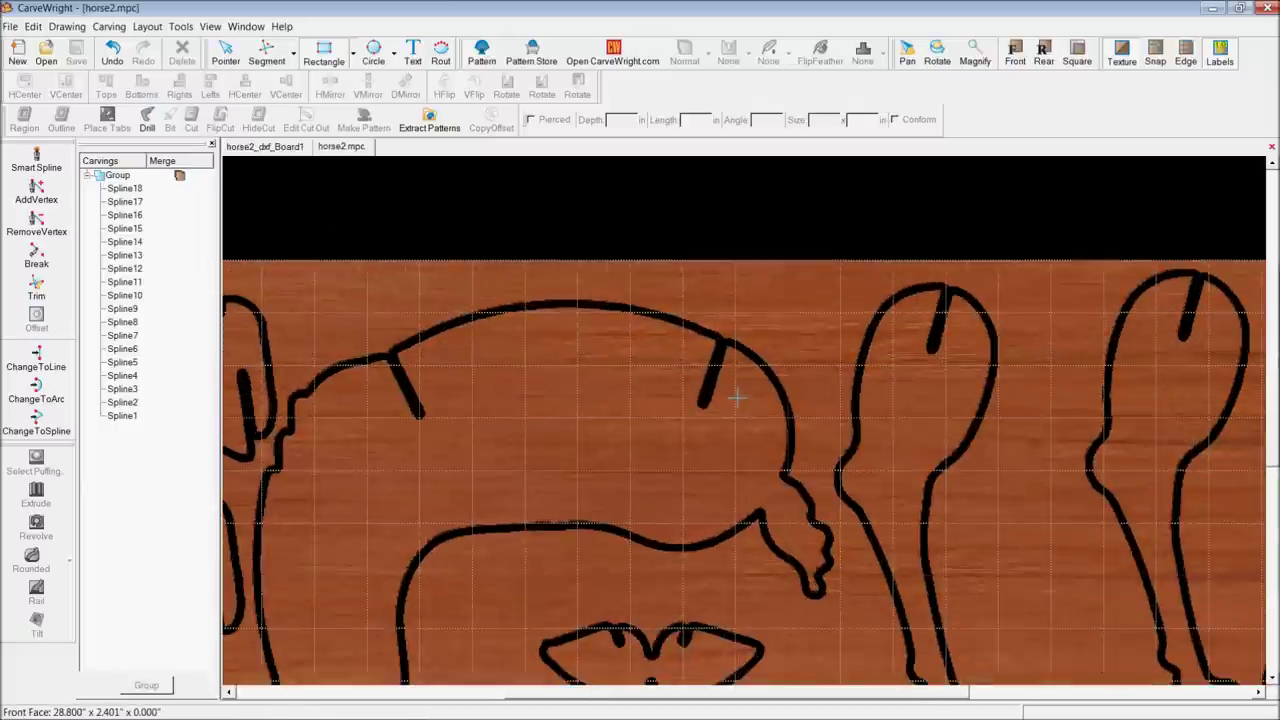
scroll(735, 398, "up", 3)
left_click(703, 384)
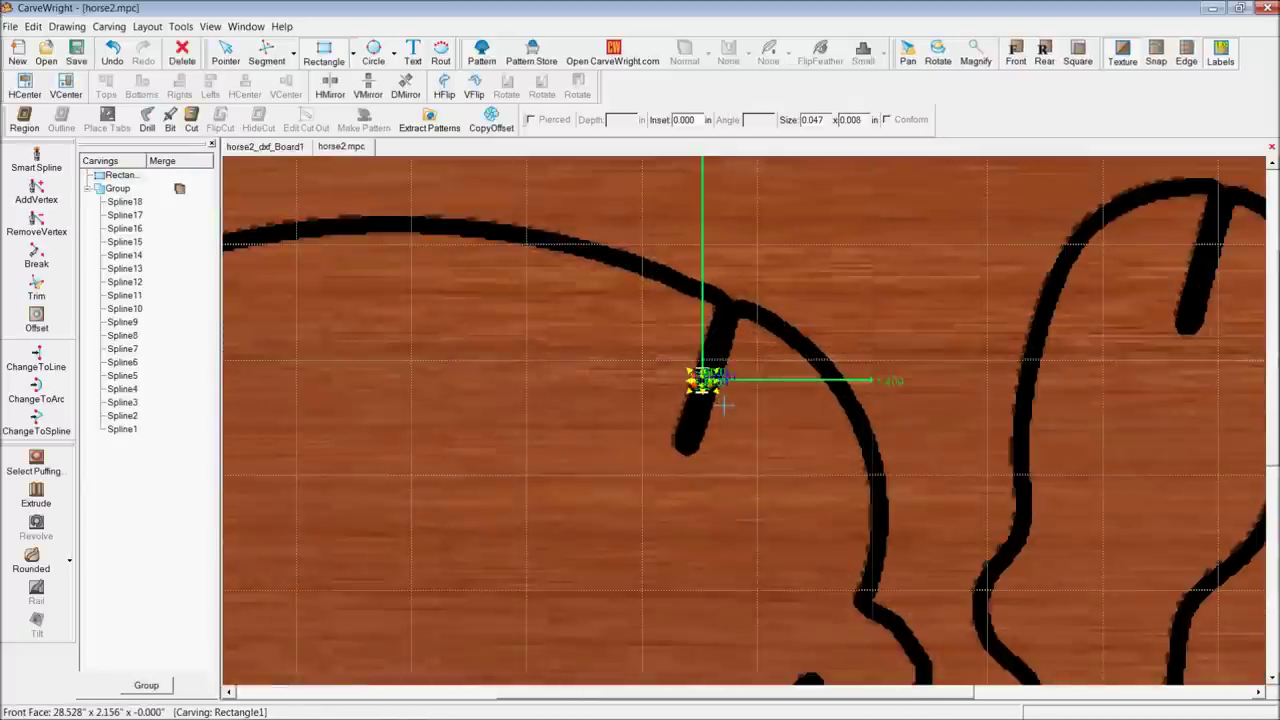
mouse_move(723, 405)
left_mouse_down()
mouse_move(720, 429)
mouse_move(731, 397)
left_mouse_up()
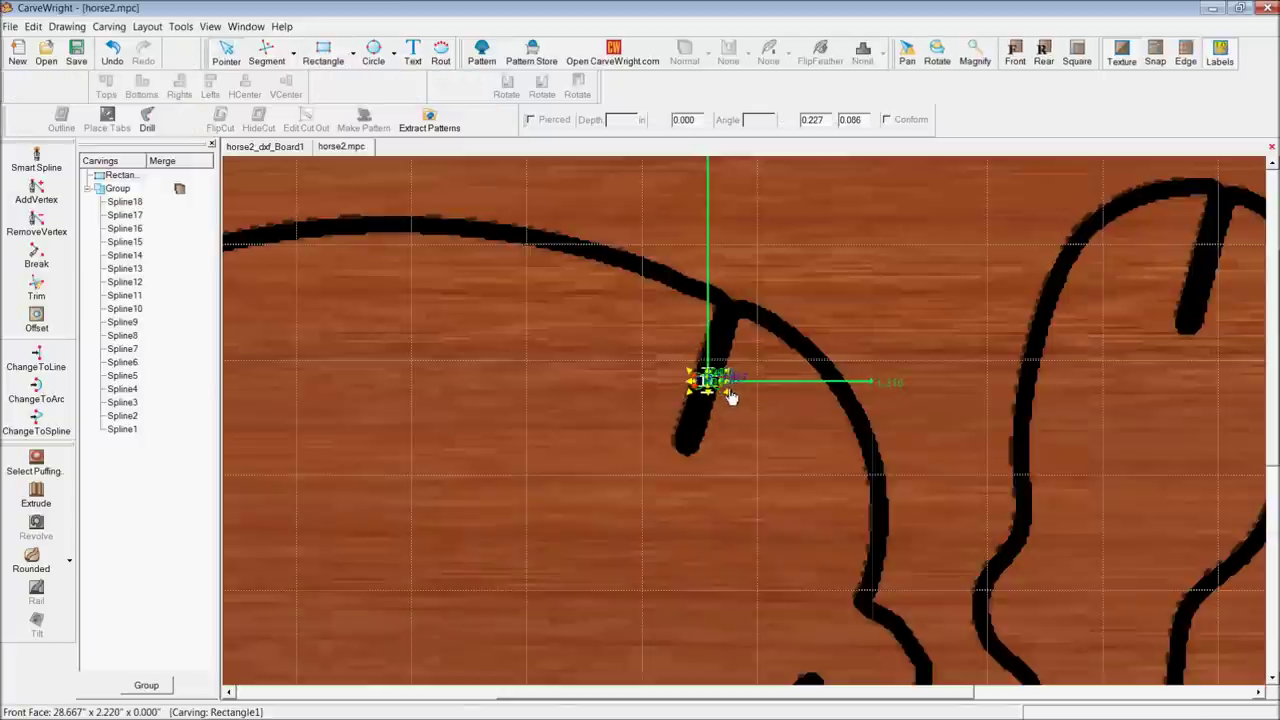
key("Delete")
key("s")
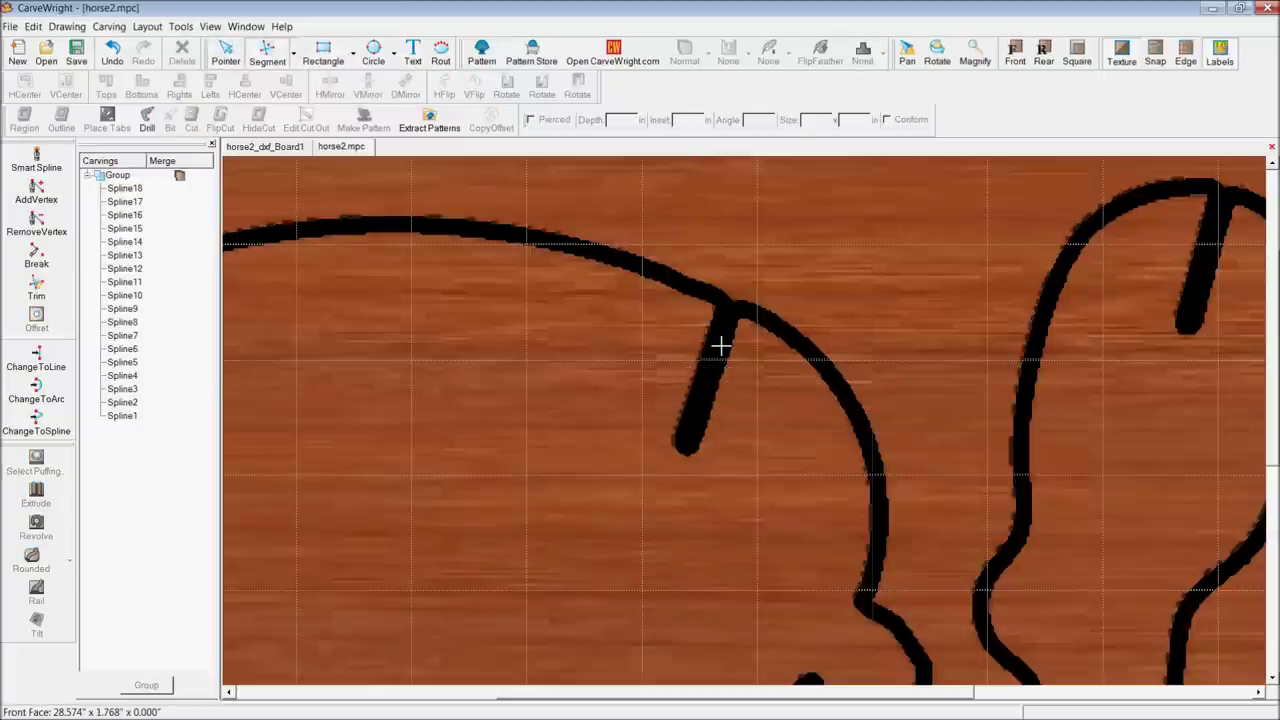
left_click(711, 321)
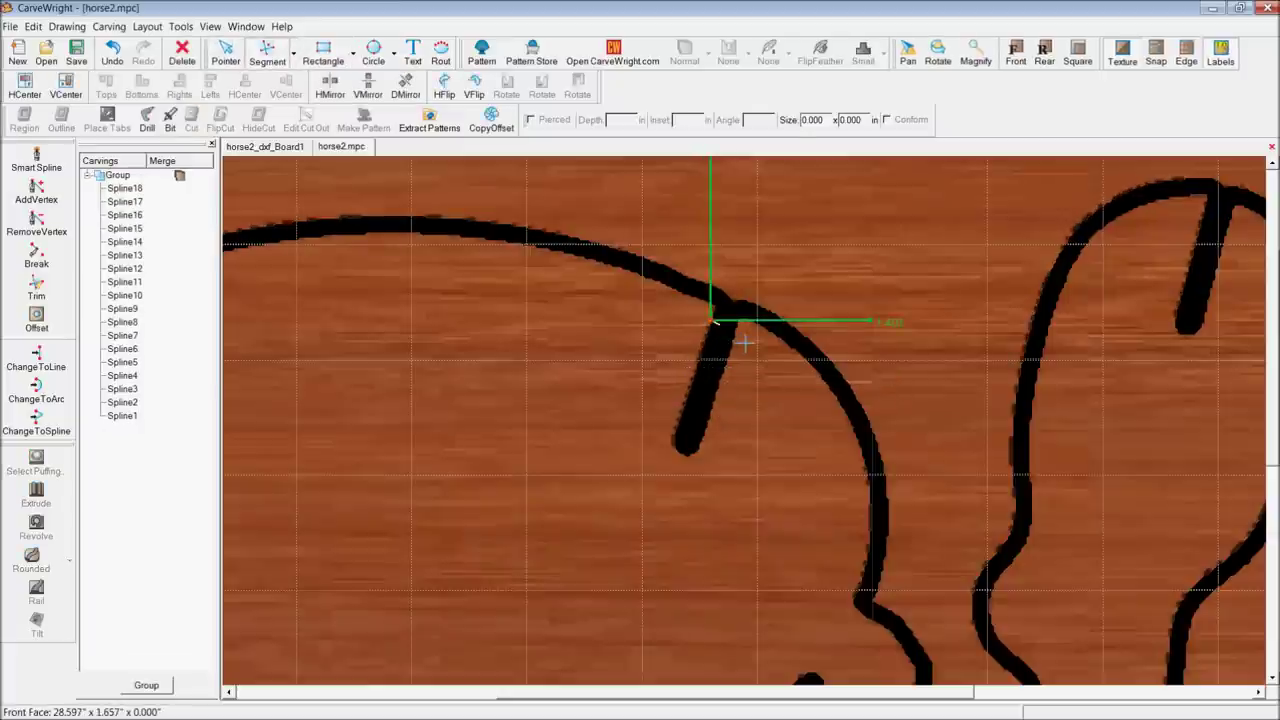
double_click(744, 343)
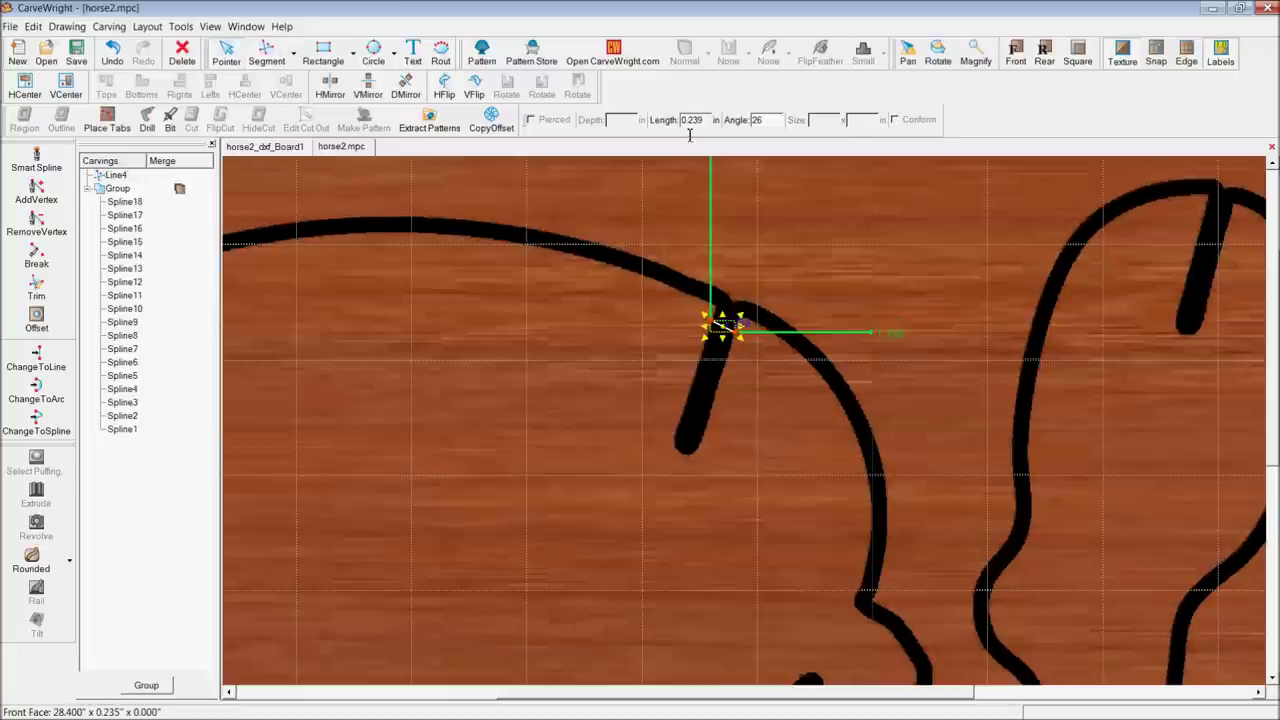
key("Delete")
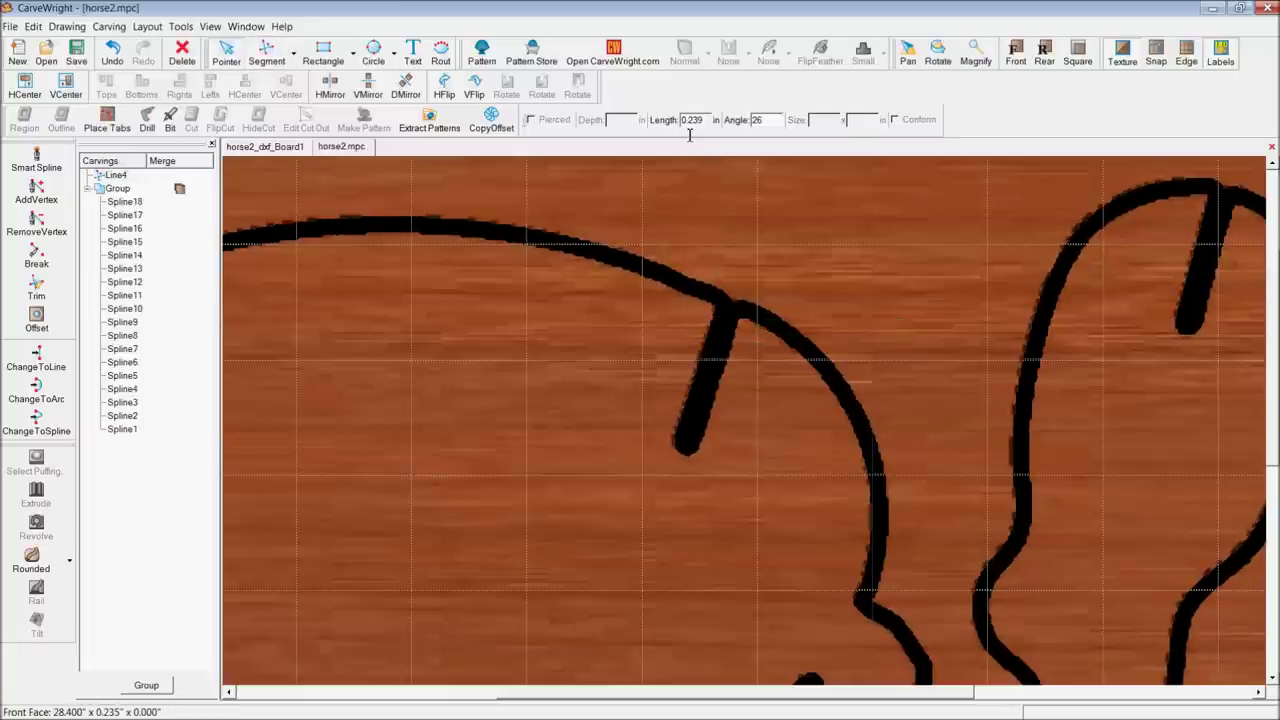